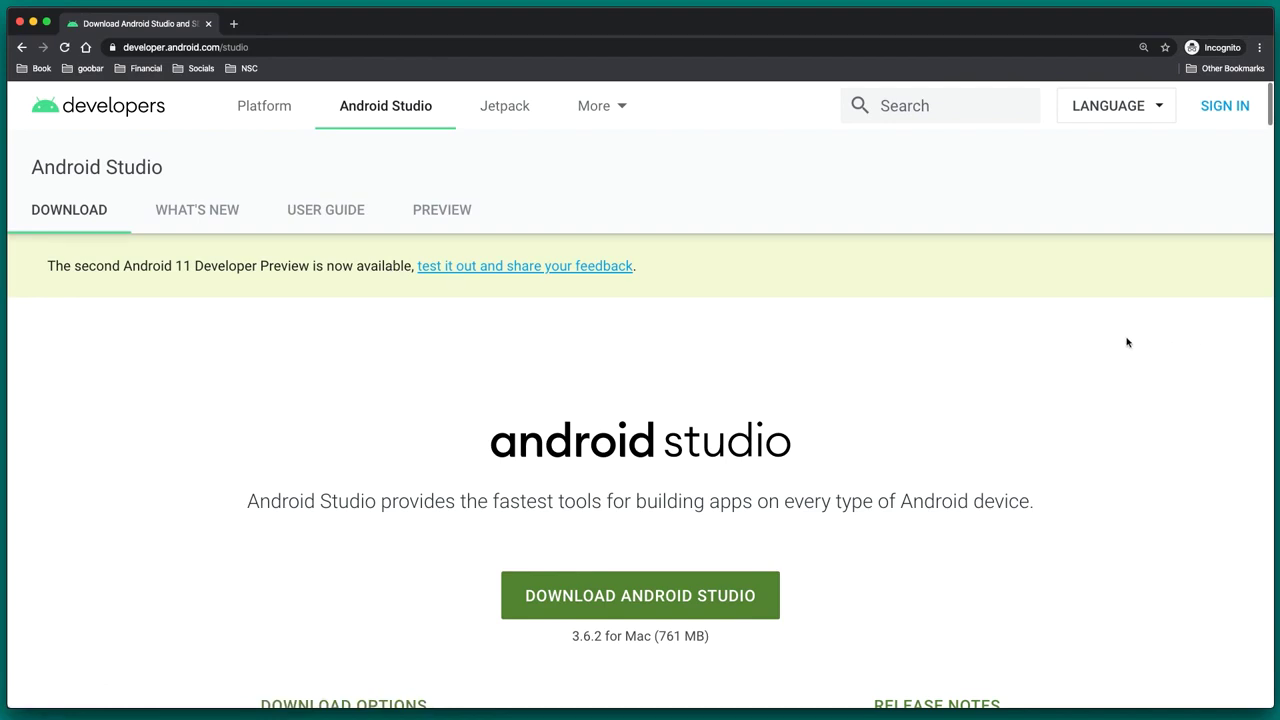
# Scroll the download page and highlight the Android Studio version and size line
pyautogui.scroll(-2, 1120, 346)
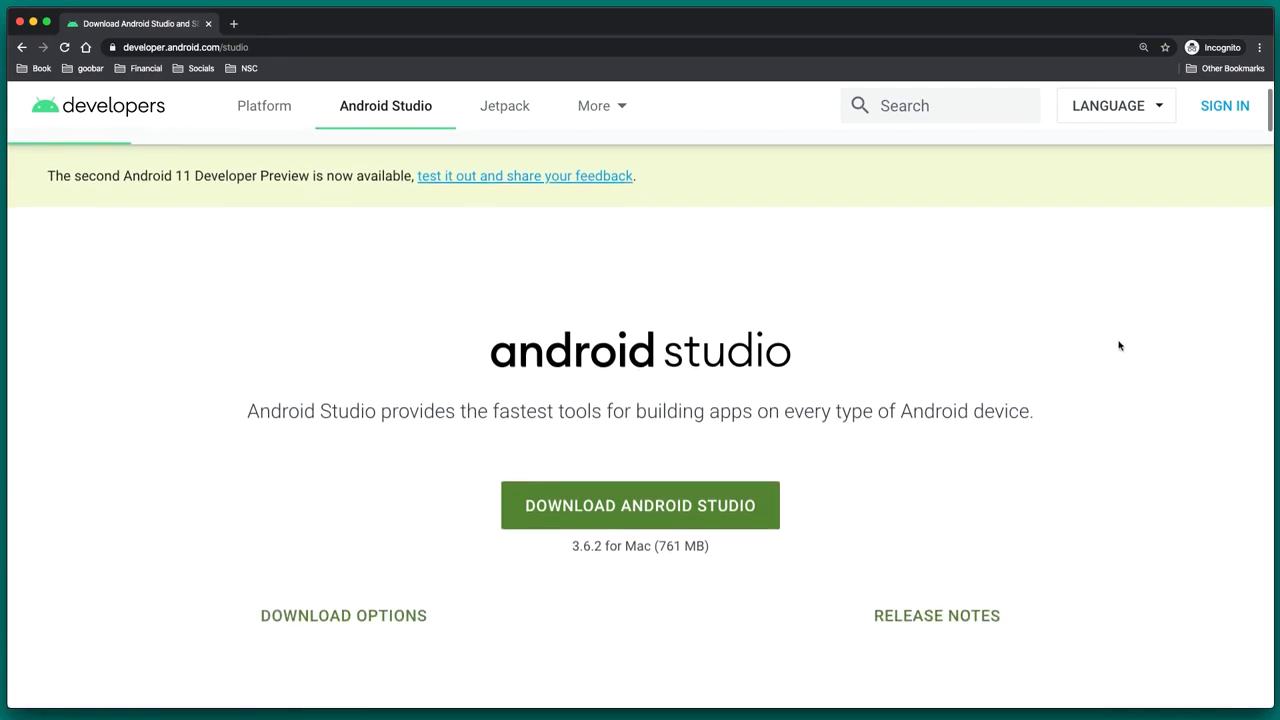
pyautogui.scroll(-4, 1120, 346)
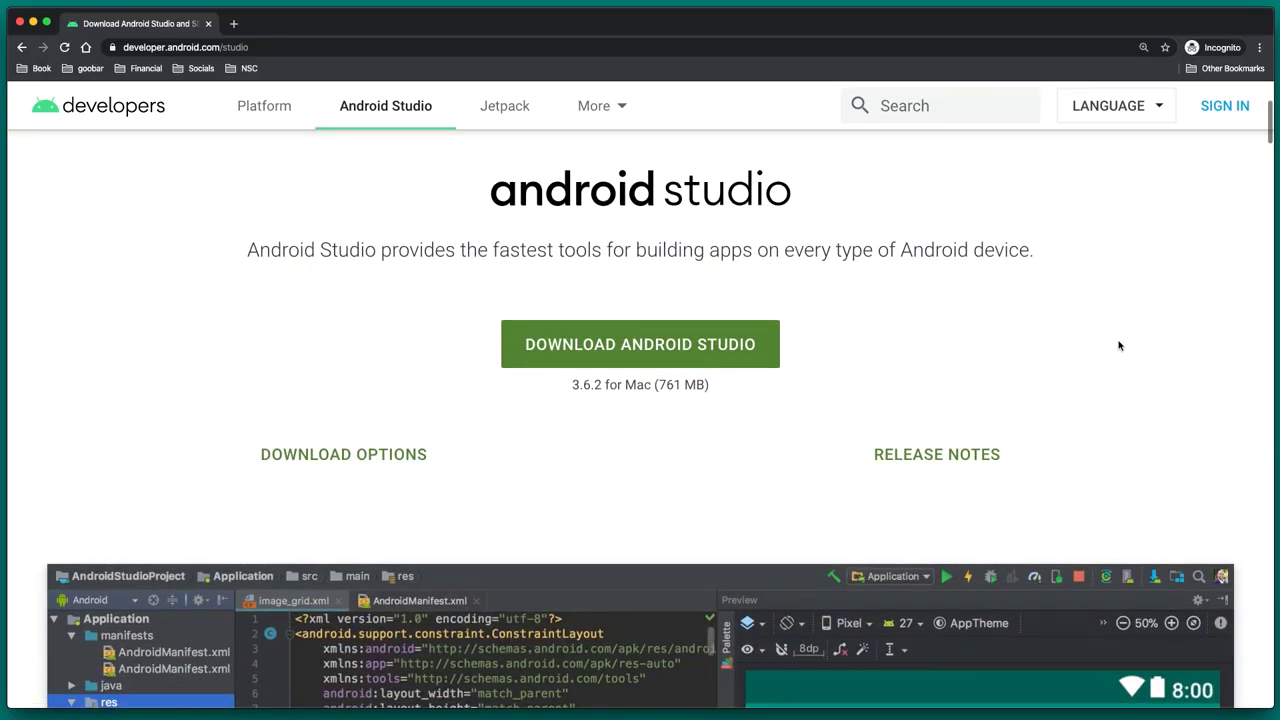
pyautogui.moveTo(572, 385); pyautogui.dragTo(716, 386)
pyautogui.click(875, 386)
pyautogui.scroll(-3, 875, 386)
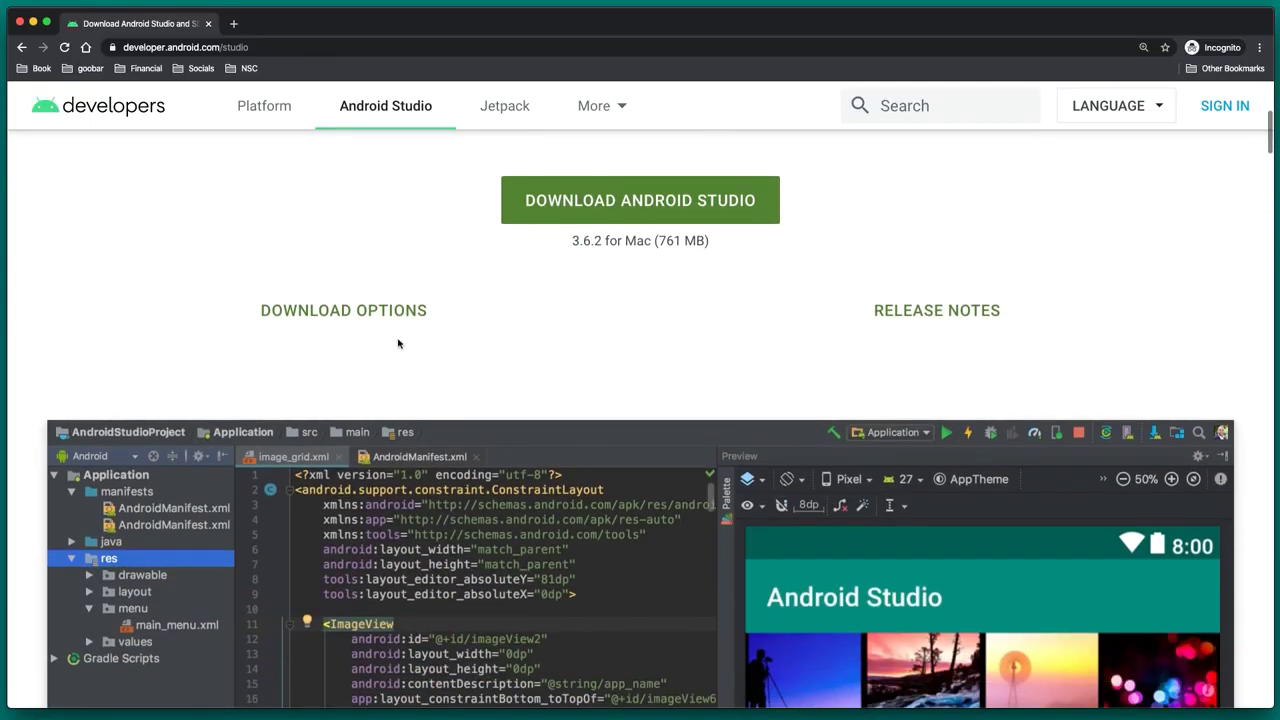
# Jump to Download Options and scroll through the full downloads table and back up
pyautogui.click(367, 321)
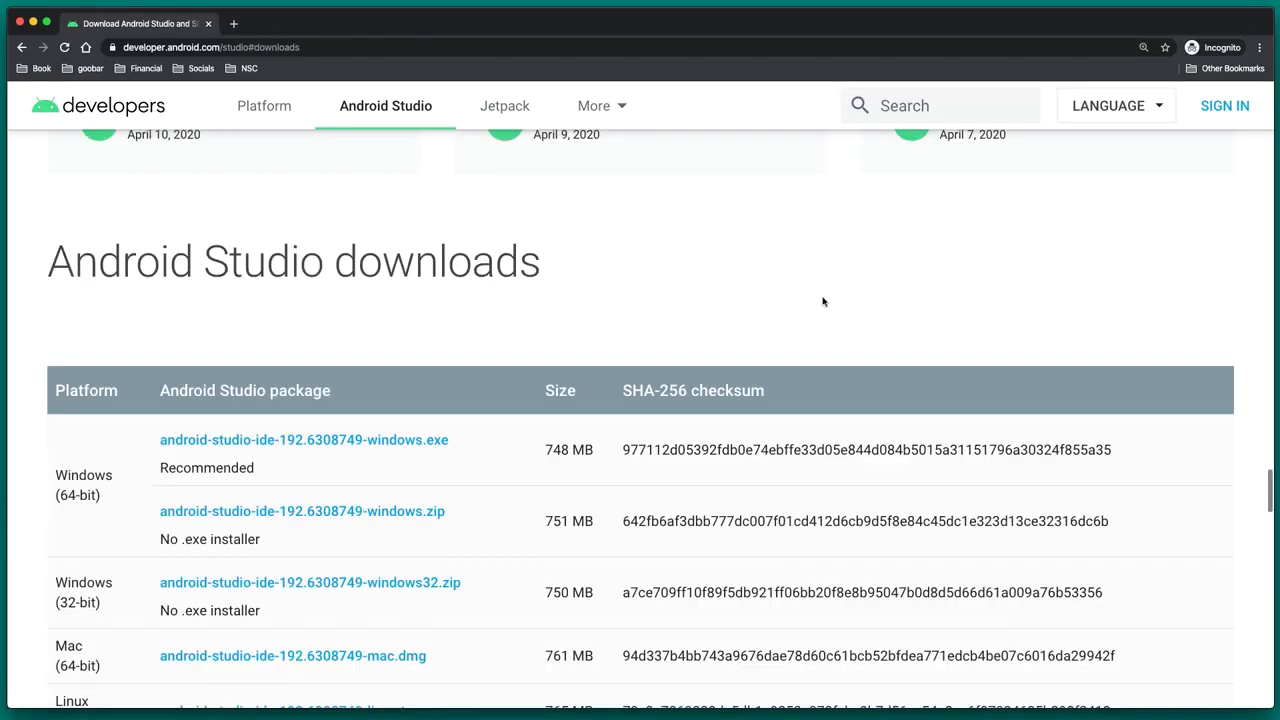
pyautogui.scroll(-3, 1058, 264)
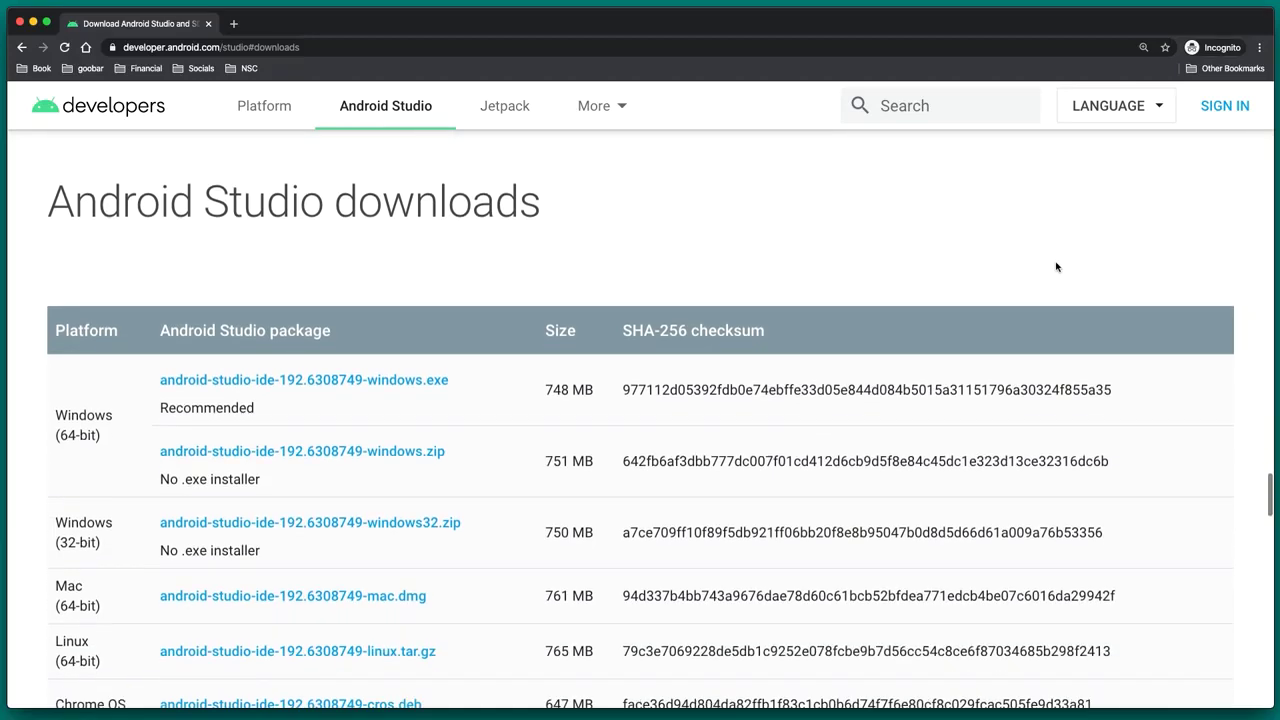
pyautogui.scroll(-3, 1055, 265)
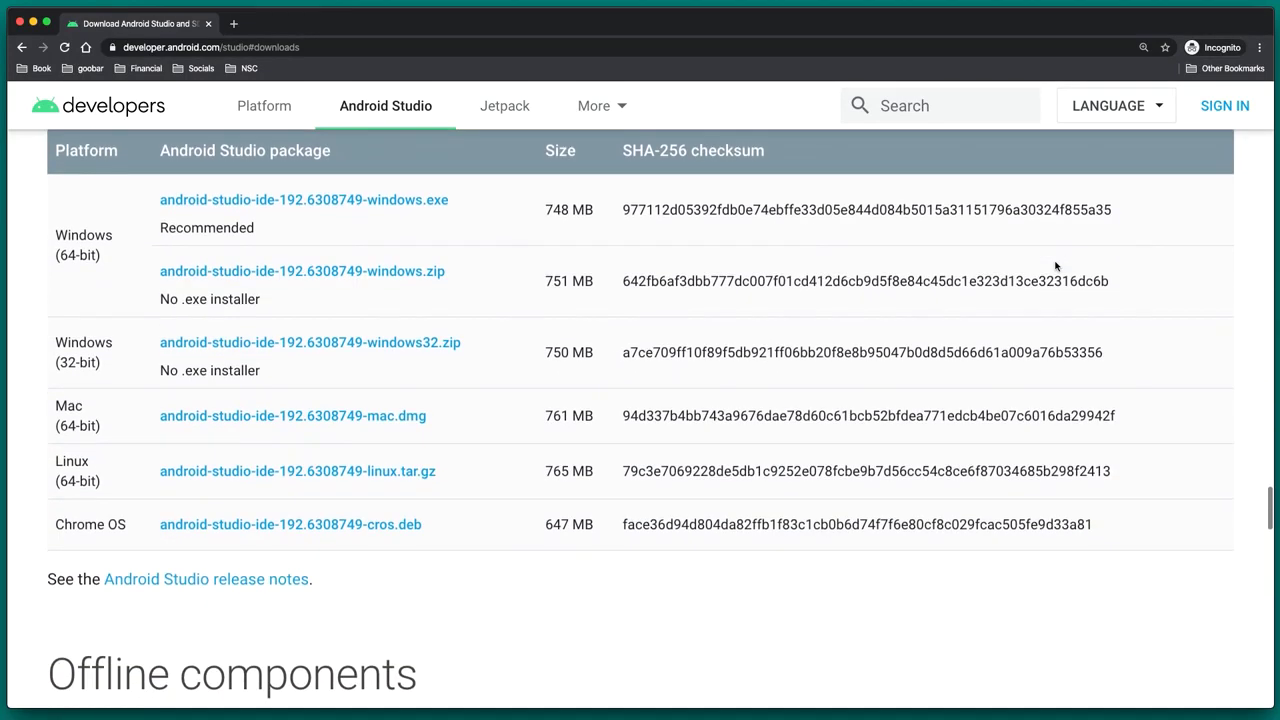
pyautogui.scroll(-5, 1055, 265)
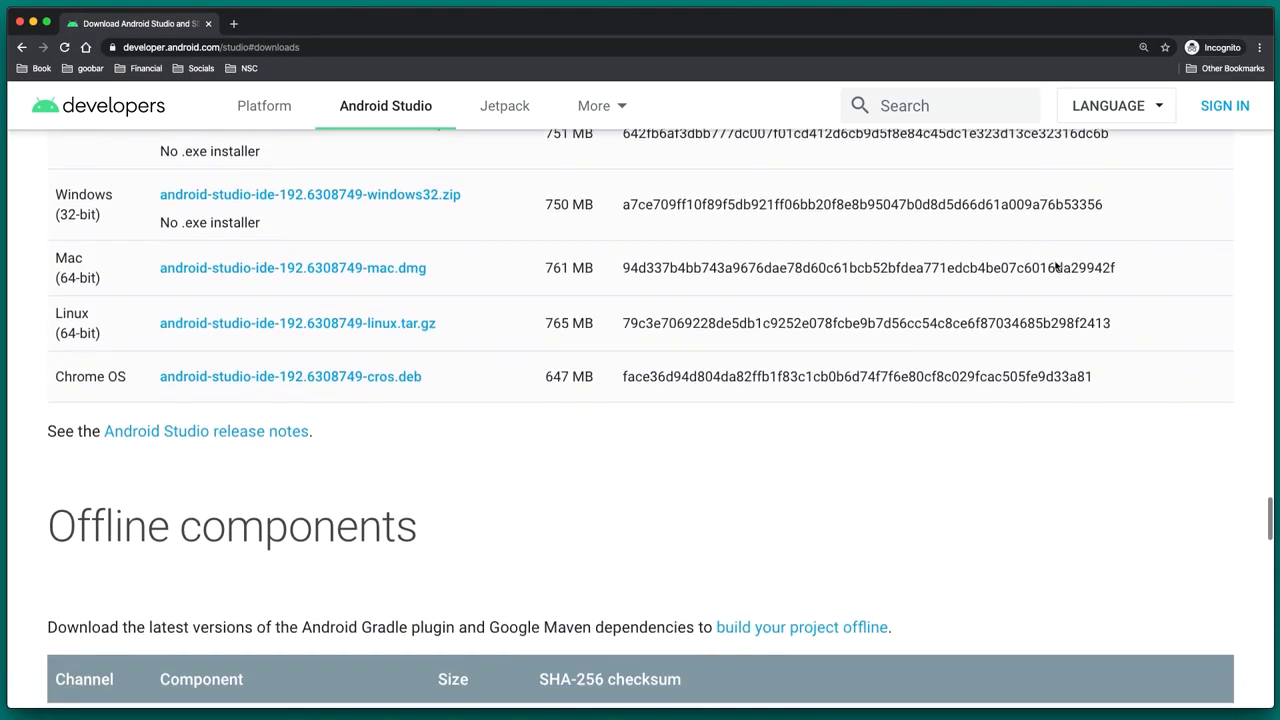
pyautogui.scroll(5, 1055, 265)
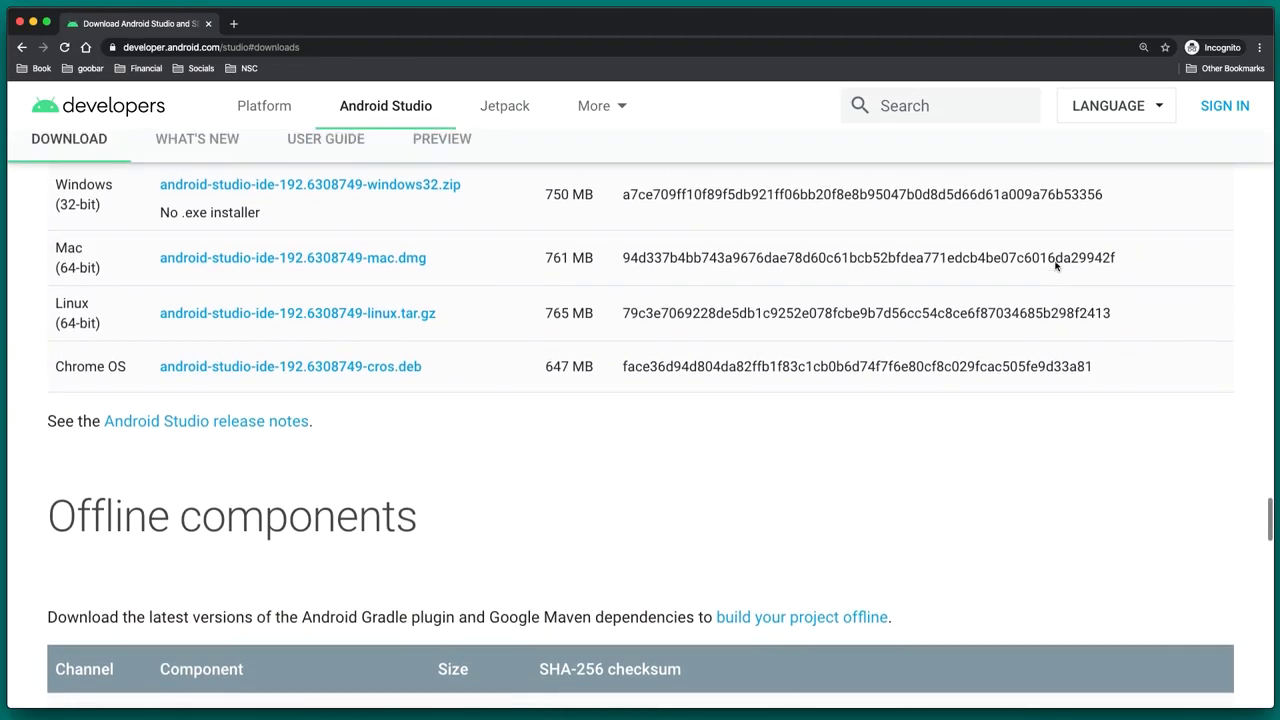
pyautogui.scroll(2, 1055, 265)
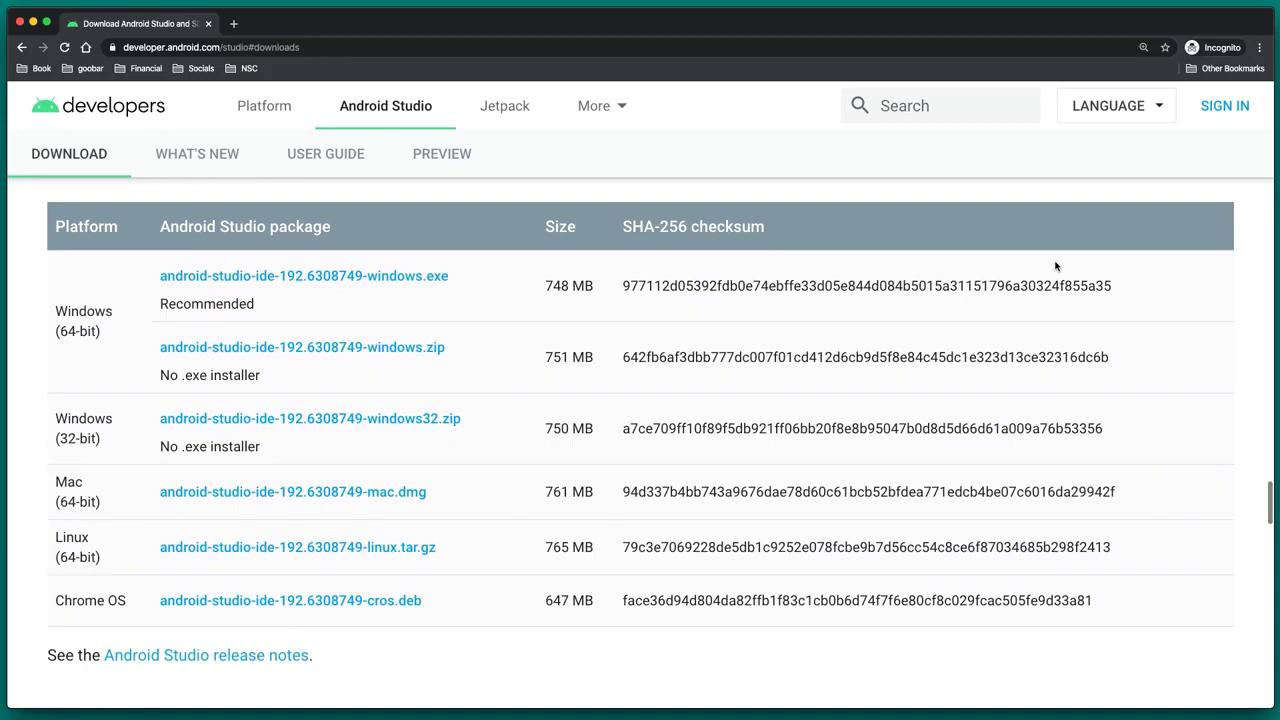
pyautogui.scroll(4, 1055, 265)
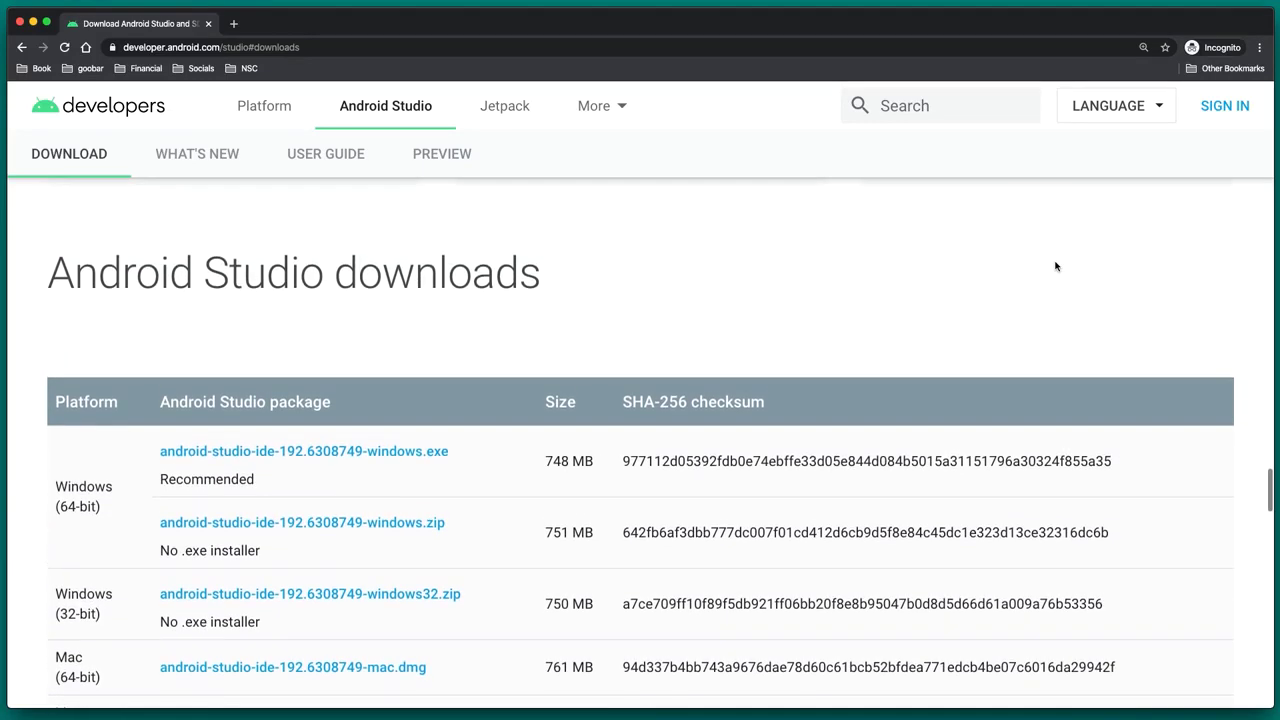
pyautogui.scroll(4, 1055, 265)
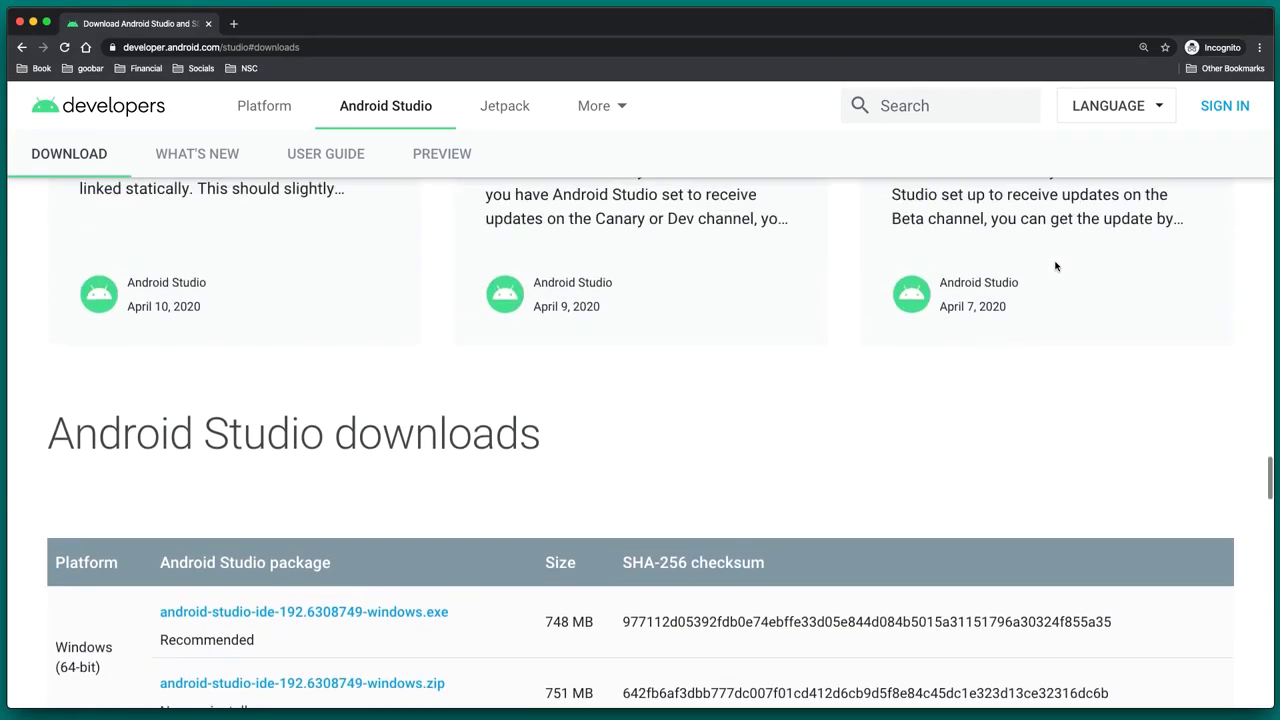
pyautogui.scroll(8, 1055, 265)
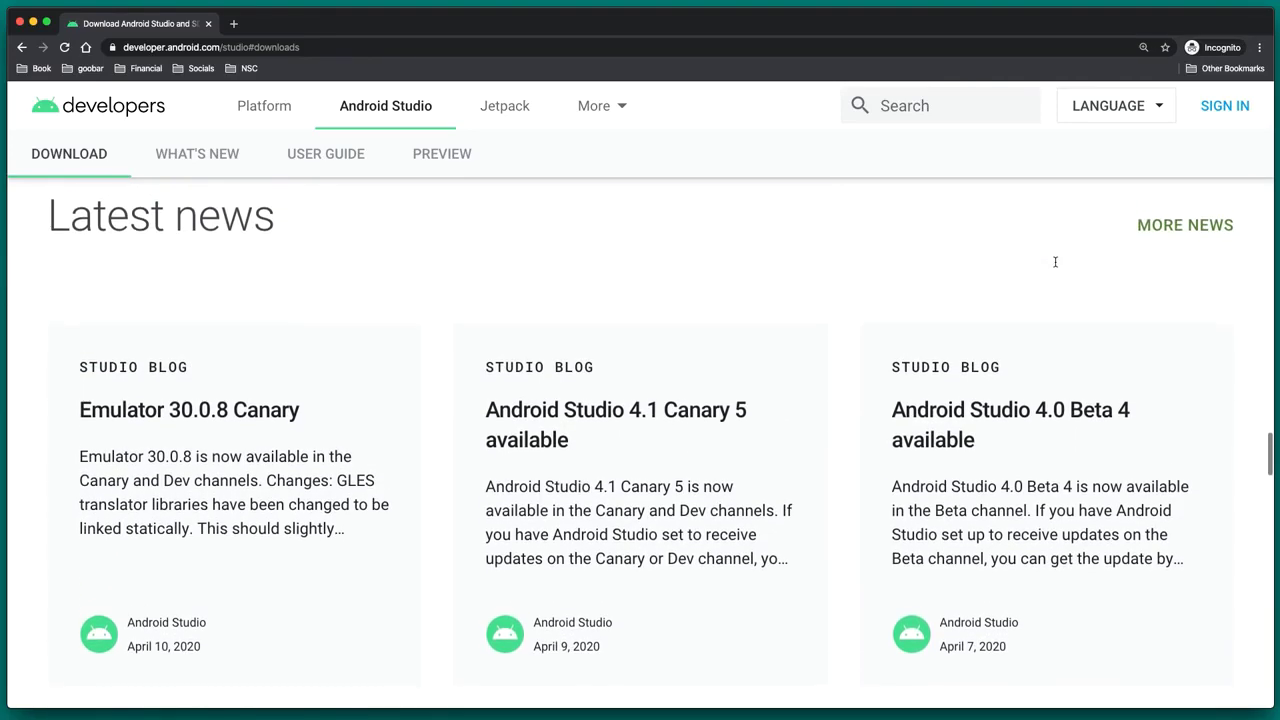
pyautogui.scroll(20, 1055, 262)
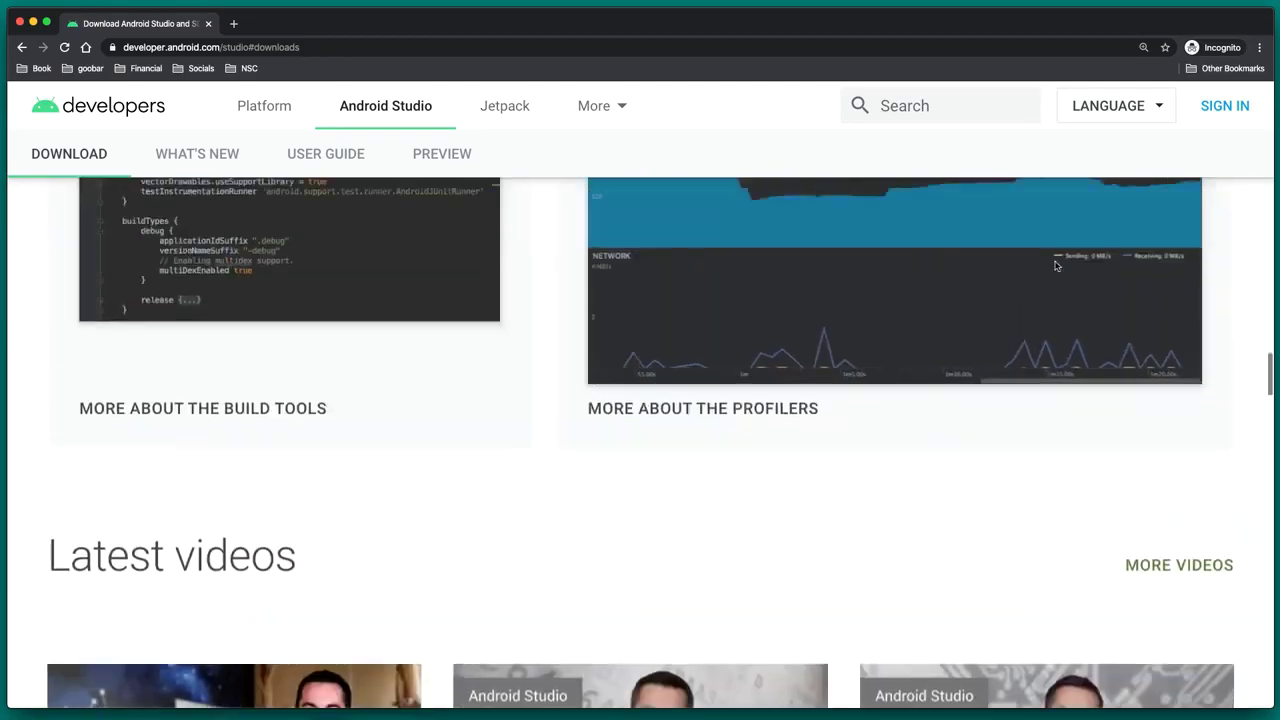
pyautogui.scroll(20, 1055, 265)
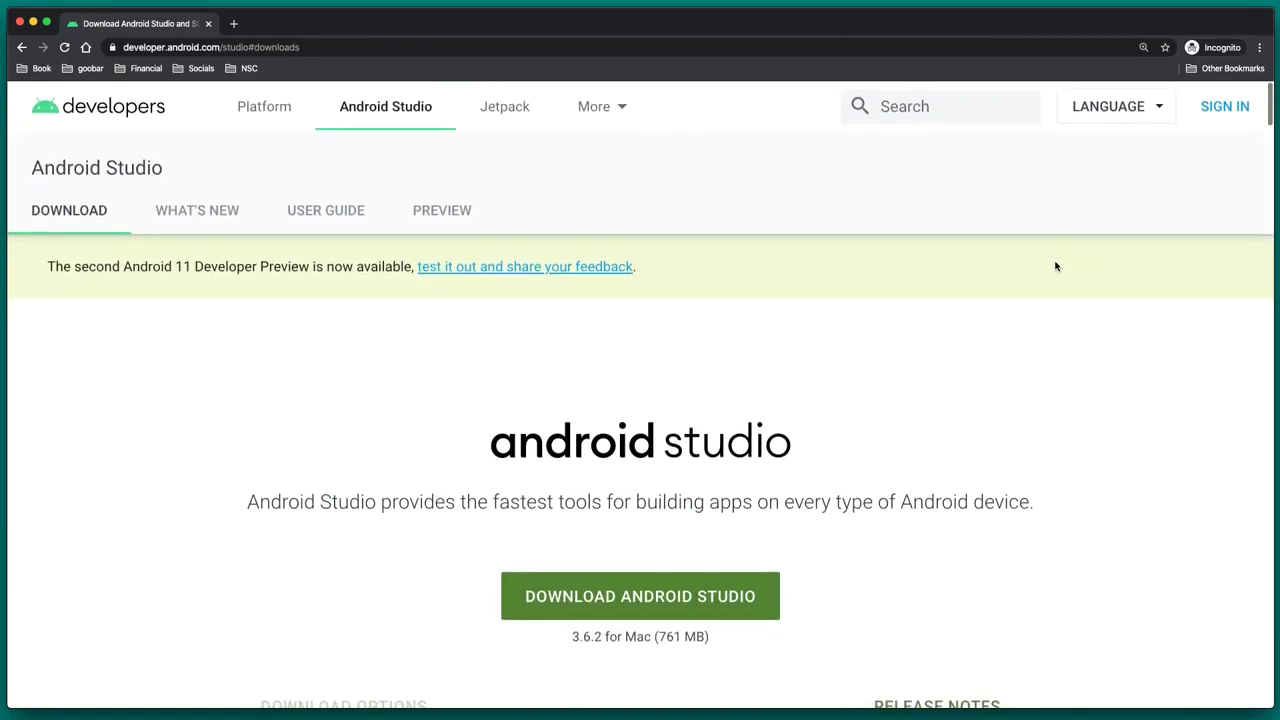
pyautogui.scroll(-3, 1055, 265)
# Bring up the Android Studio download terms and agree to them
pyautogui.click(612, 349)
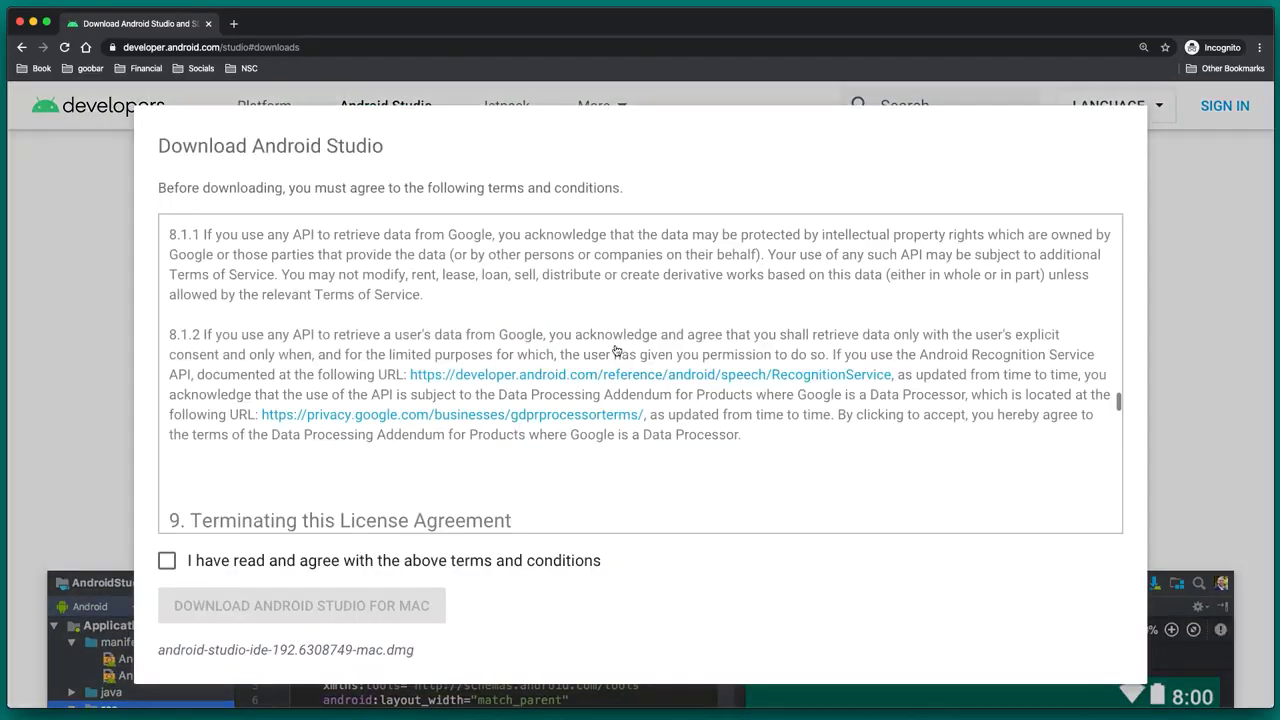
pyautogui.scroll(-5, 615, 346)
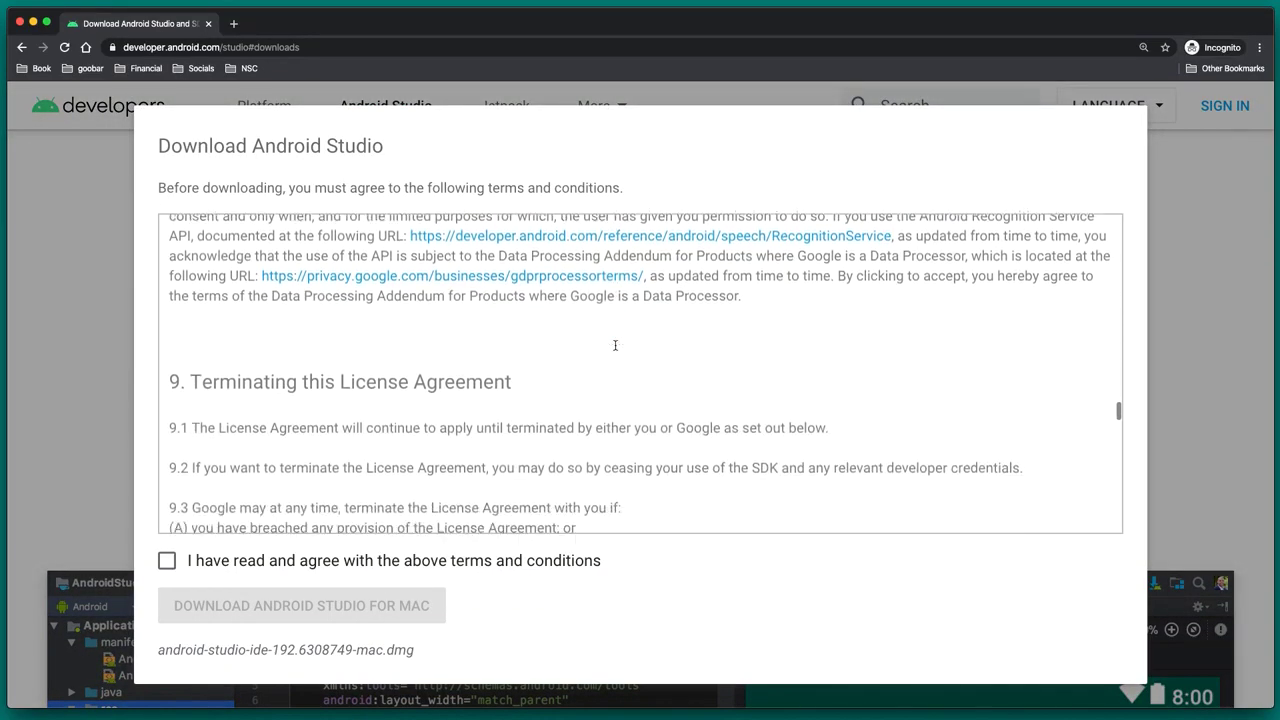
pyautogui.click(410, 561)
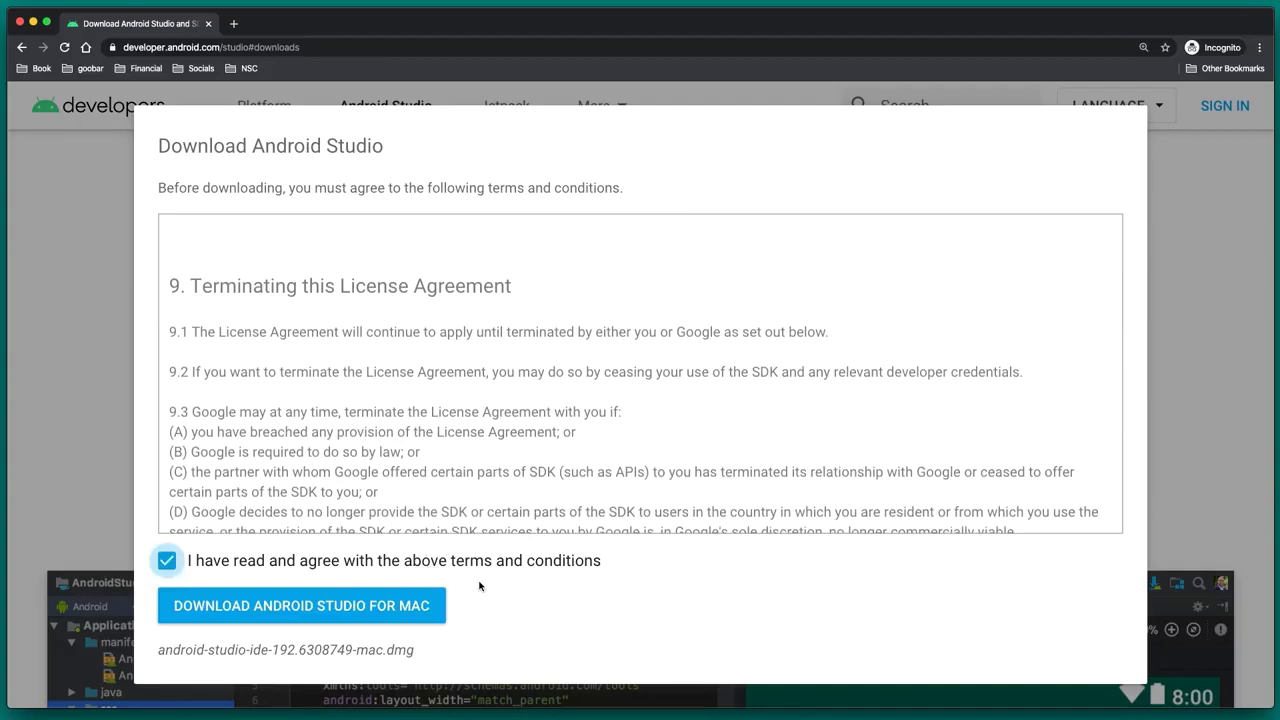
pyautogui.scroll(-5, 574, 417)
pyautogui.scroll(-15, 574, 417)
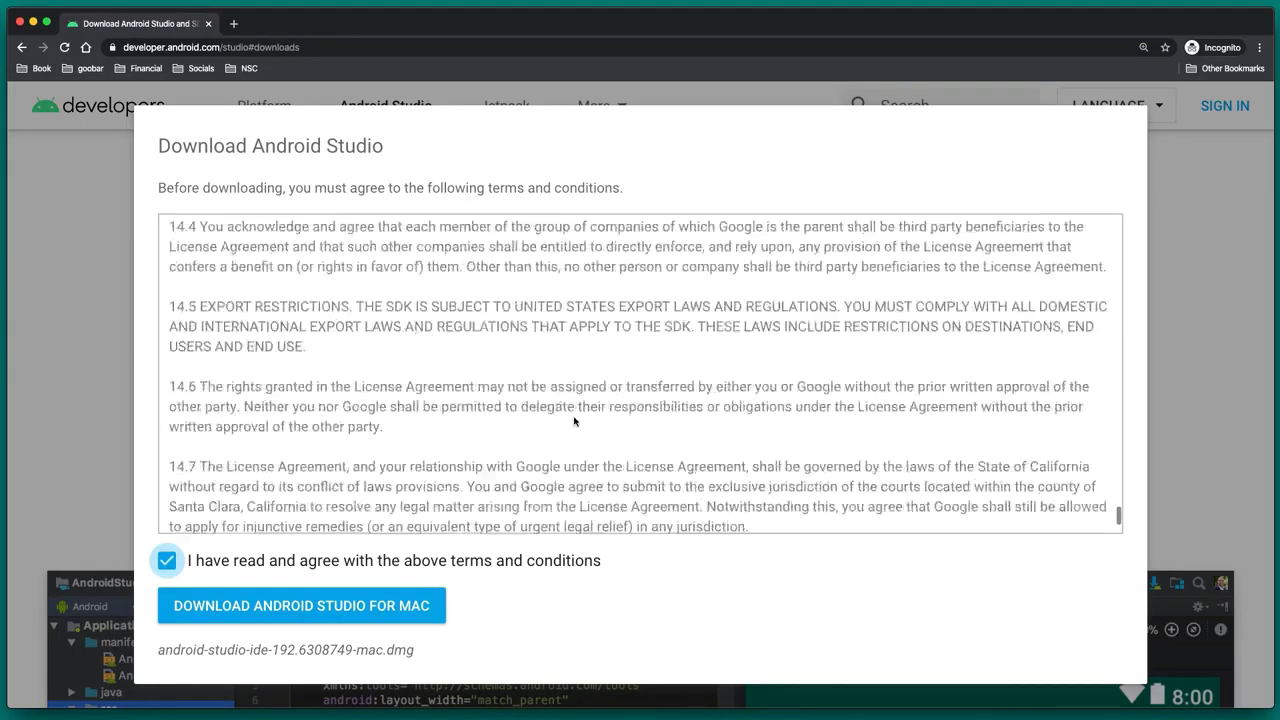
# Download the Android Studio Mac .dmg, open it, and minimize Chrome
pyautogui.click(408, 606)
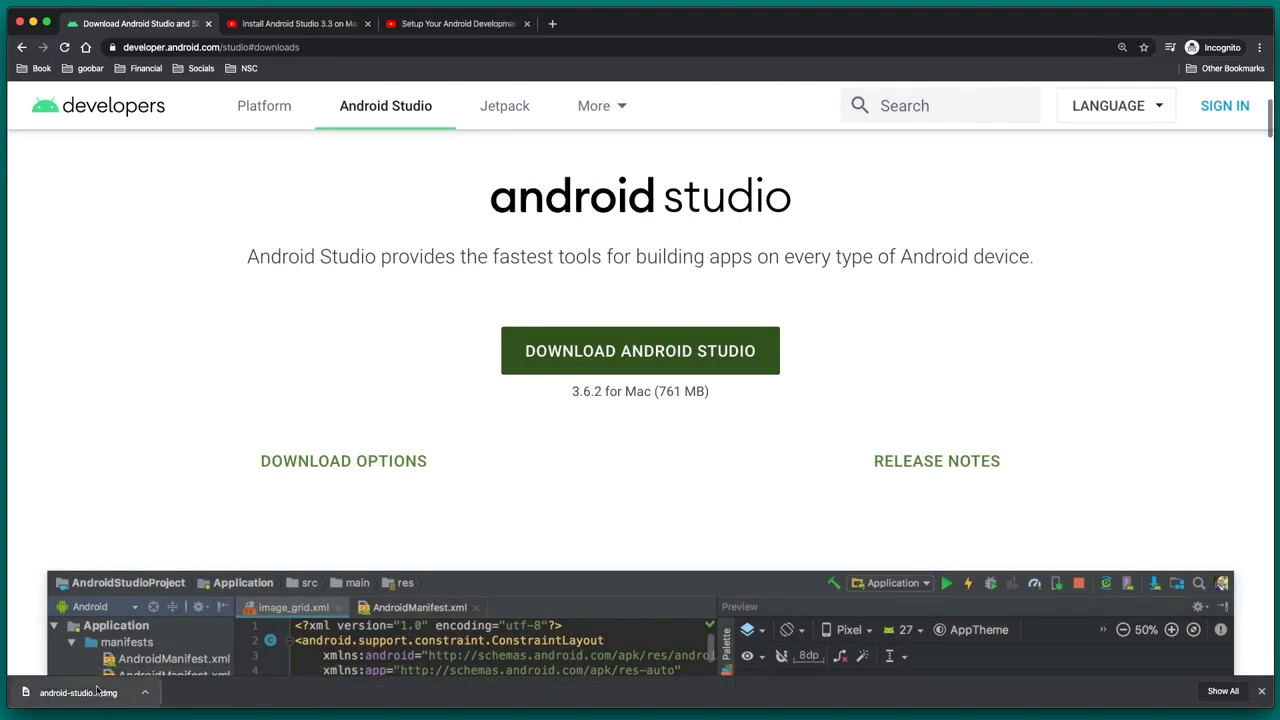
pyautogui.click(100, 690)
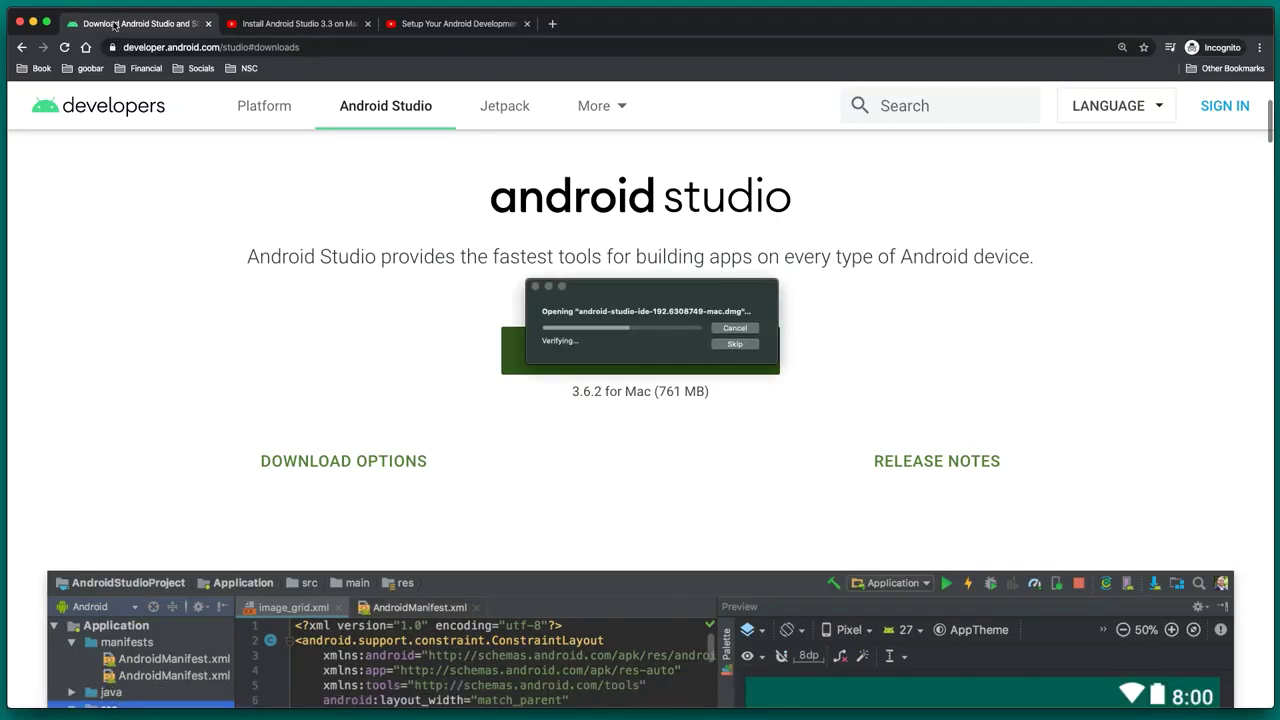
pyautogui.click(33, 23)
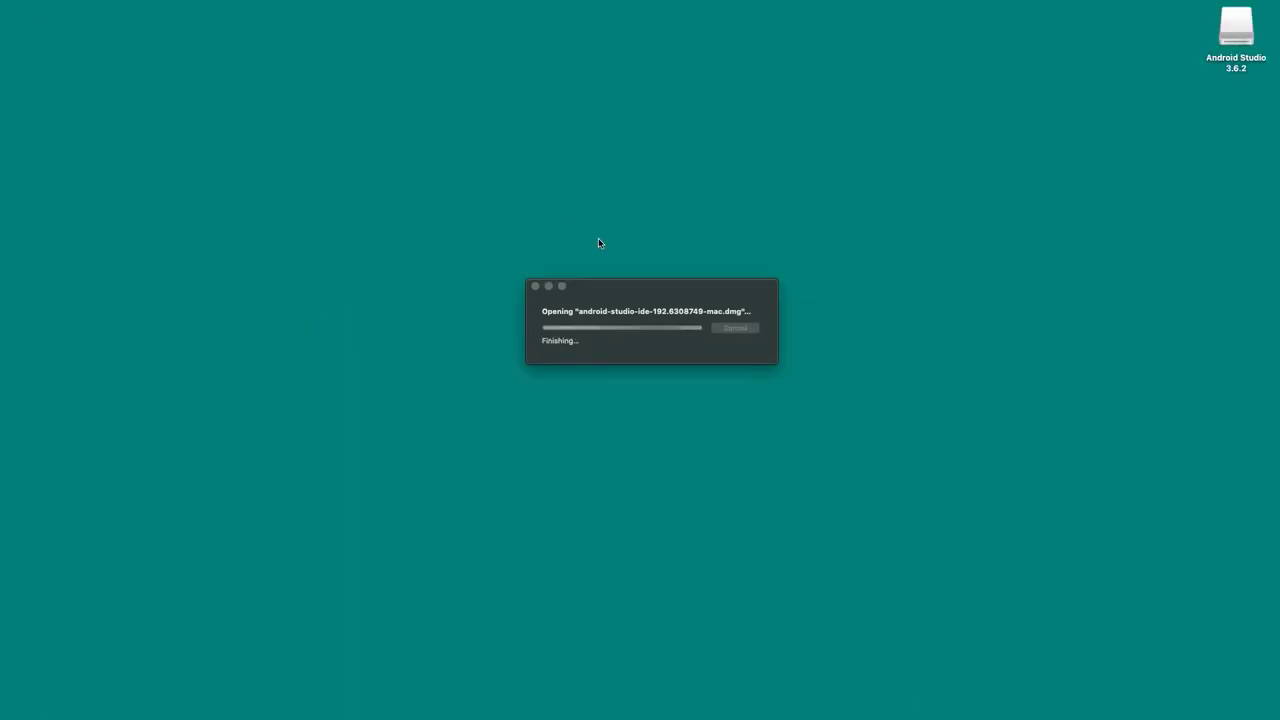
# Copy Android Studio into Applications, confirm opening it, and close the installer window
pyautogui.moveTo(489, 194); pyautogui.dragTo(663, 199)
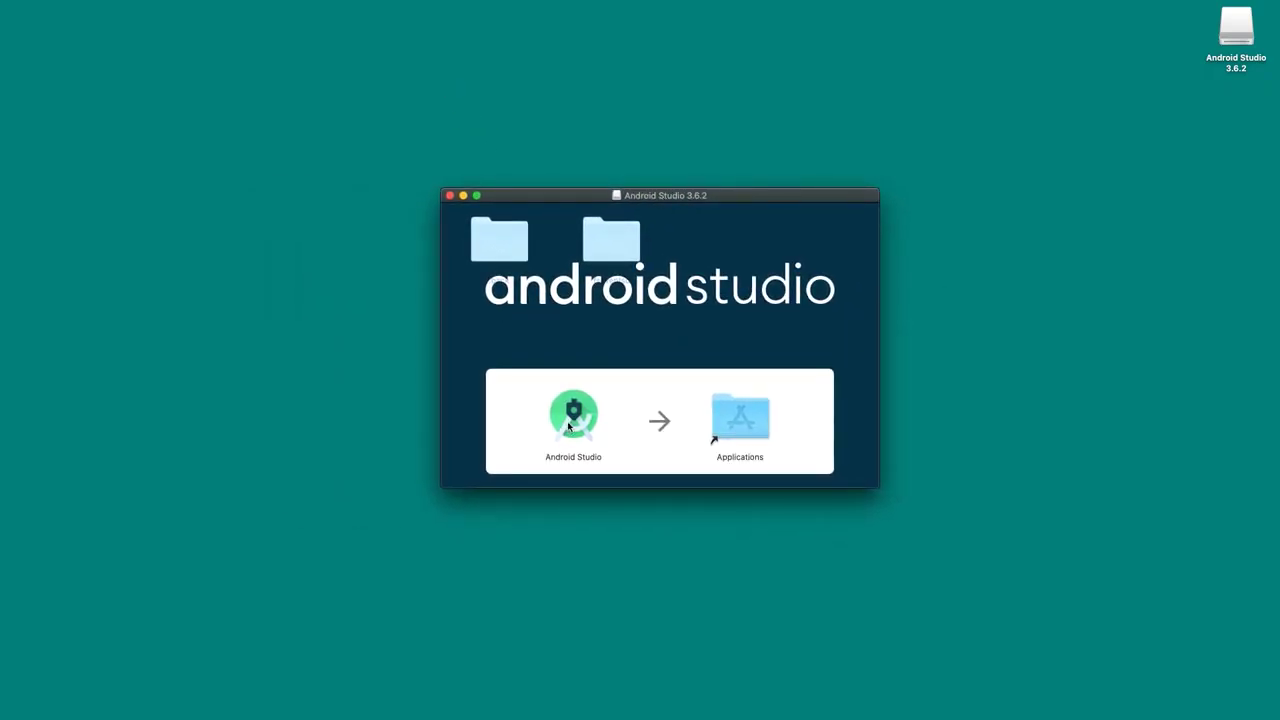
pyautogui.moveTo(570, 425); pyautogui.dragTo(724, 428)
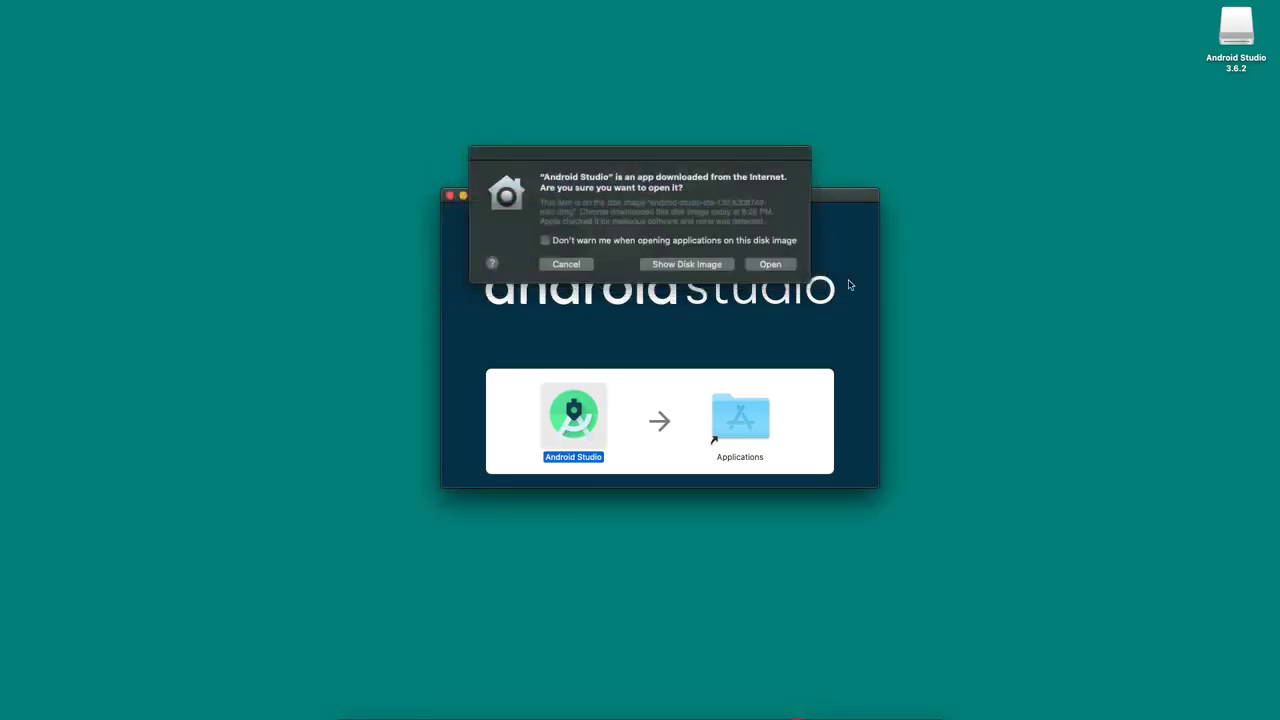
pyautogui.click(770, 265)
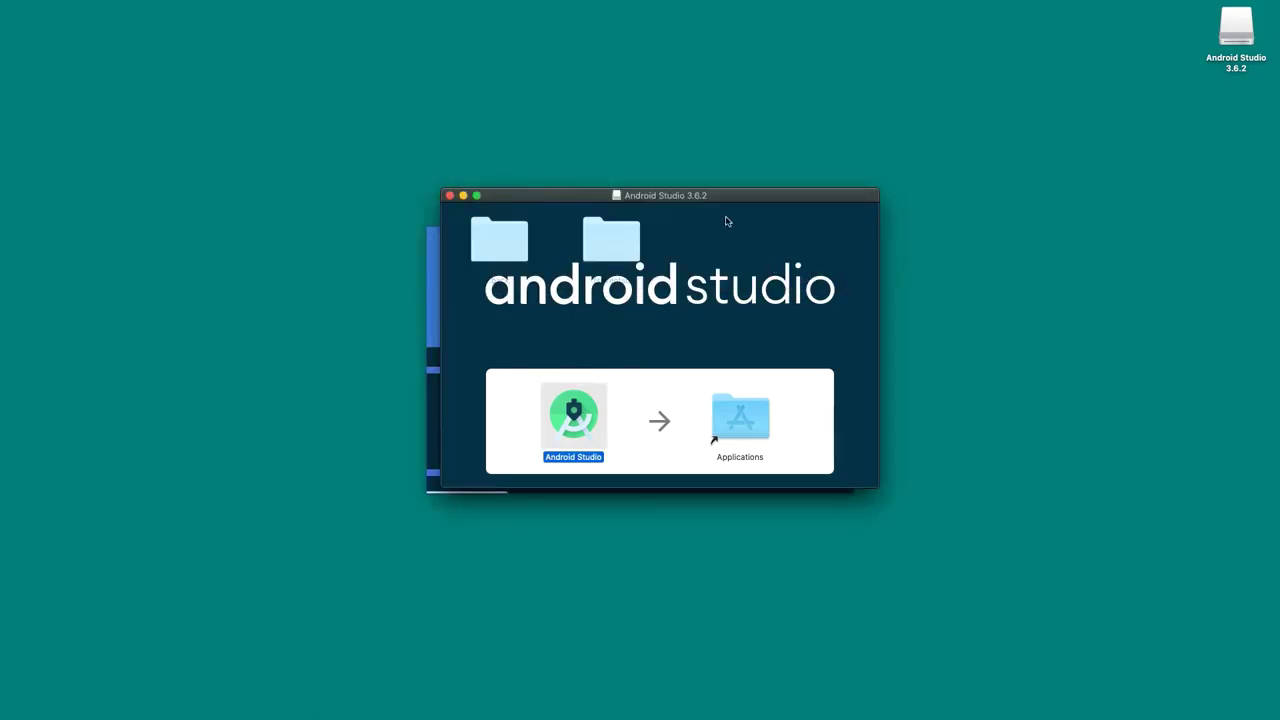
pyautogui.moveTo(723, 199); pyautogui.dragTo(1077, 351)
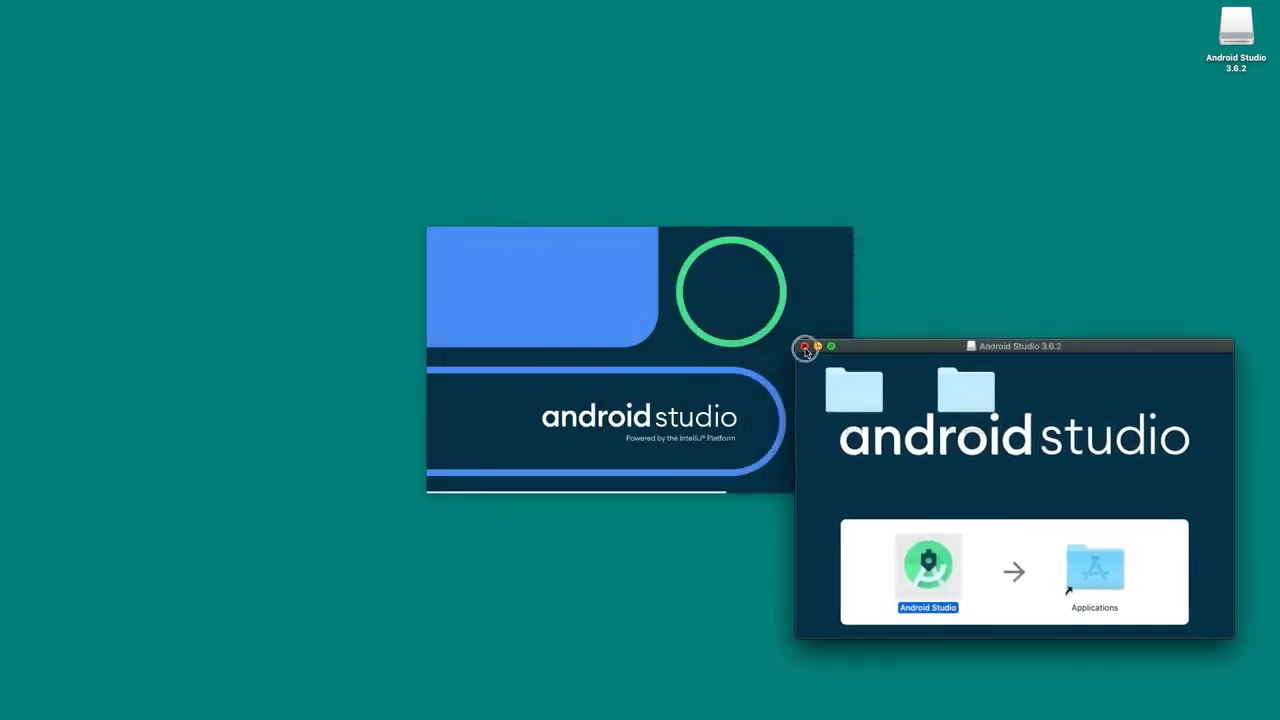
pyautogui.click(804, 347)
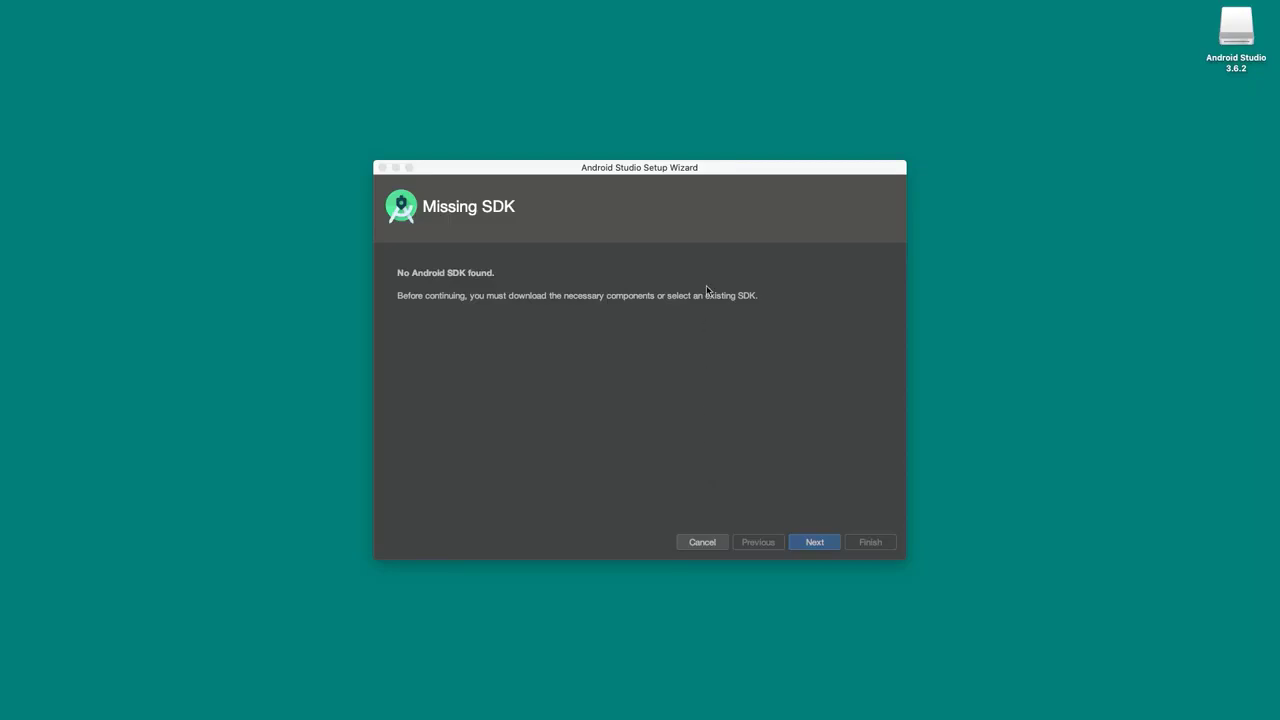
# Keep Android SDK with API 29 and the default SDK location, then continue to Verify Settings
pyautogui.moveTo(682, 170); pyautogui.dragTo(690, 170)
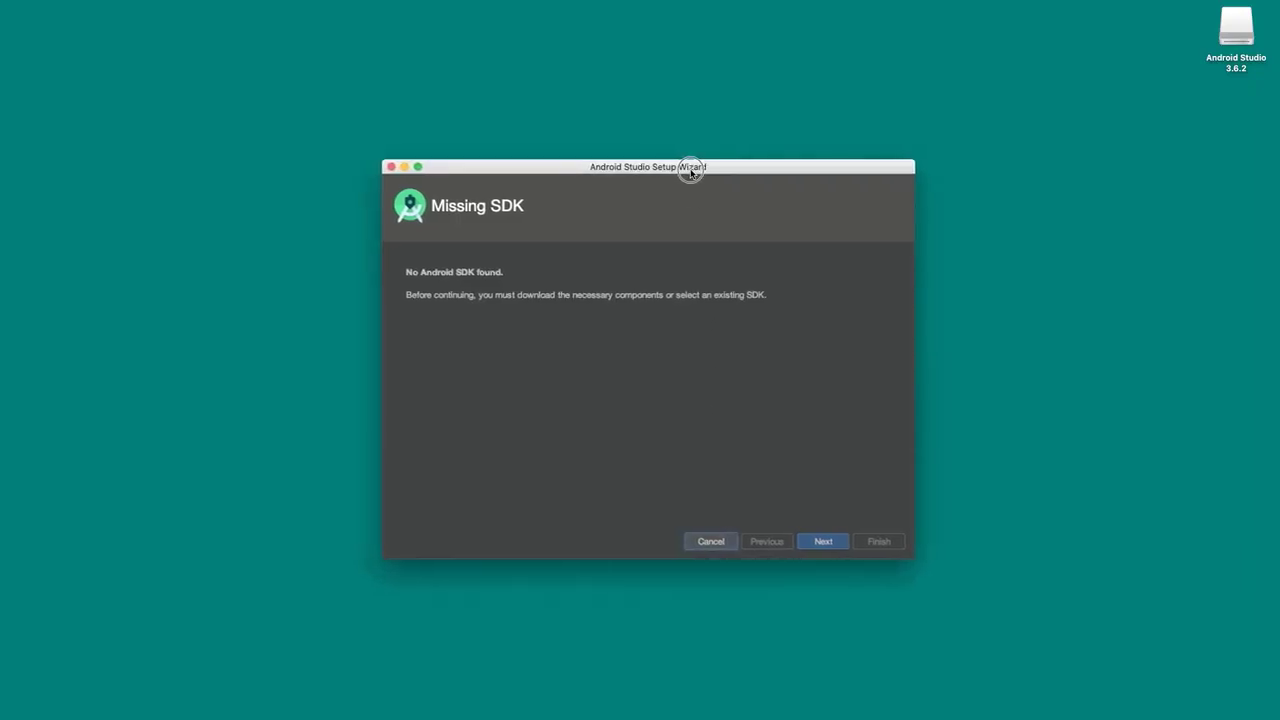
pyautogui.click(829, 540)
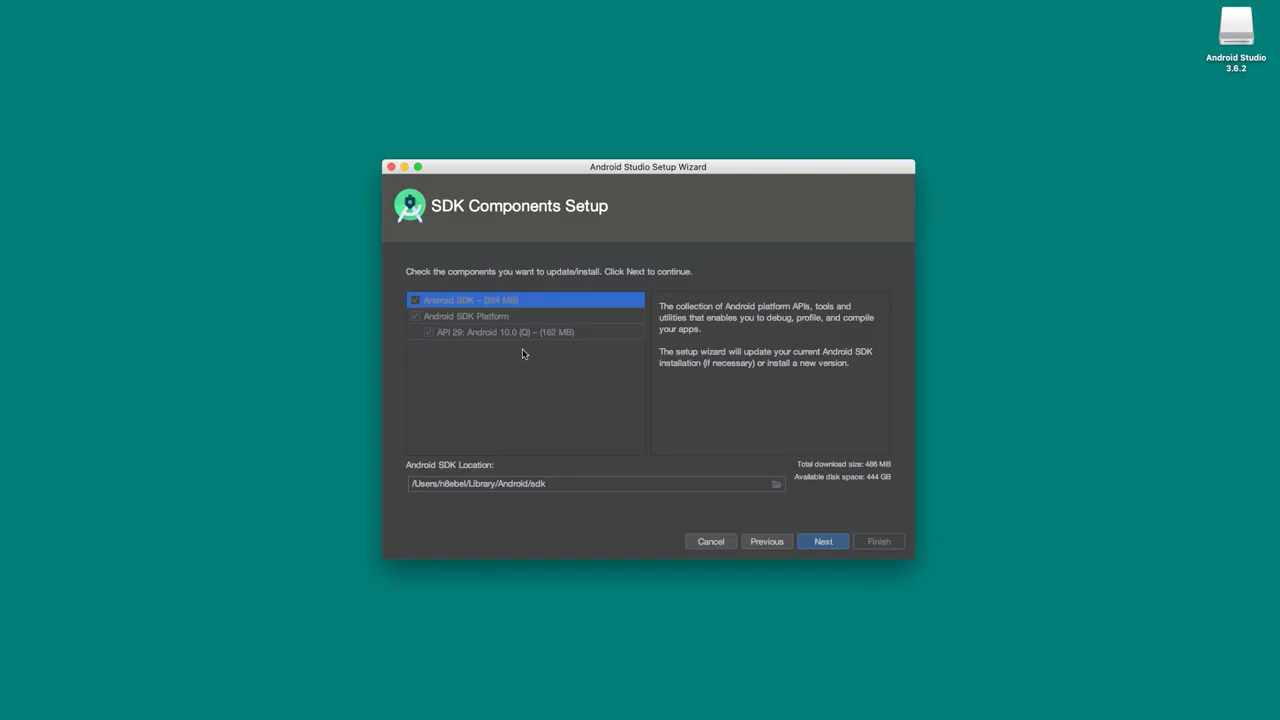
pyautogui.click(415, 303)
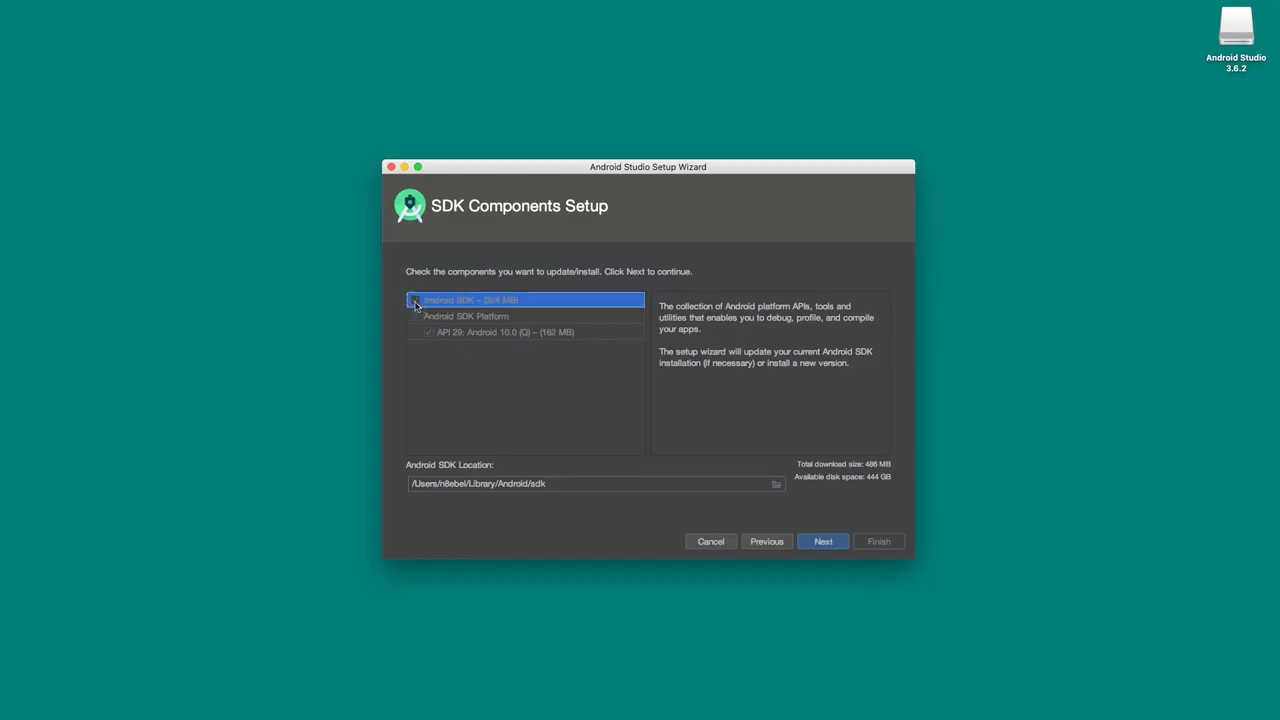
pyautogui.click(565, 318)
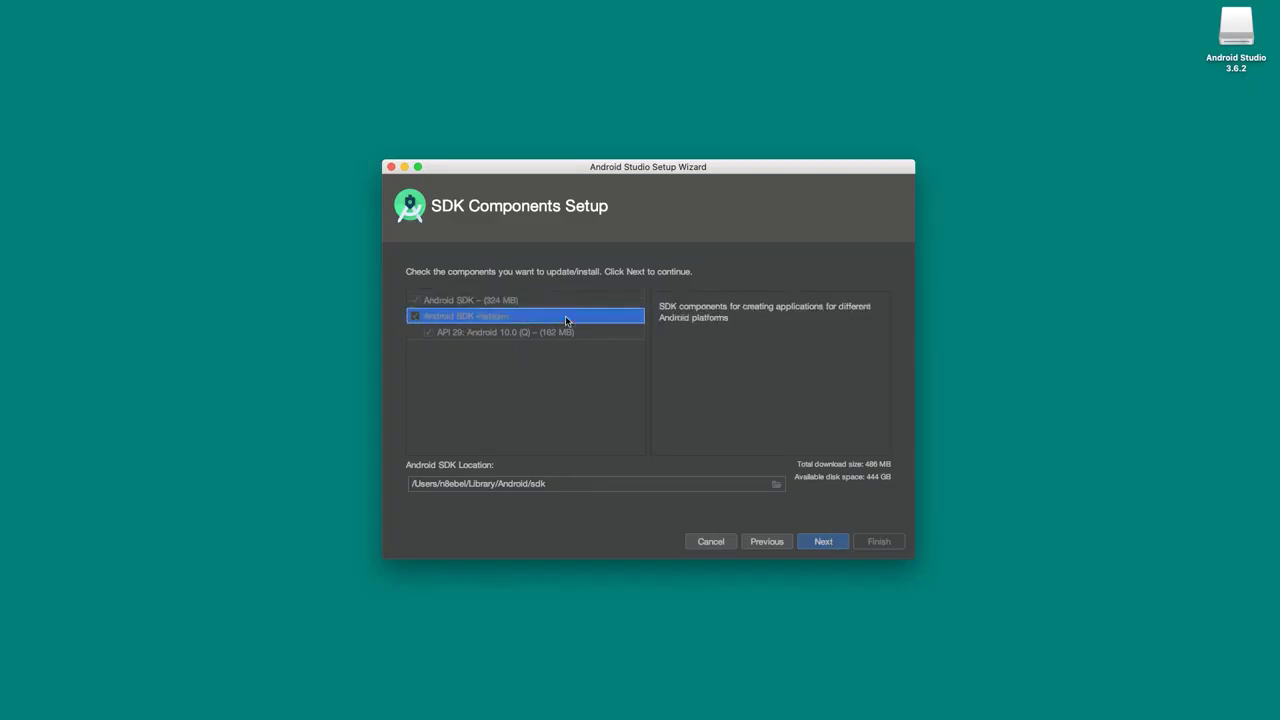
pyautogui.click(620, 335)
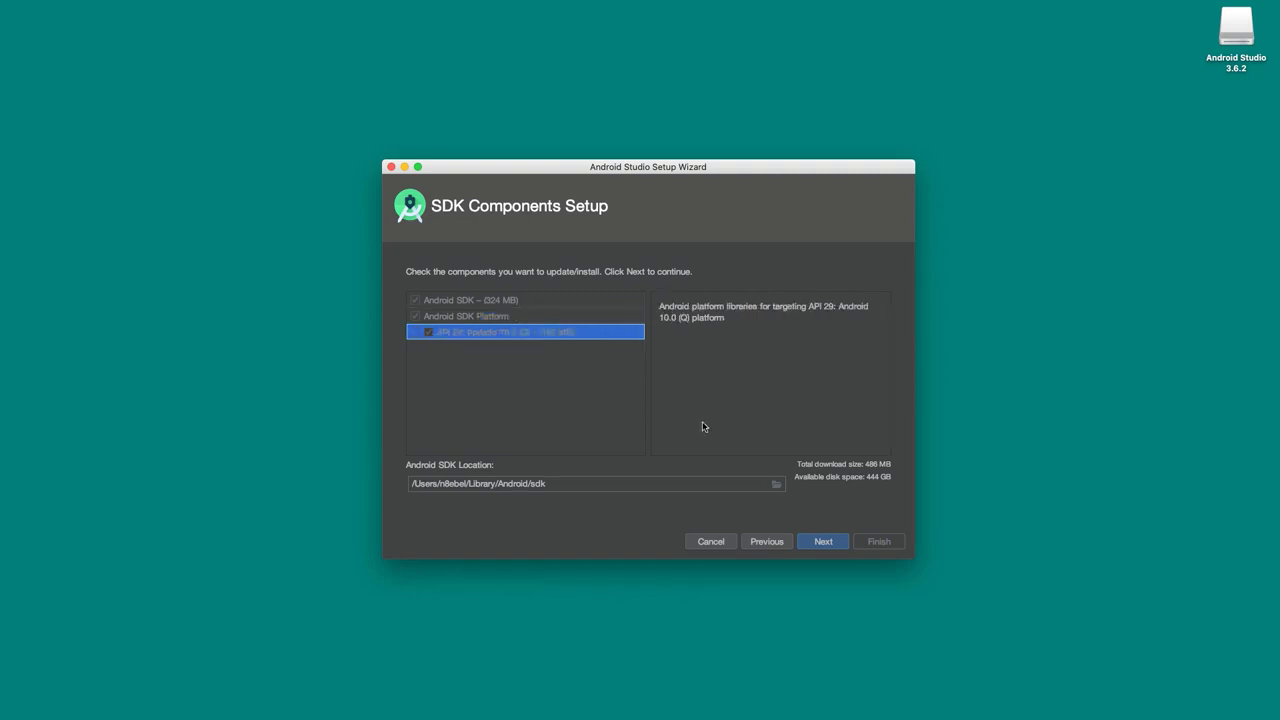
pyautogui.click(679, 483)
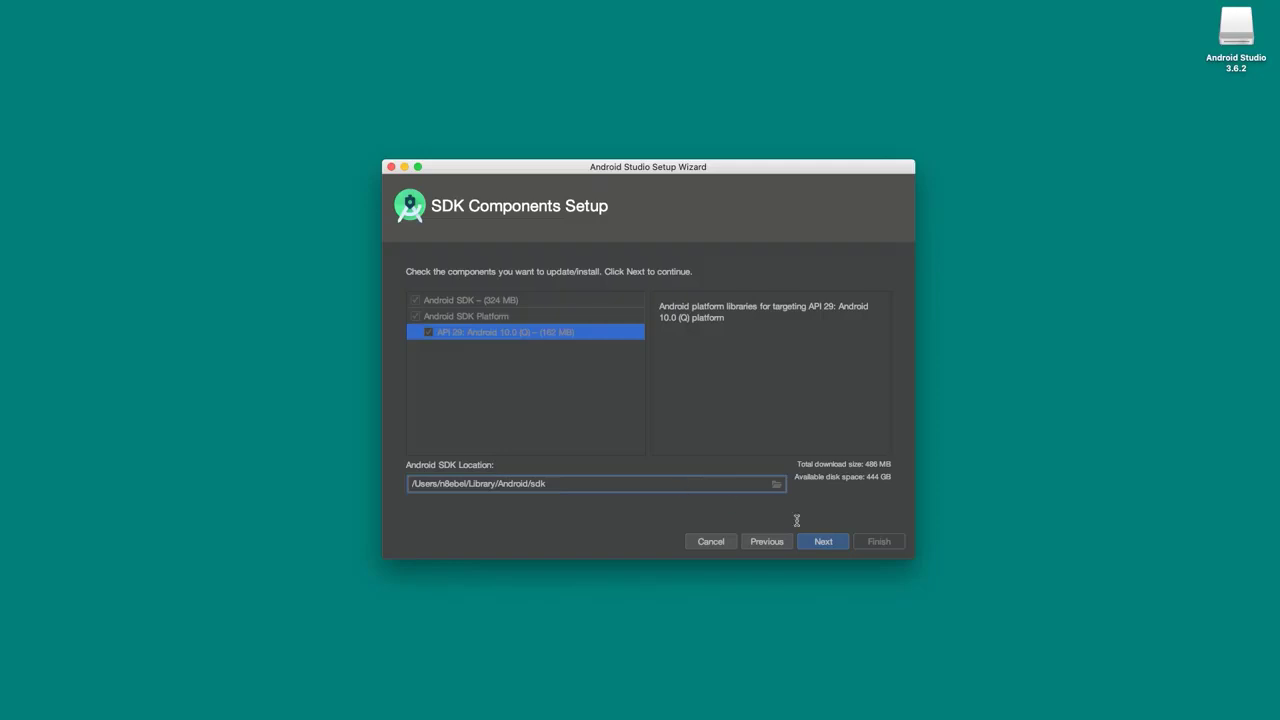
pyautogui.click(841, 541)
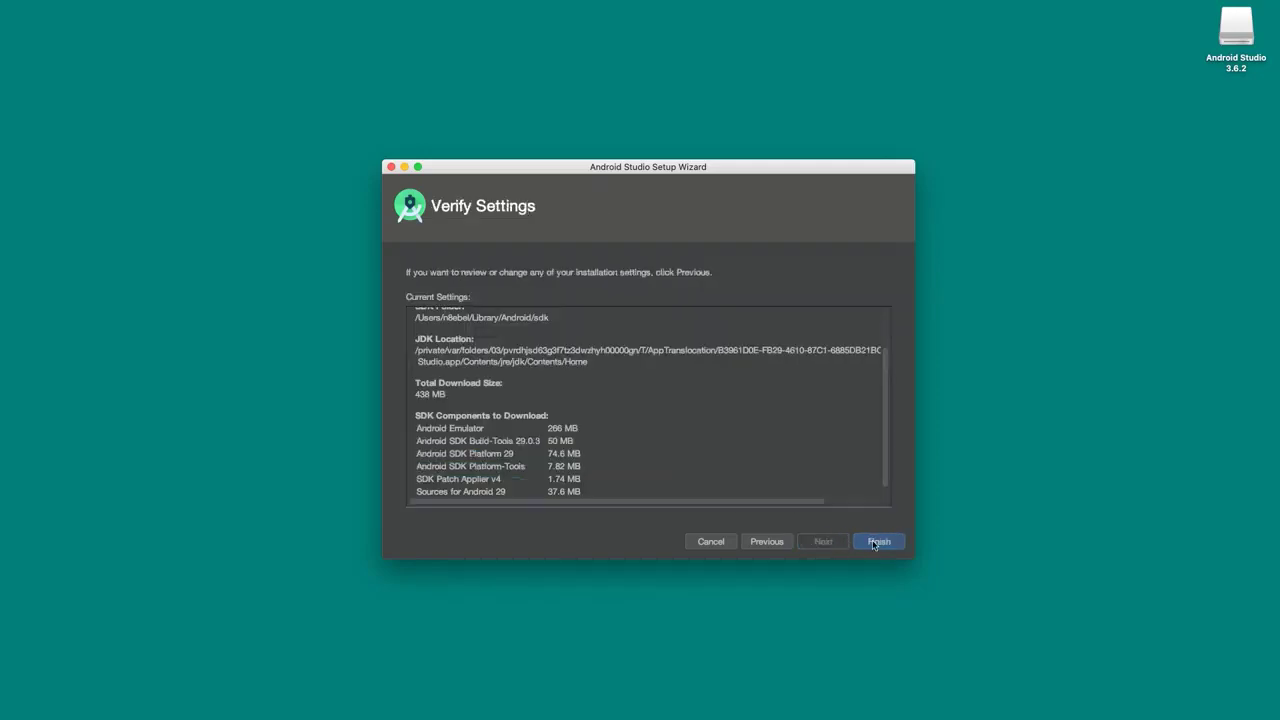
# Review the 438 MB of SDK components, download them, and close the completed wizard
pyautogui.scroll(3, 741, 421)
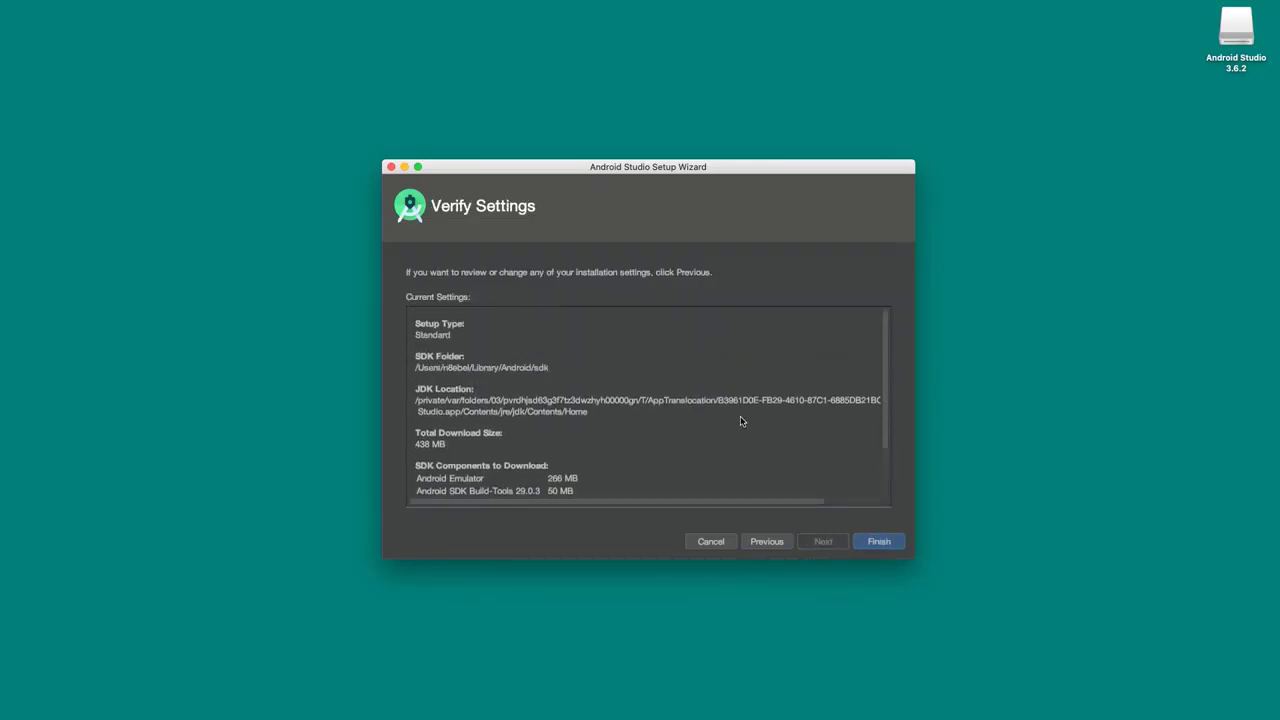
pyautogui.scroll(-3, 741, 421)
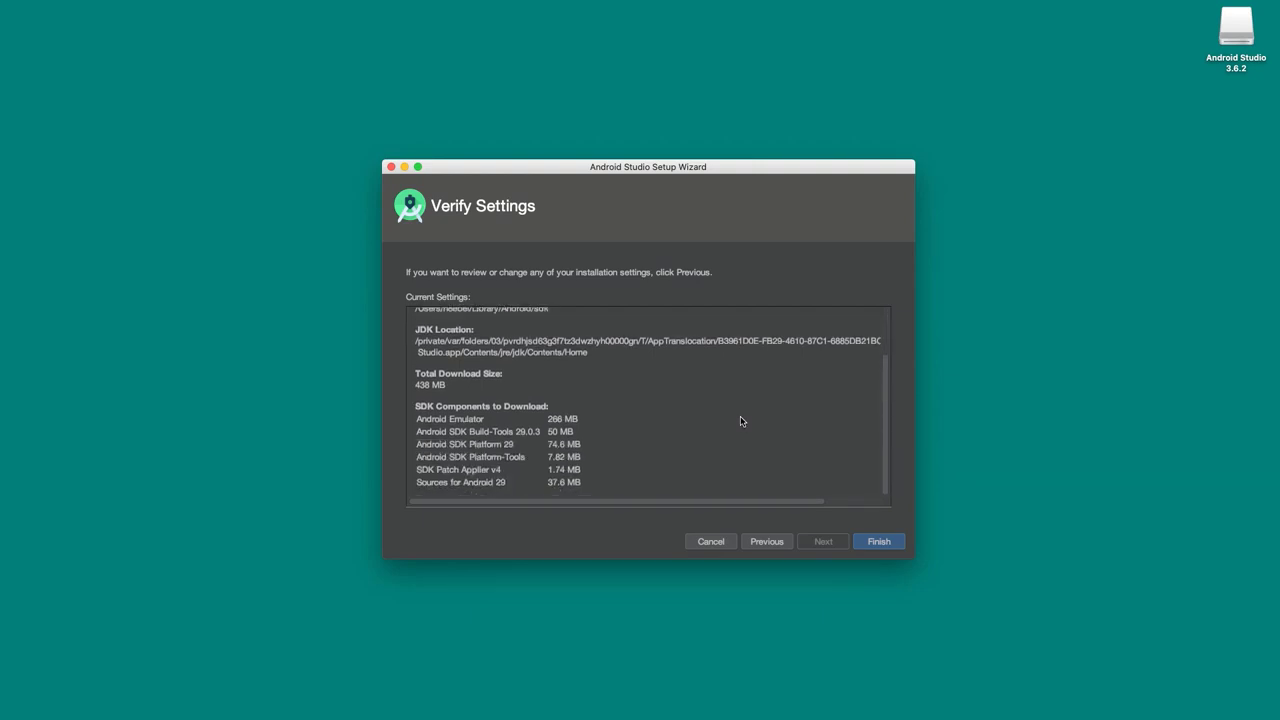
pyautogui.moveTo(414, 418); pyautogui.dragTo(600, 482)
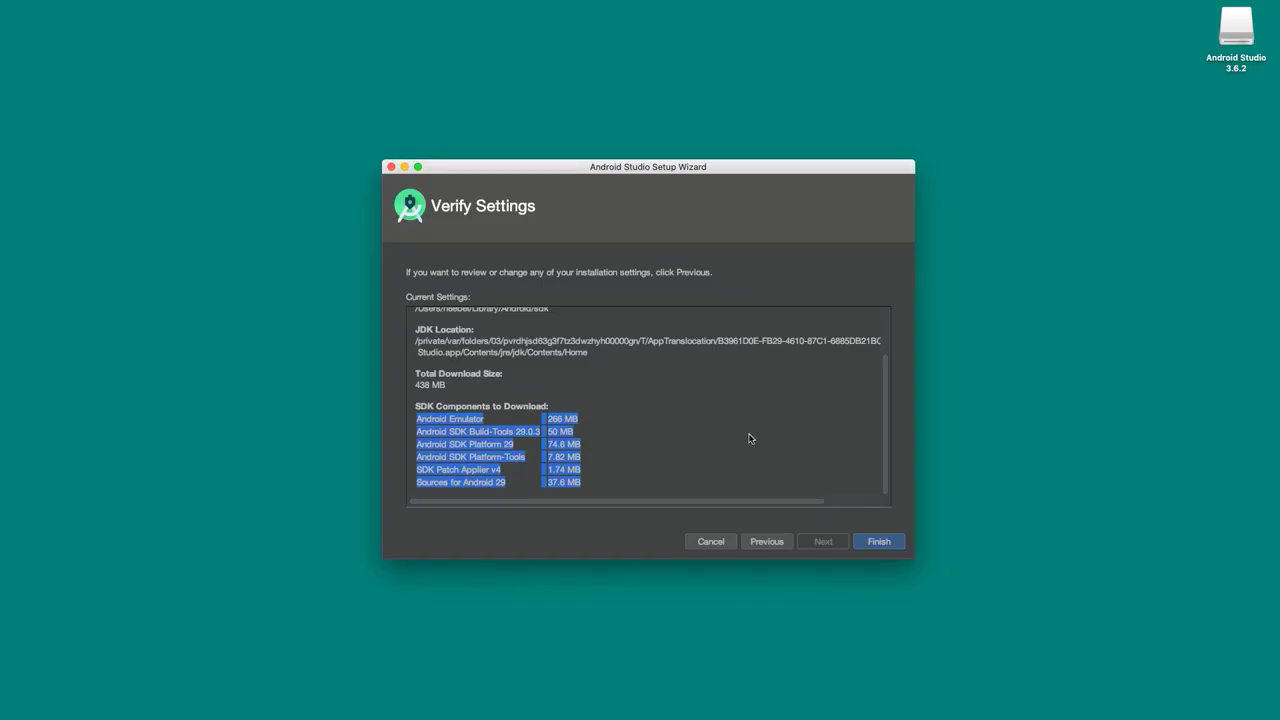
pyautogui.click(886, 550)
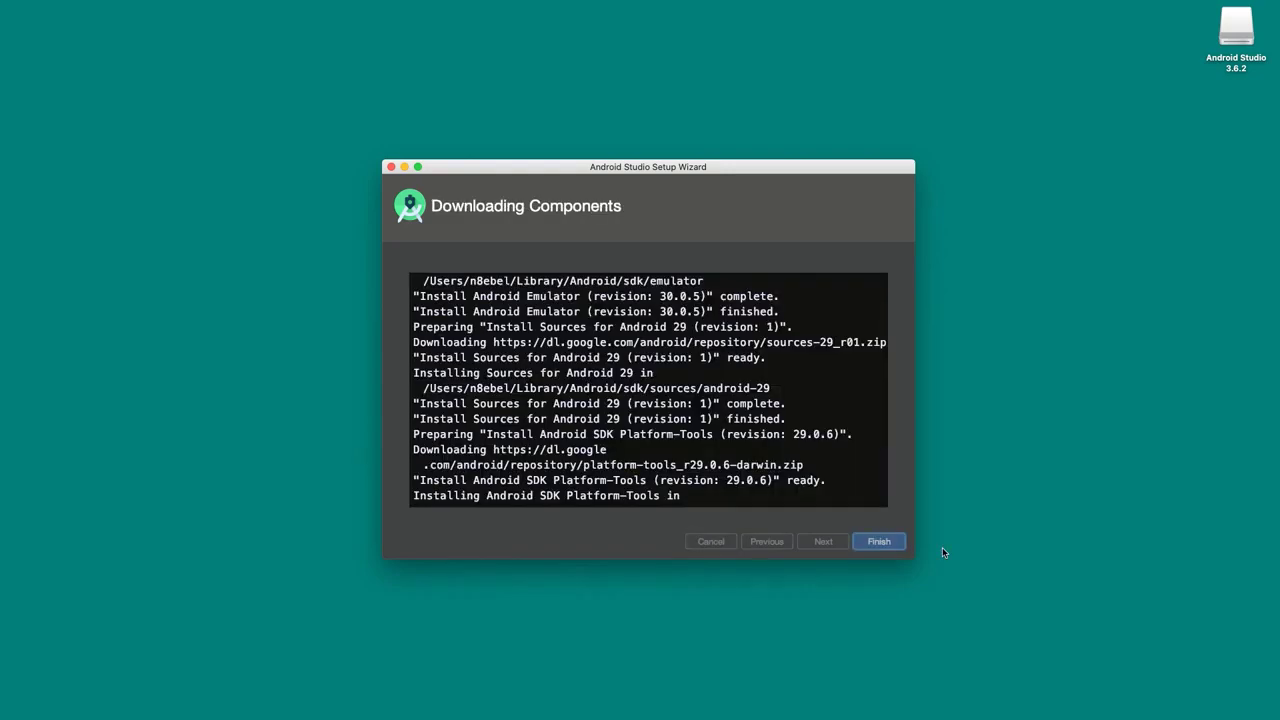
pyautogui.click(886, 546)
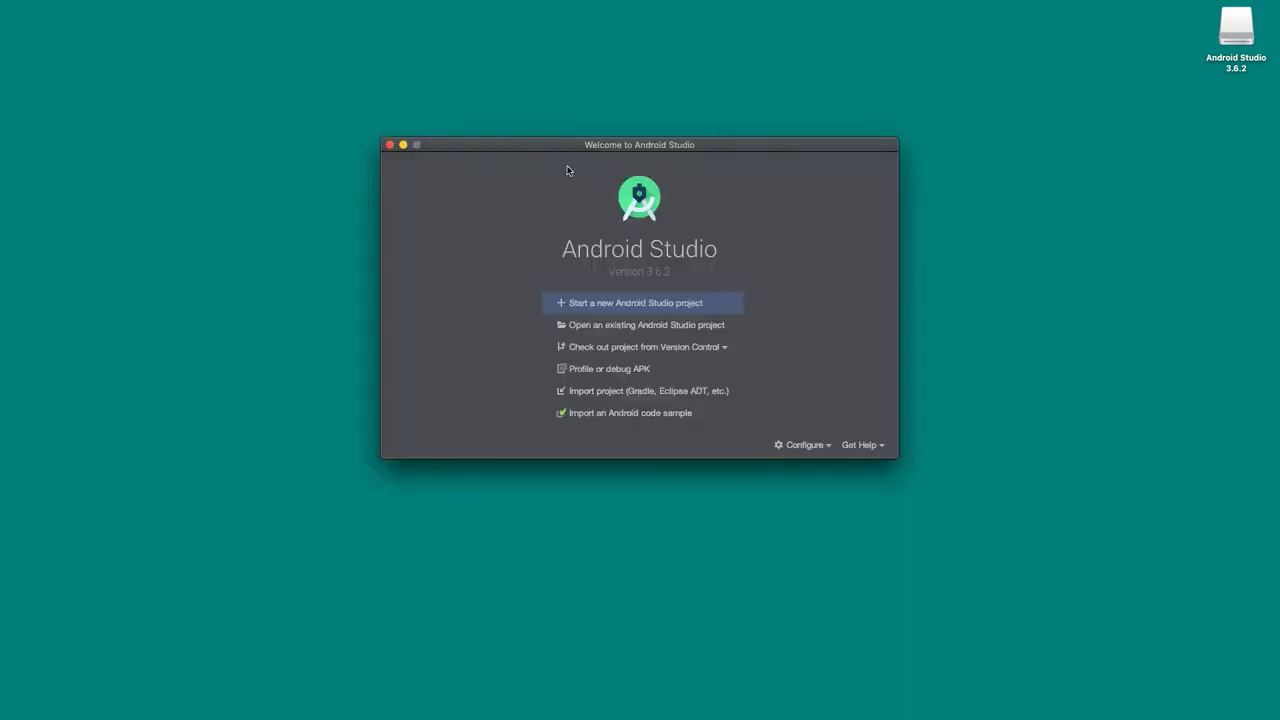
# Open Configure > SDK Manager, check the installed Android 10.0 (Q) platform, then view SDK Tools
pyautogui.moveTo(610, 142); pyautogui.dragTo(644, 166)
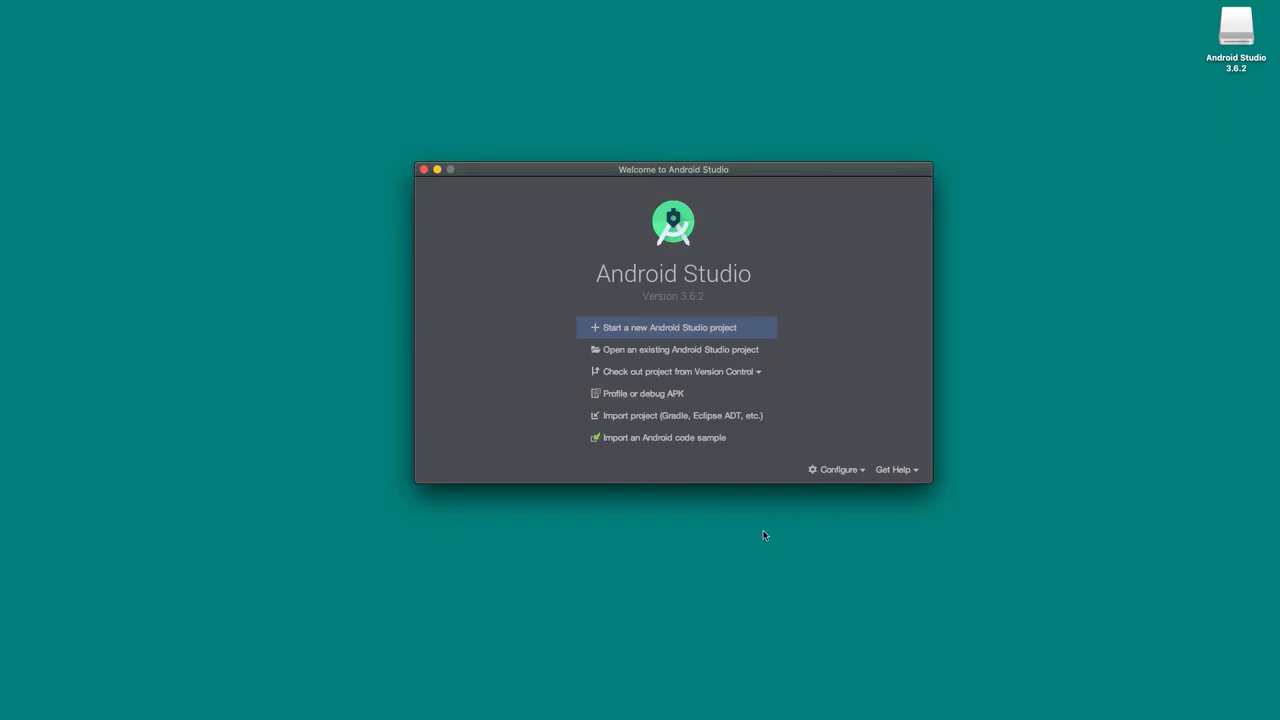
pyautogui.click(860, 472)
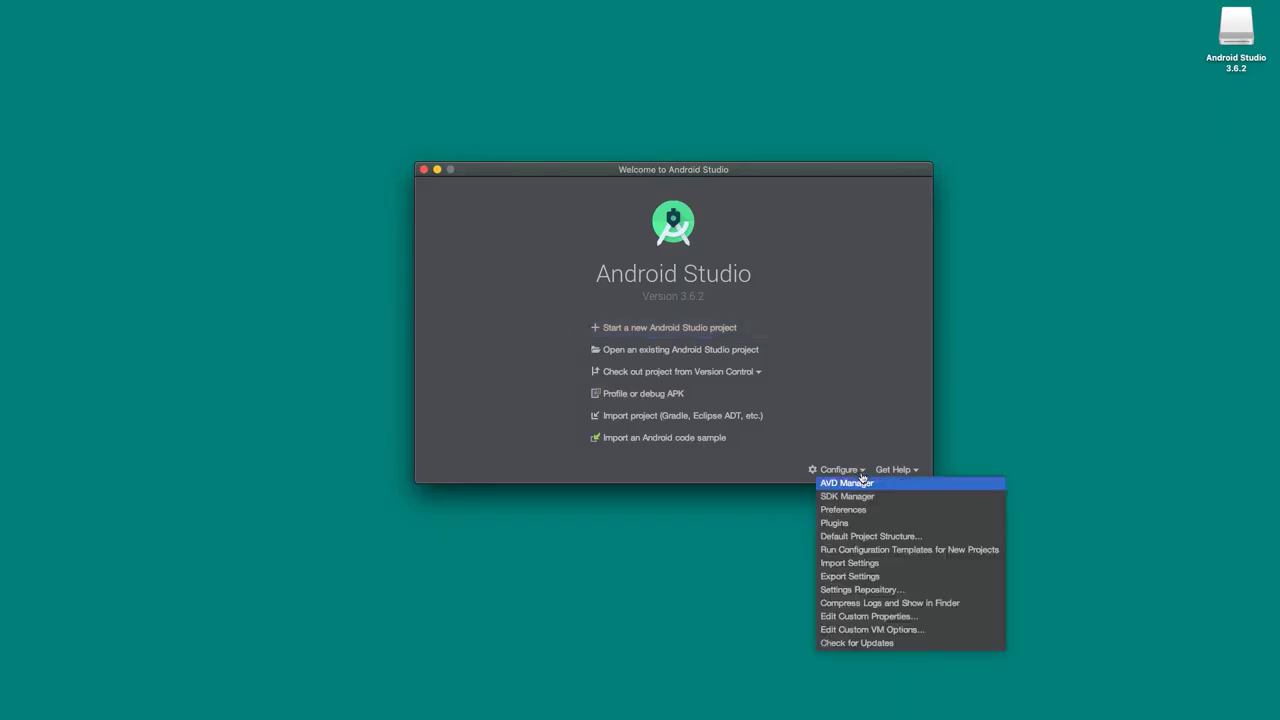
pyautogui.click(866, 494)
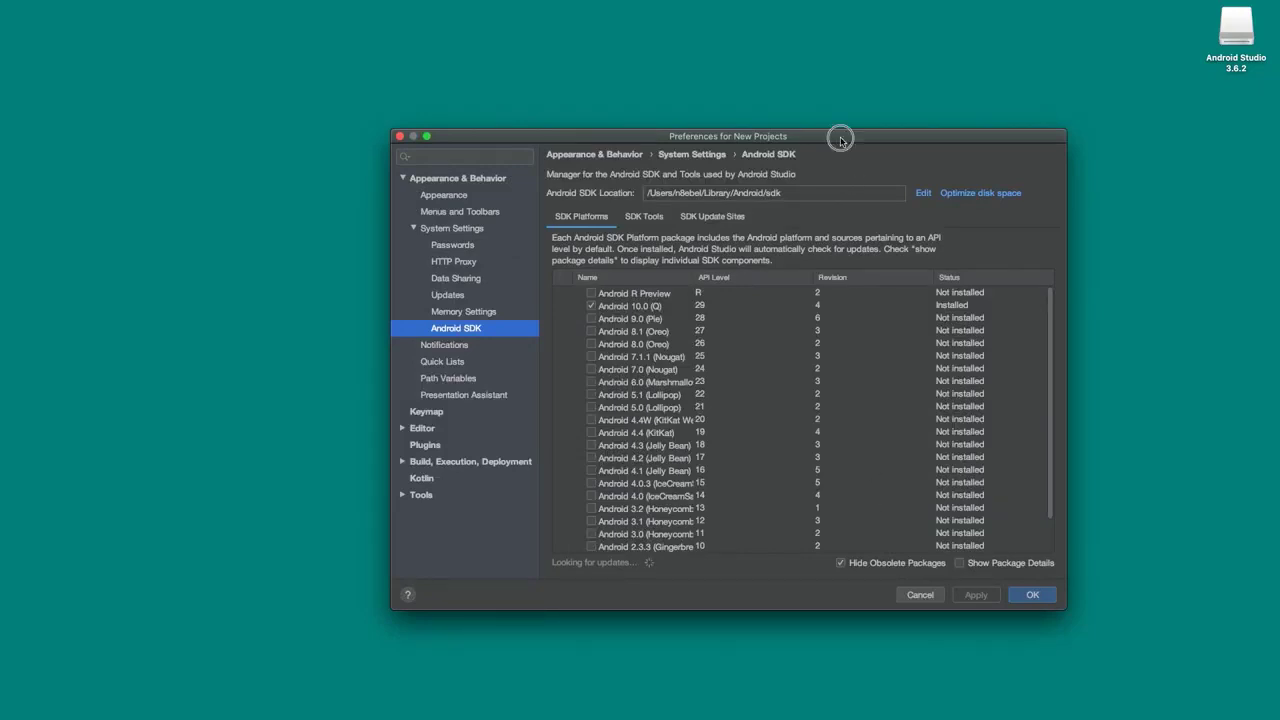
pyautogui.moveTo(843, 135); pyautogui.dragTo(798, 91)
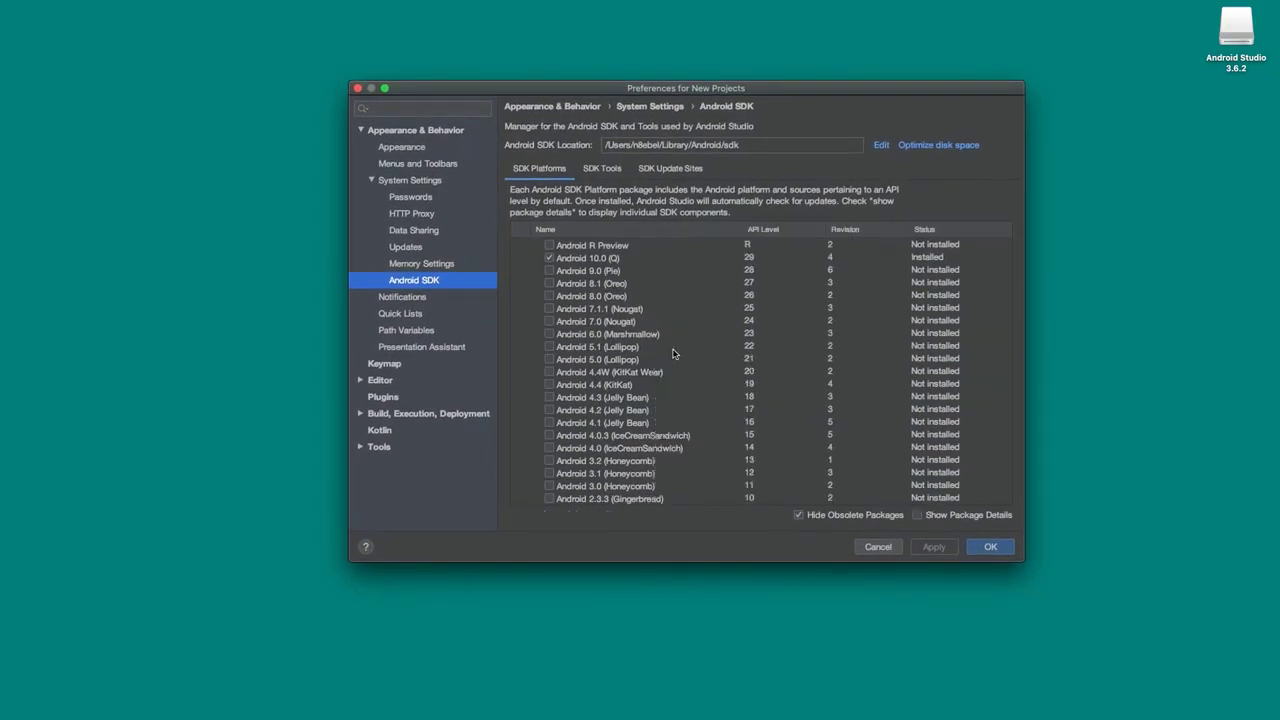
pyautogui.click(603, 258)
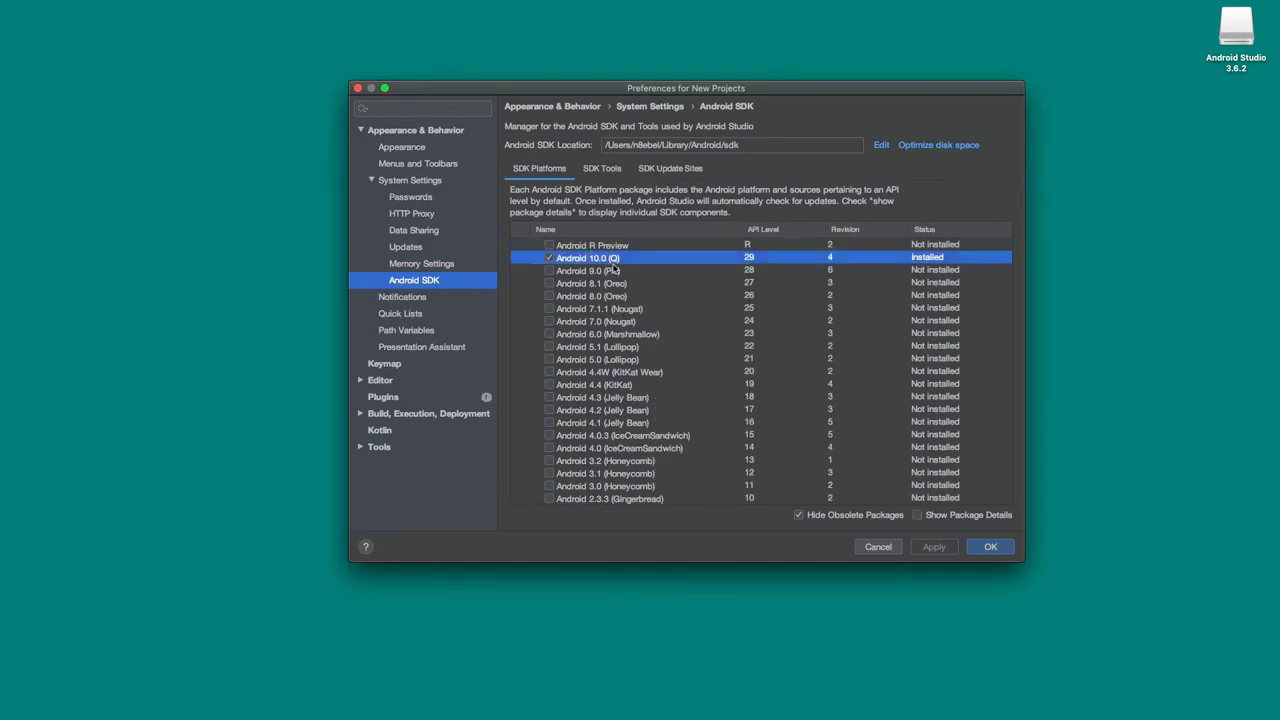
pyautogui.scroll(-3, 647, 275)
pyautogui.scroll(3, 647, 275)
pyautogui.click(603, 168)
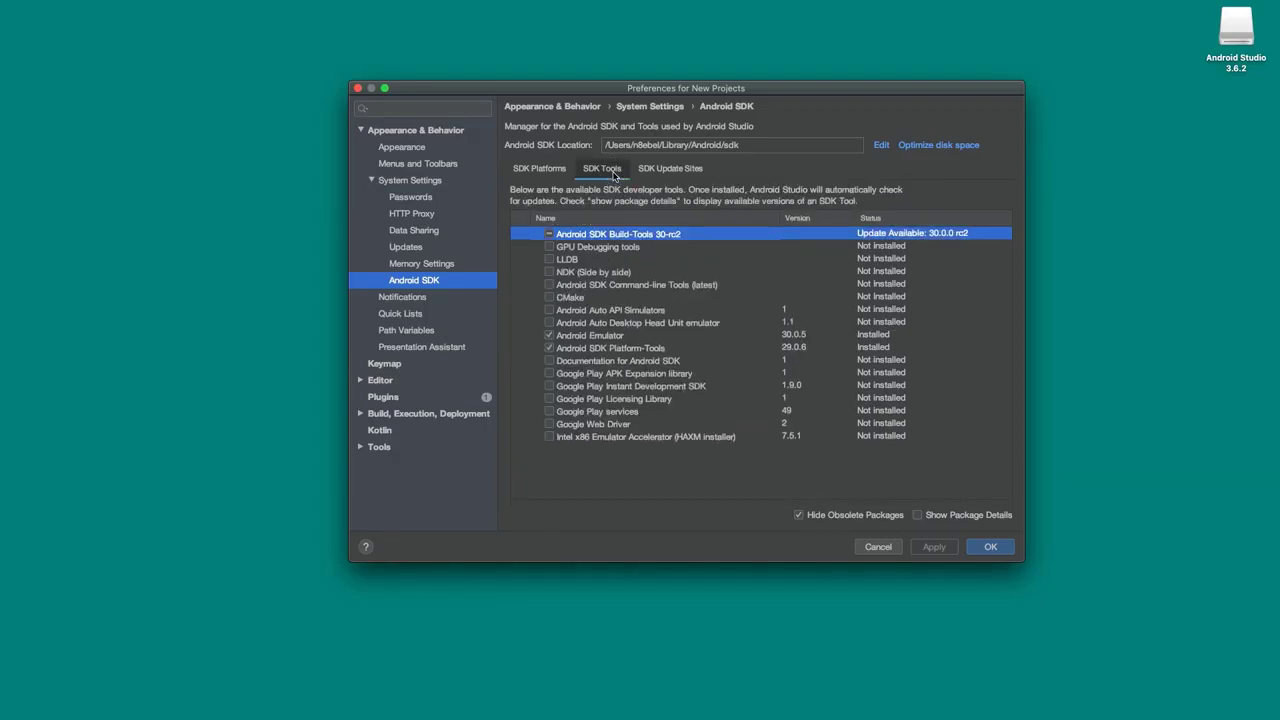
# Check Build-Tools 30-rc2, Intel x86 Emulator Accelerator (HAXM installer) and Documentation for Android SDK
pyautogui.click(548, 235)
pyautogui.click(548, 235)
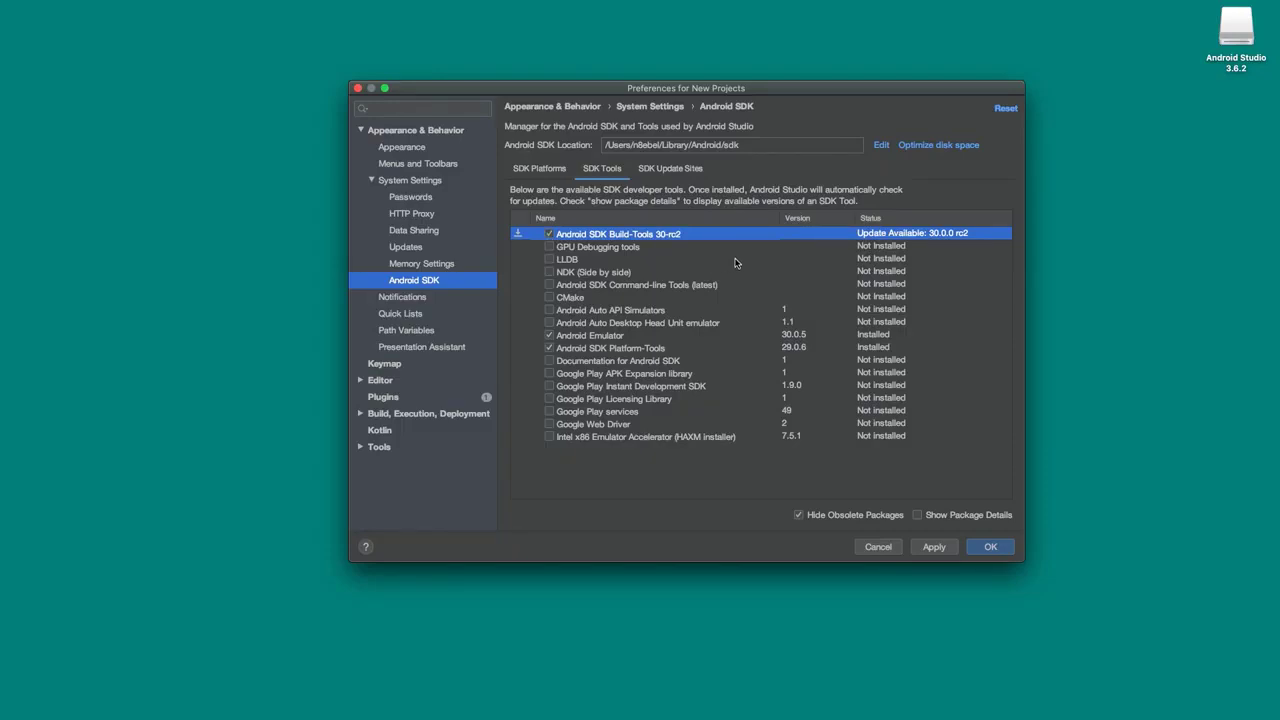
pyautogui.click(624, 336)
pyautogui.click(681, 348)
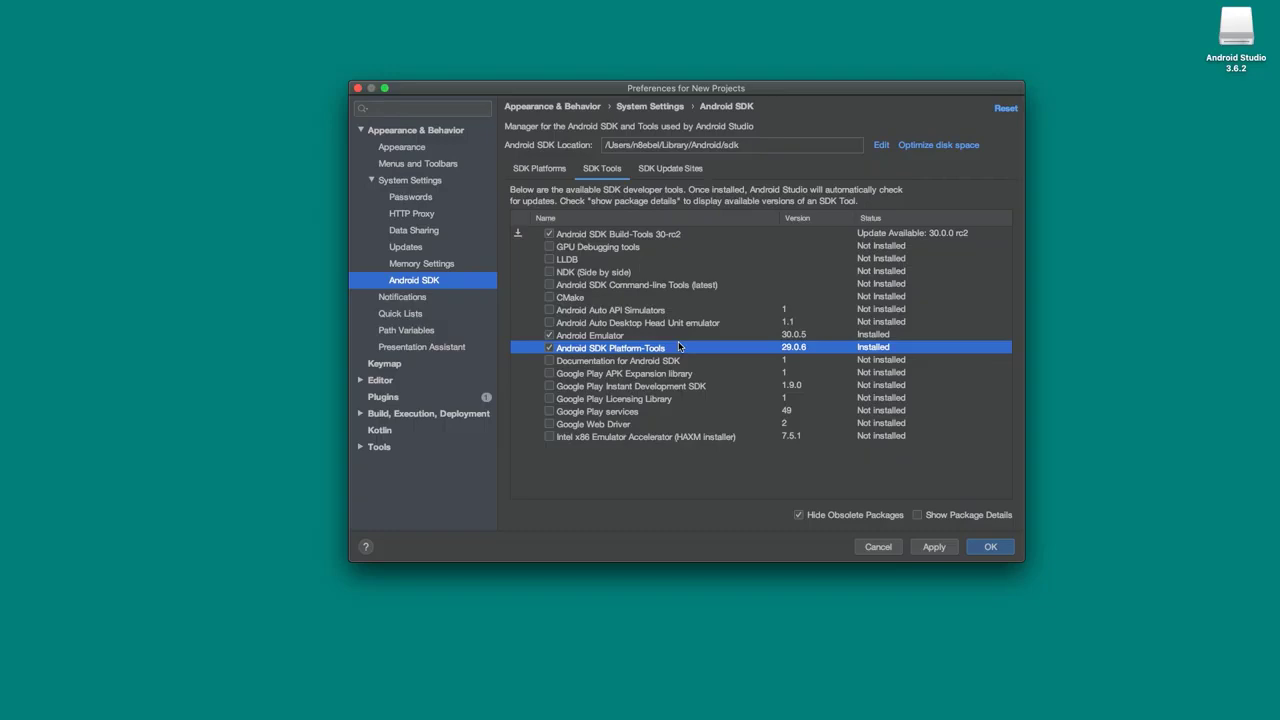
pyautogui.click(608, 437)
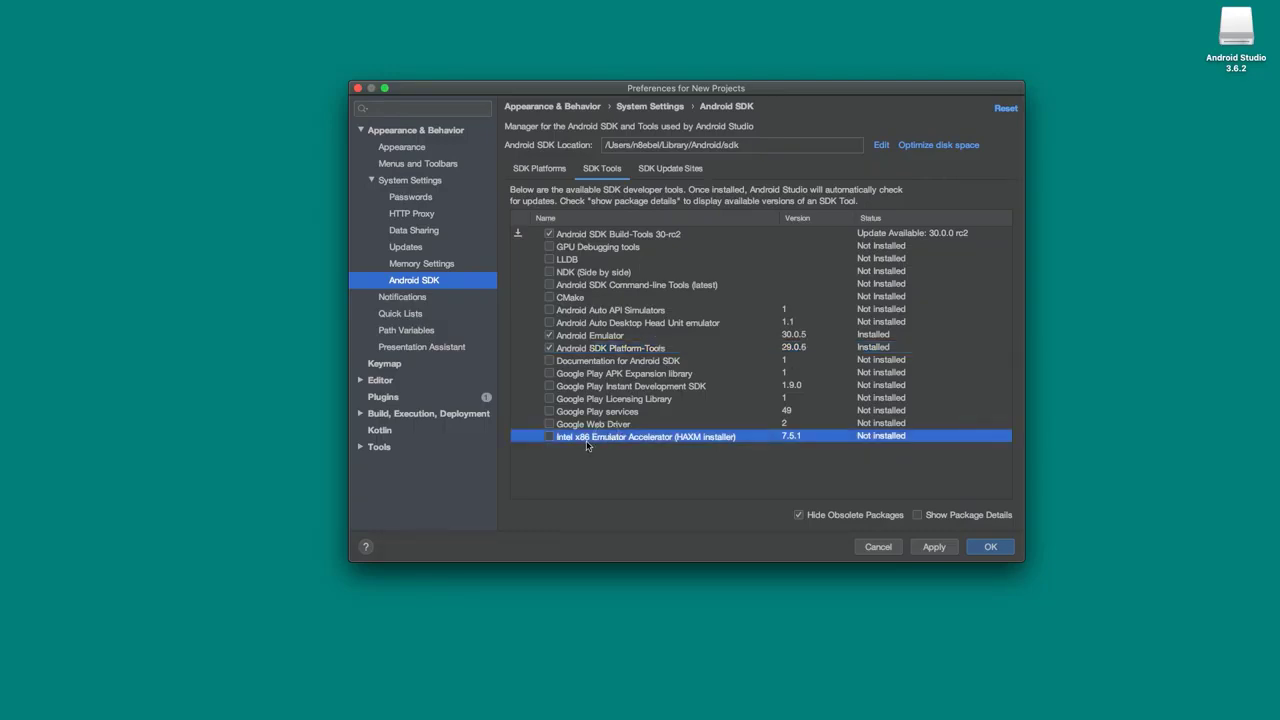
pyautogui.click(549, 437)
pyautogui.click(548, 364)
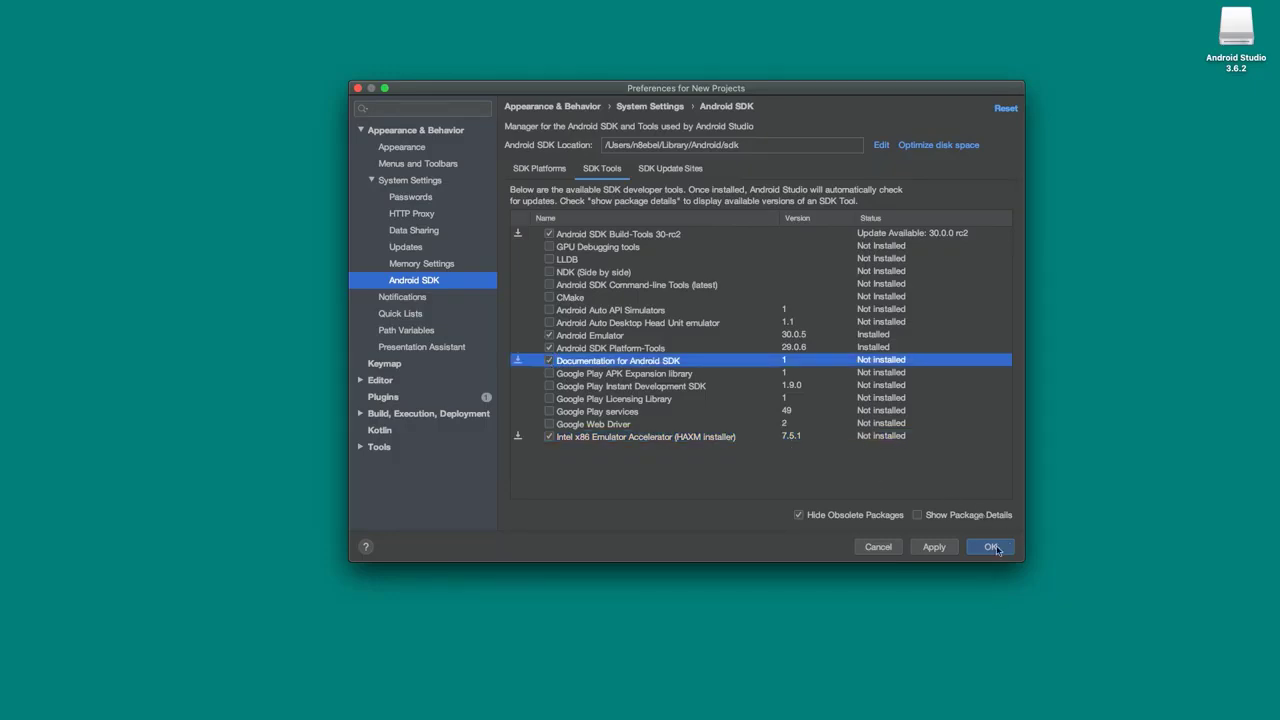
# Apply the three SDK tool changes and accept the Android SDK, Intel HAXM and preview licenses
pyautogui.click(950, 548)
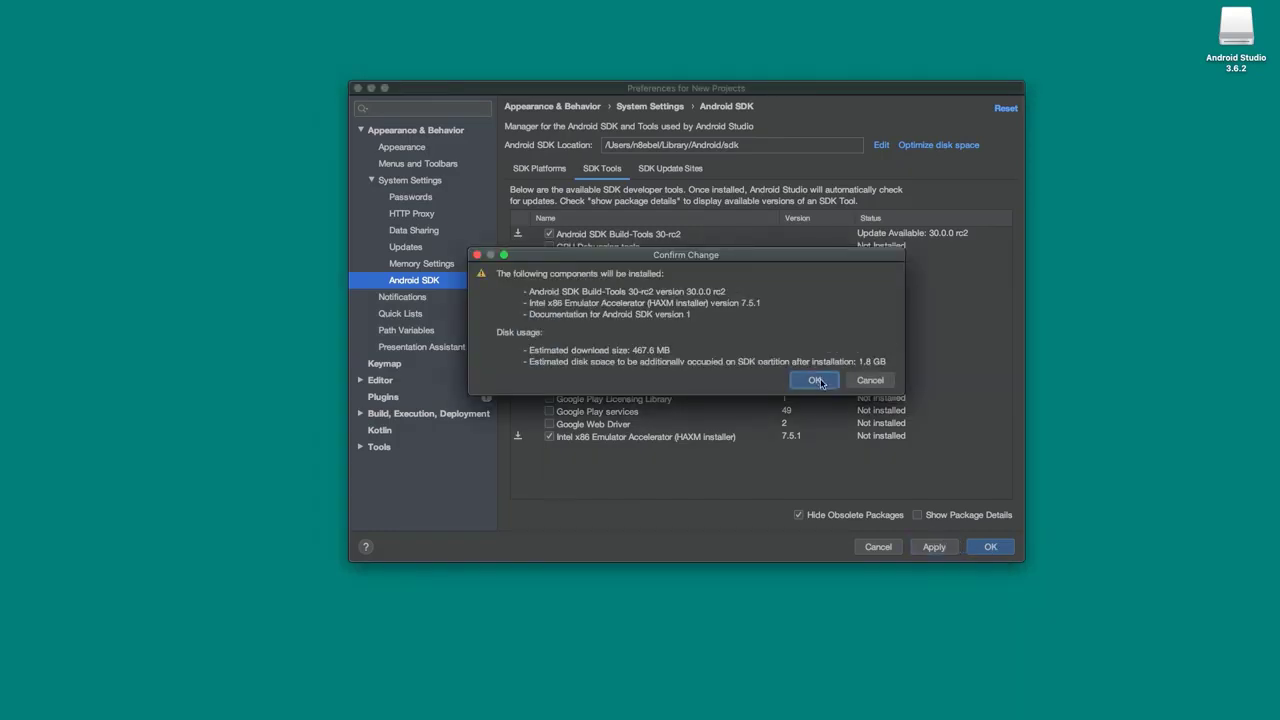
pyautogui.click(822, 383)
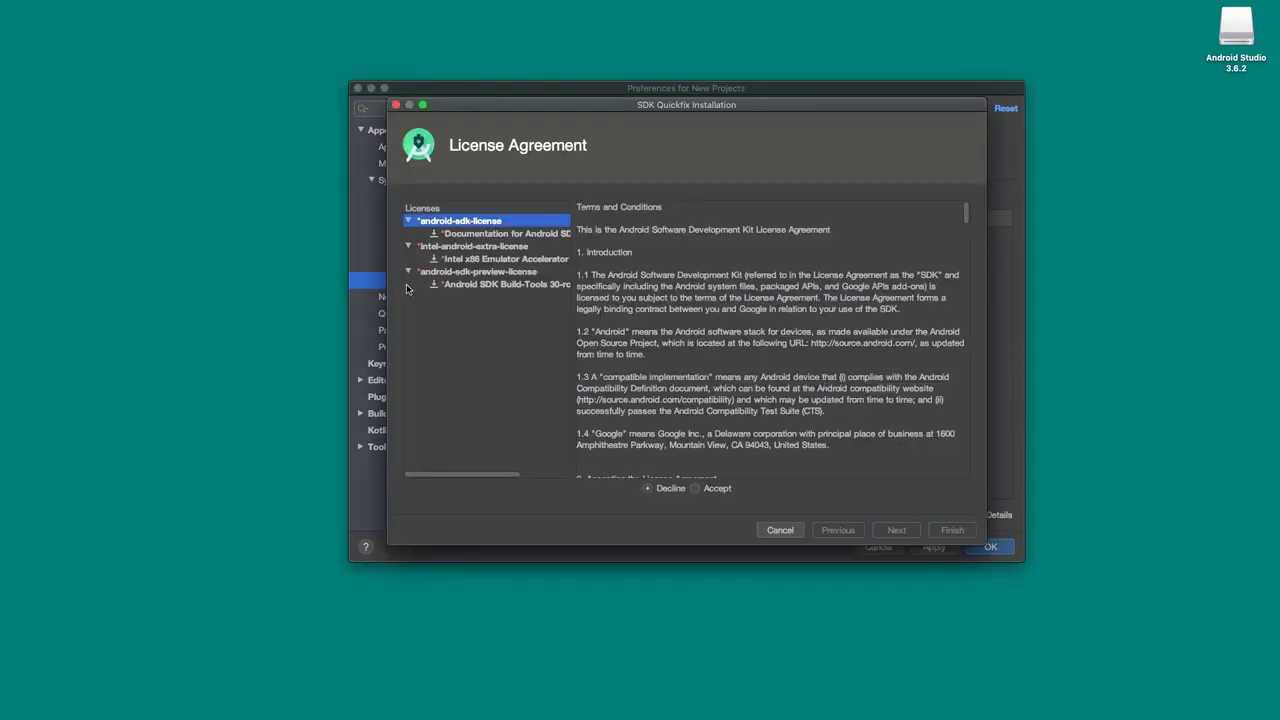
pyautogui.click(697, 488)
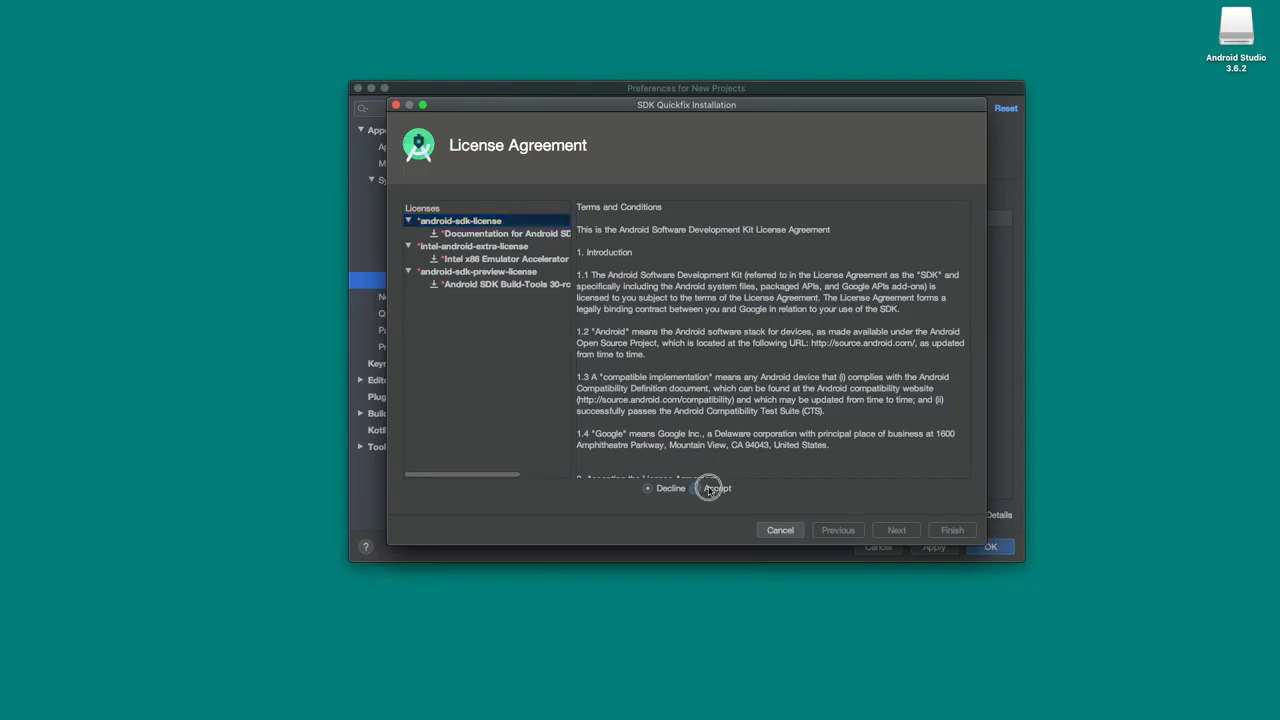
pyautogui.click(500, 246)
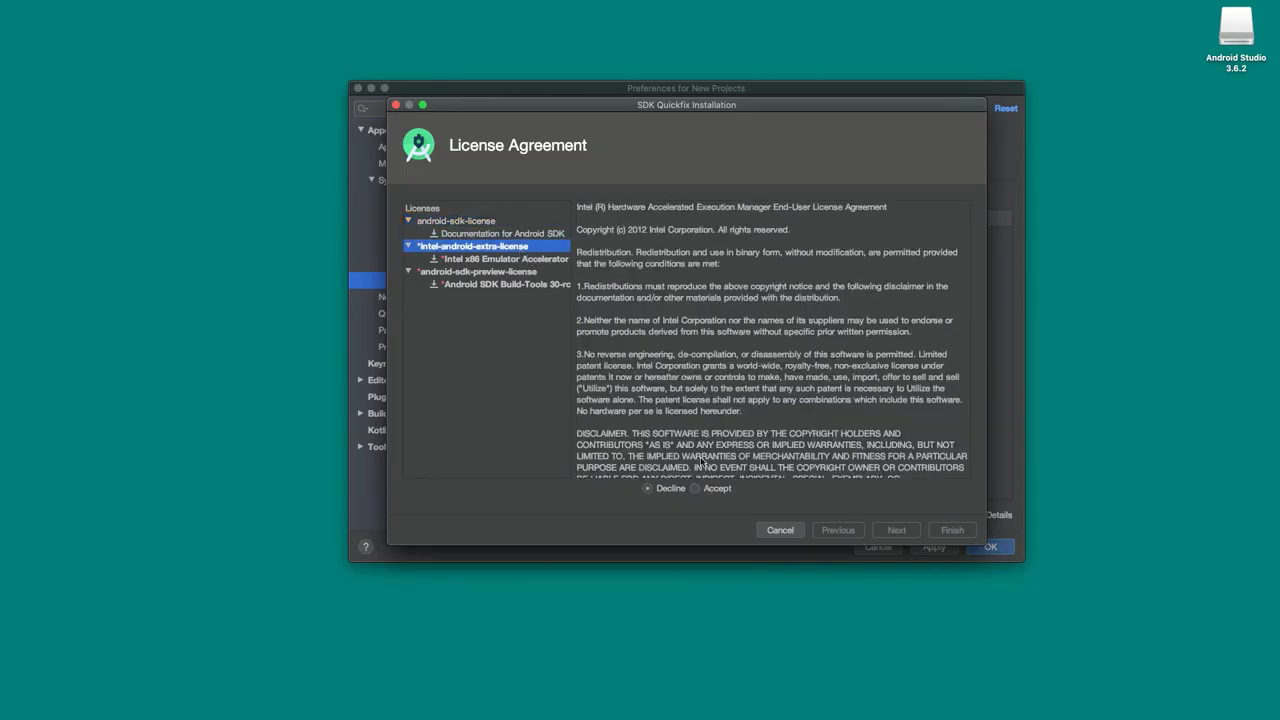
pyautogui.click(725, 489)
pyautogui.click(548, 286)
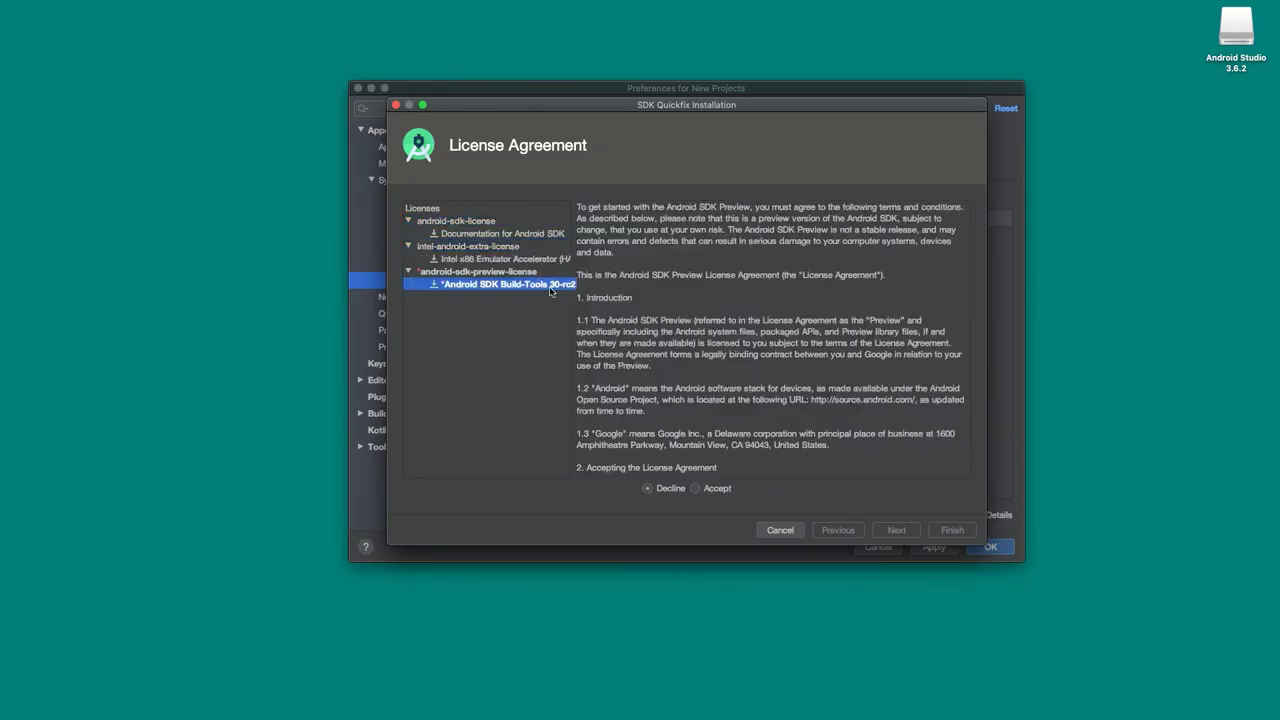
pyautogui.click(725, 490)
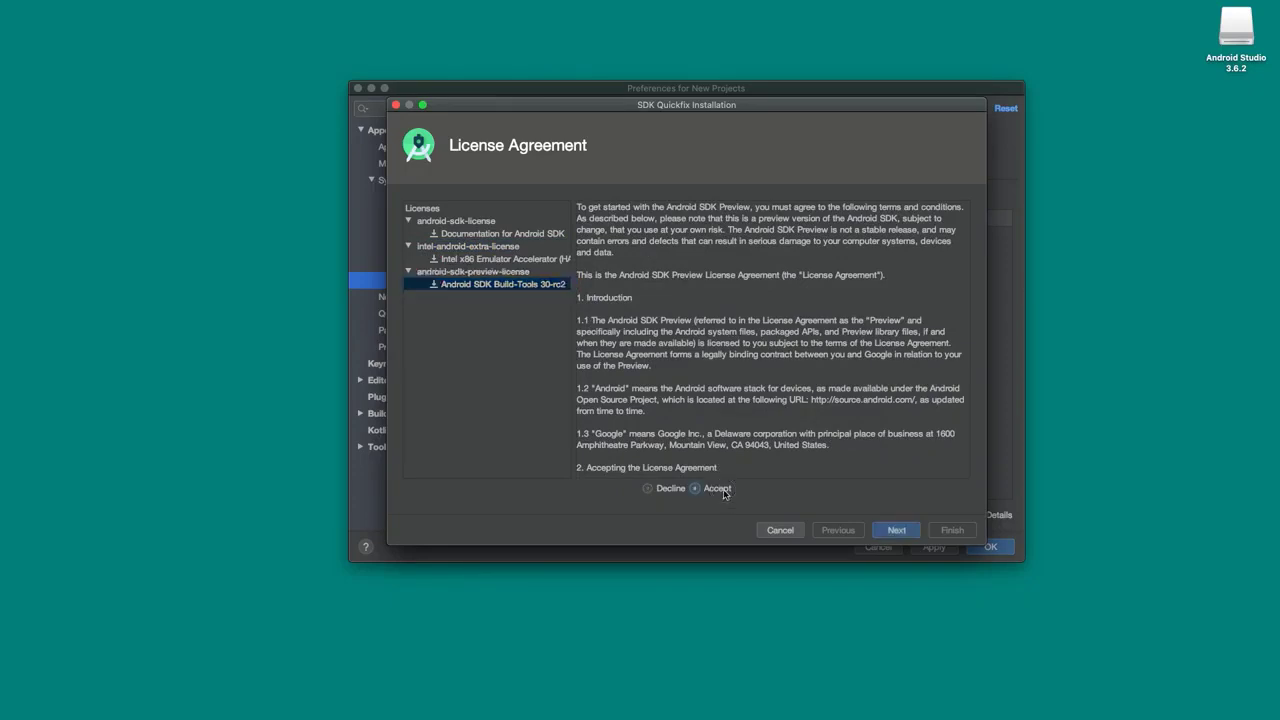
pyautogui.click(897, 530)
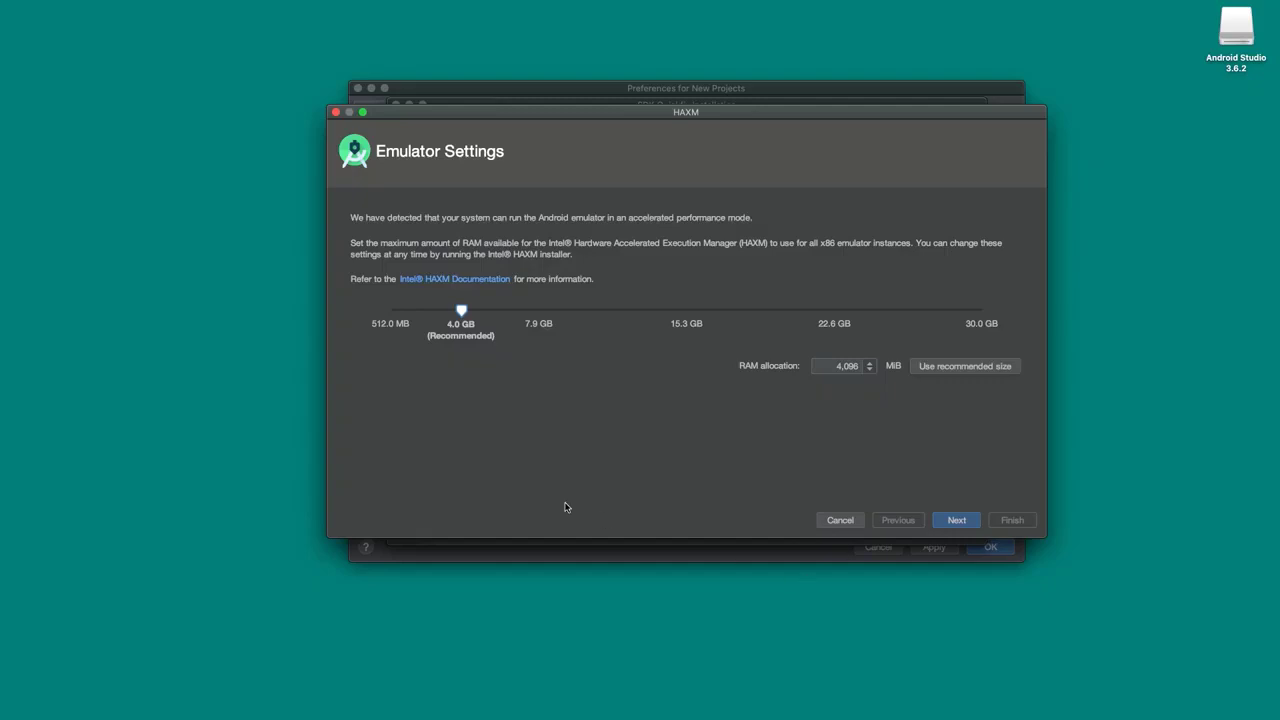
# Install HAXM with the recommended 4,096 MiB RAM, authorising with the system password
pyautogui.moveTo(461, 311); pyautogui.dragTo(540, 346)
pyautogui.click(965, 369)
pyautogui.click(957, 520)
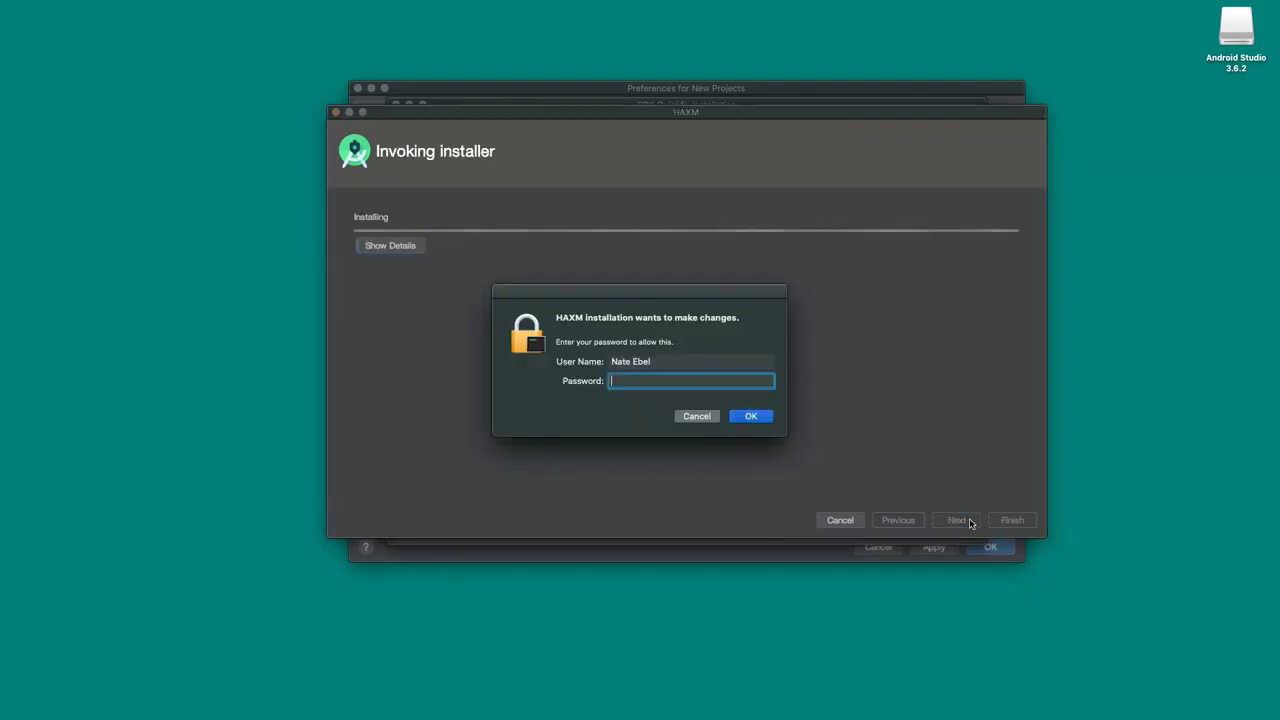
pyautogui.write('***')
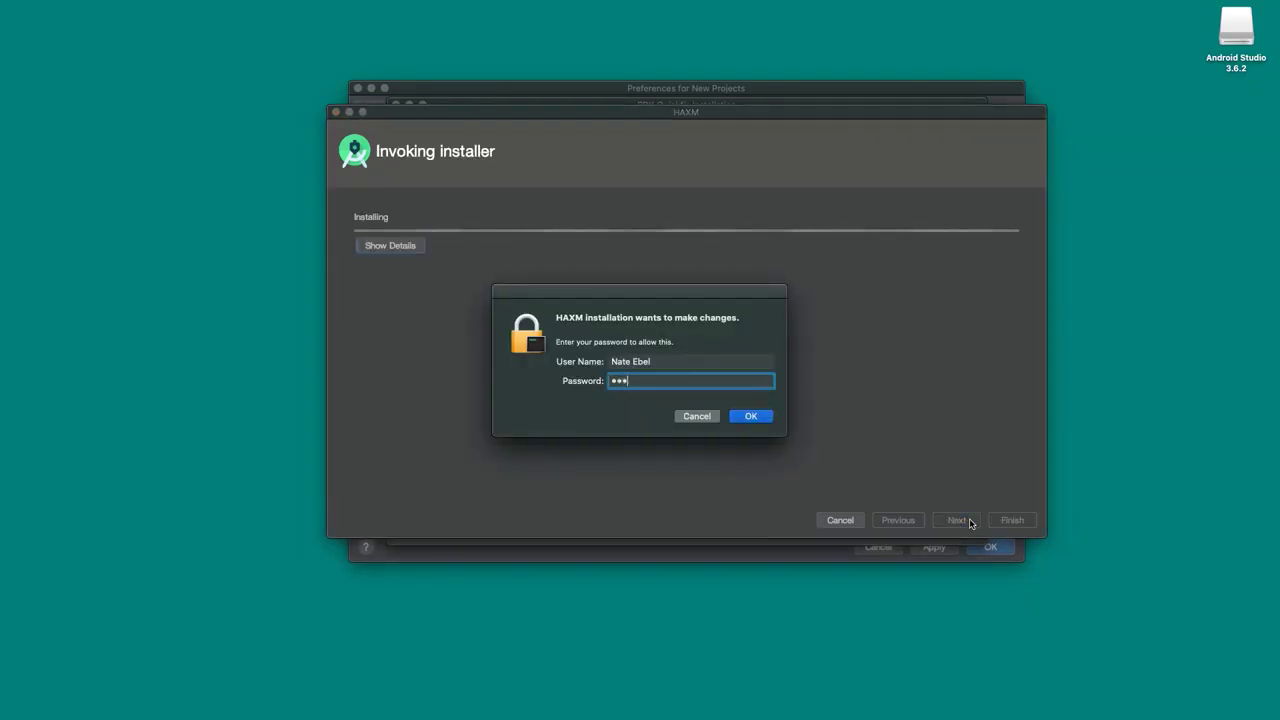
pyautogui.write('*********')
pyautogui.press('Return')
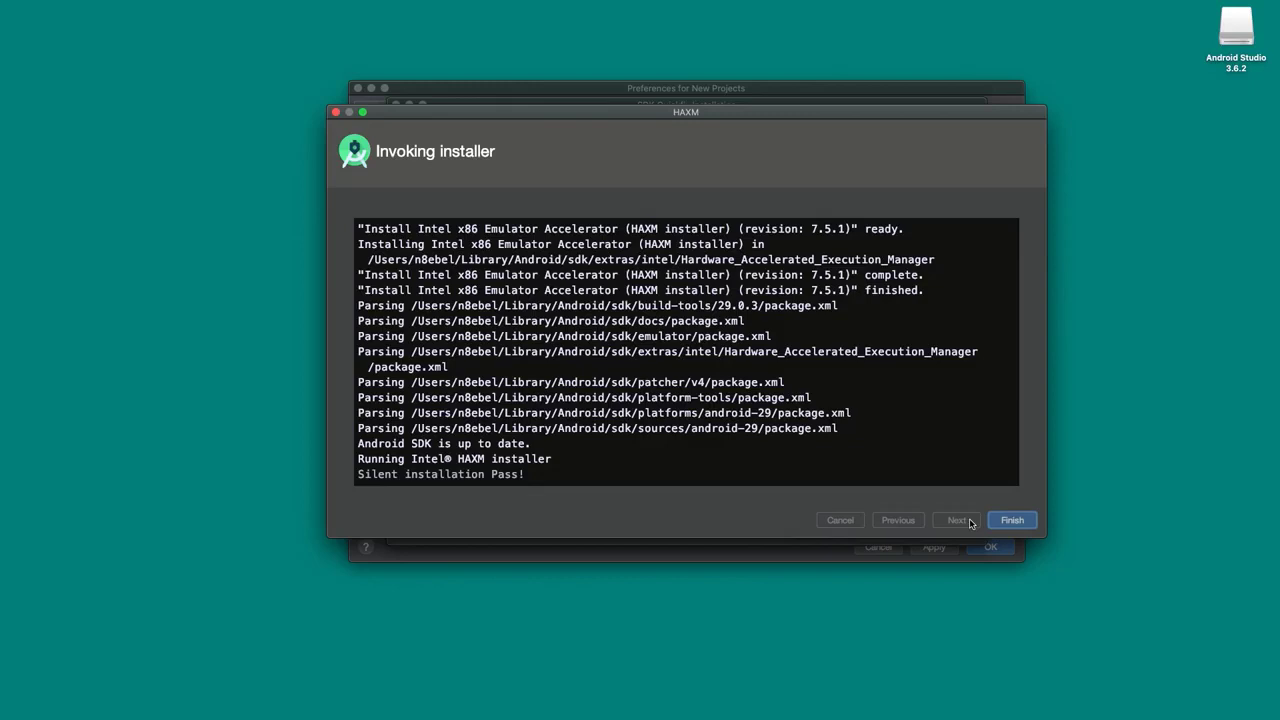
# Close the finished installers and SDK preferences, then start a new Android Studio project
pyautogui.click(1031, 522)
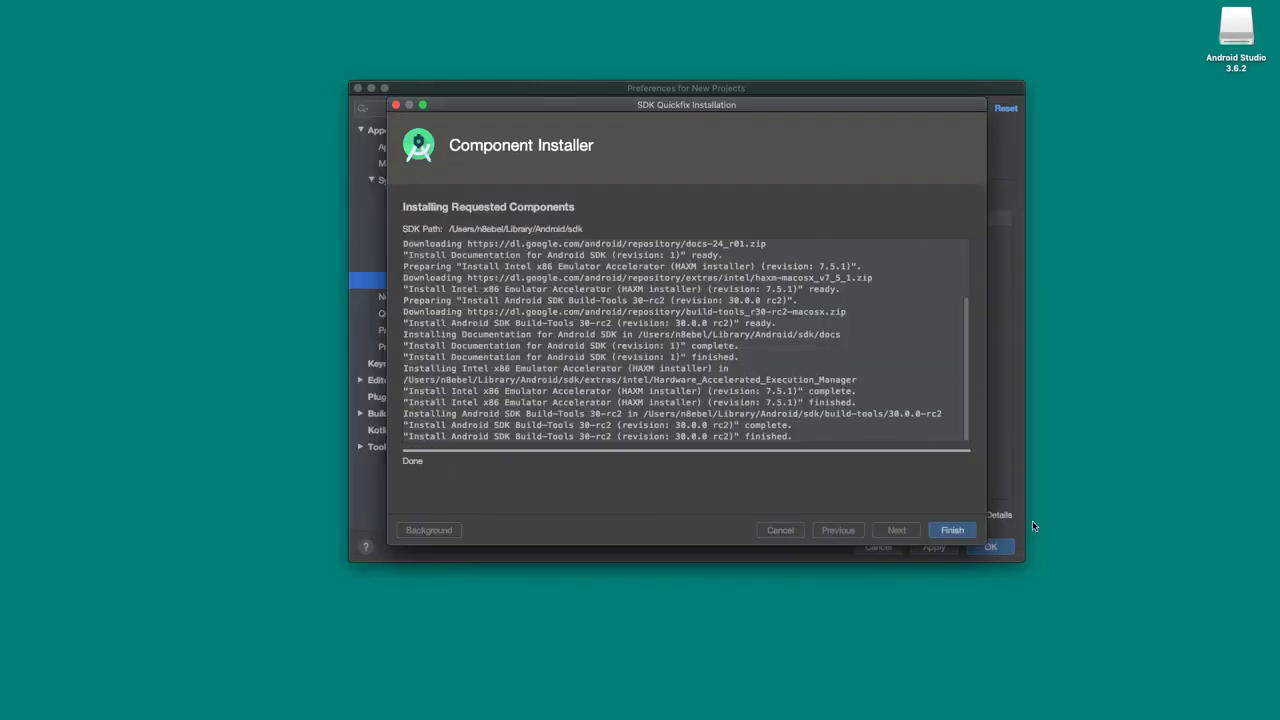
pyautogui.click(944, 529)
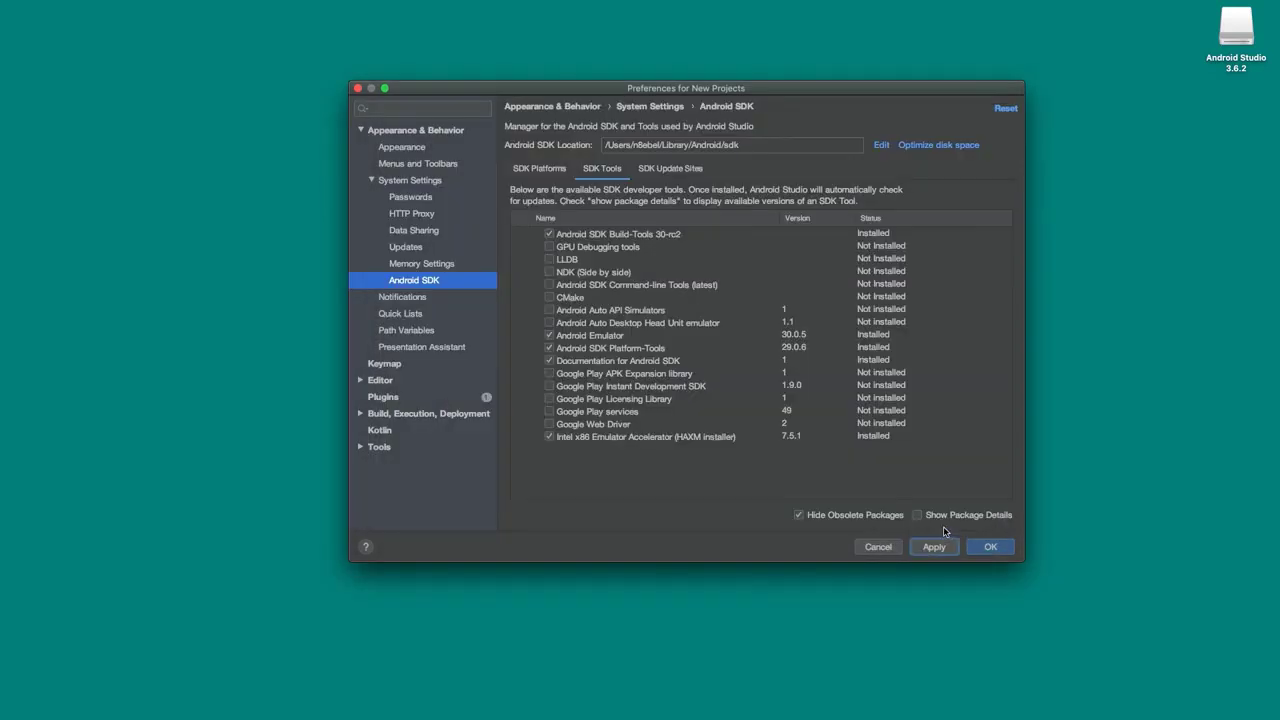
pyautogui.click(975, 545)
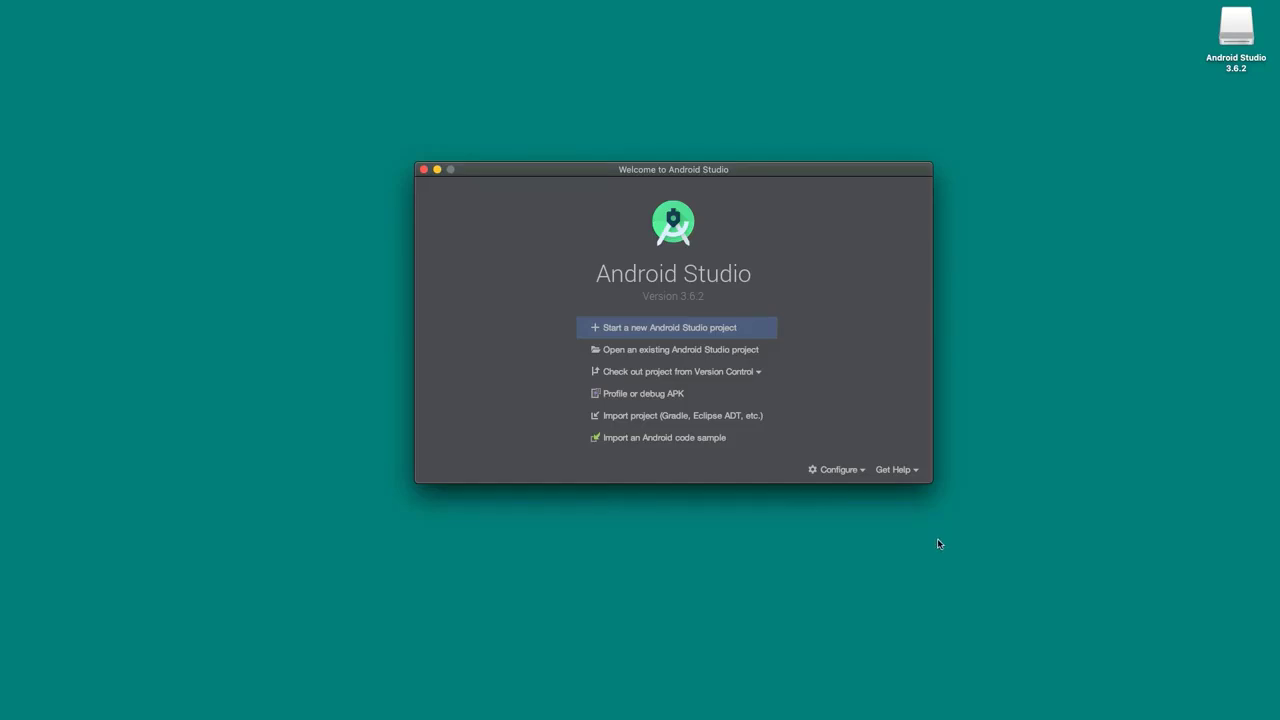
pyautogui.click(716, 334)
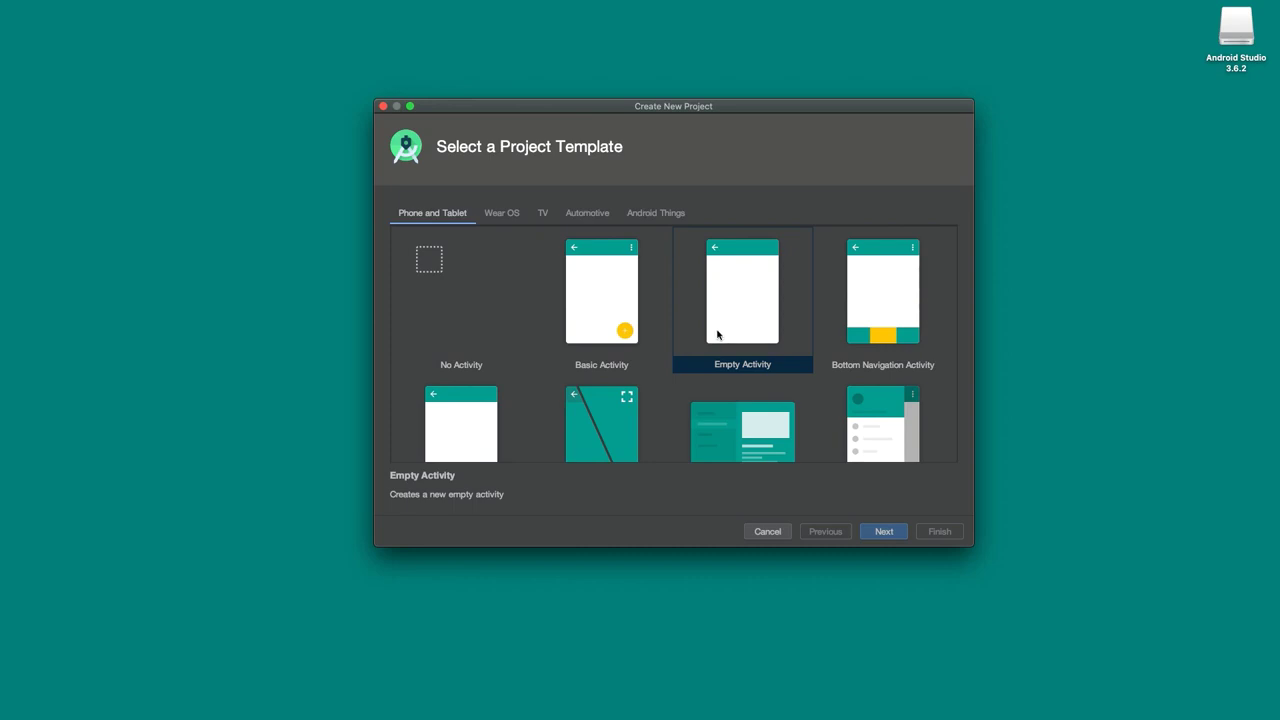
# Browse Wear OS, TV, Automotive and Android Things templates, then choose Phone and Tablet Empty Activity
pyautogui.scroll(-8, 719, 333)
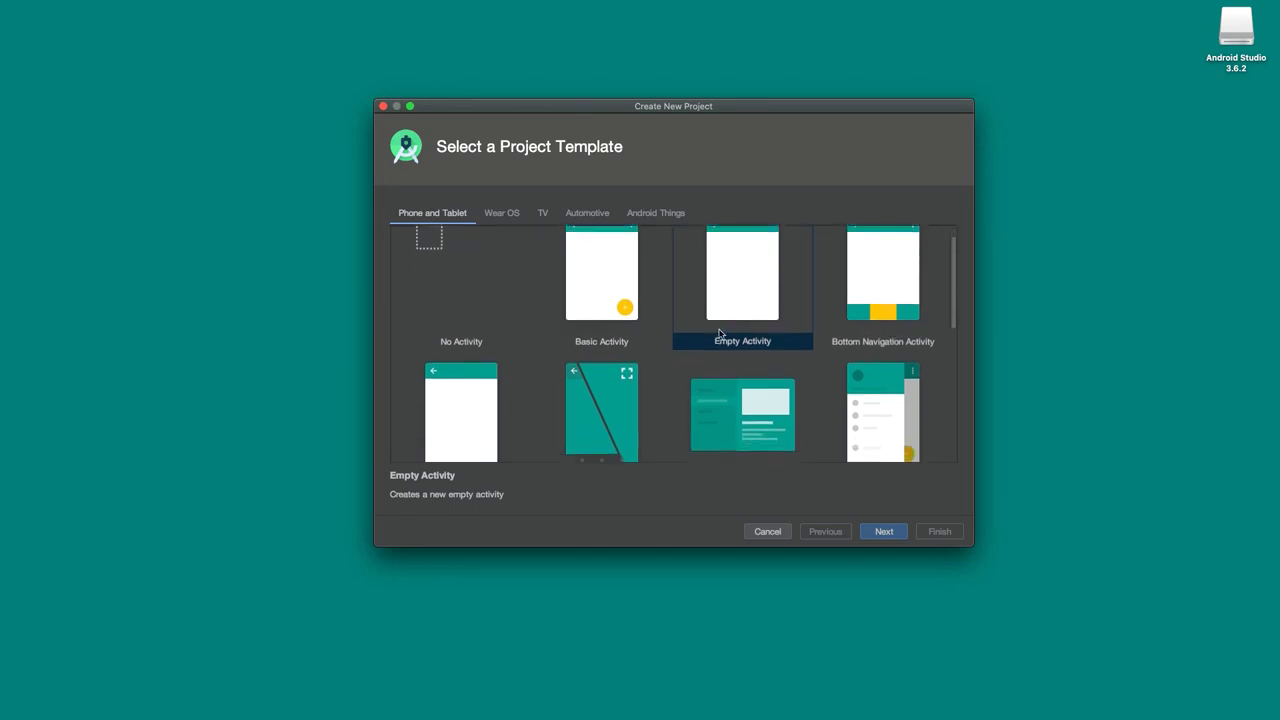
pyautogui.scroll(-3, 719, 333)
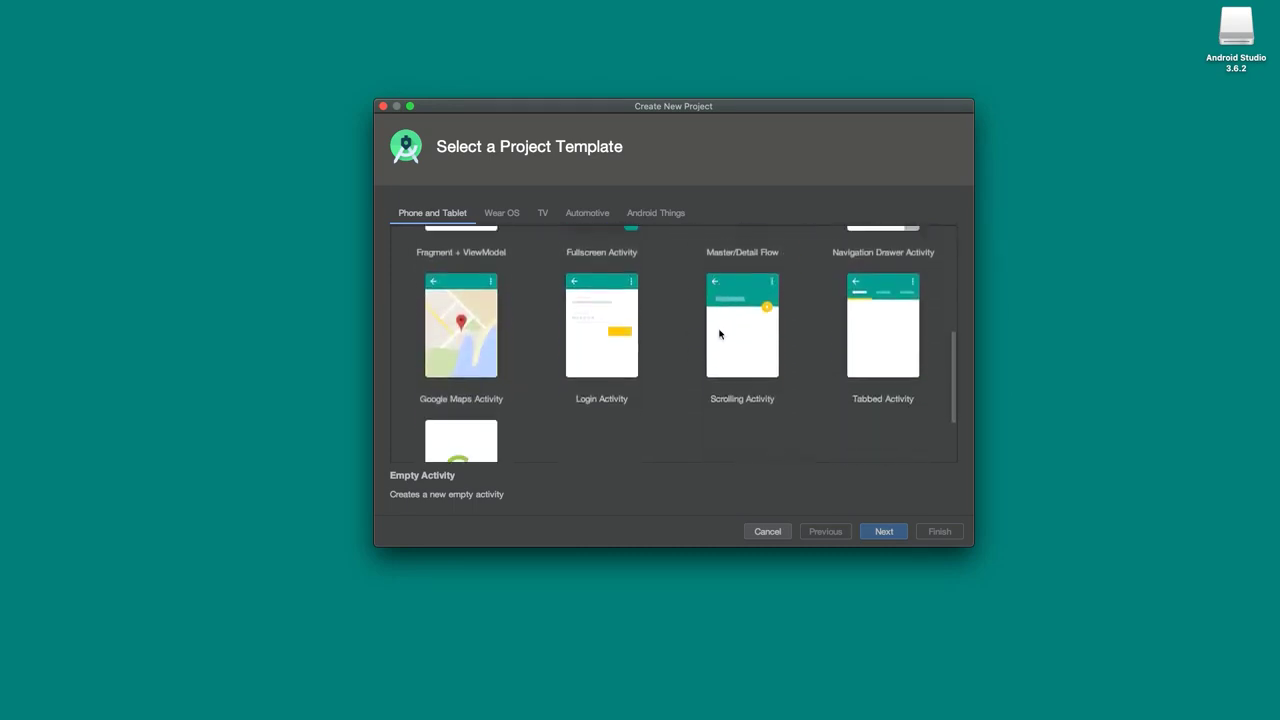
pyautogui.scroll(10, 719, 333)
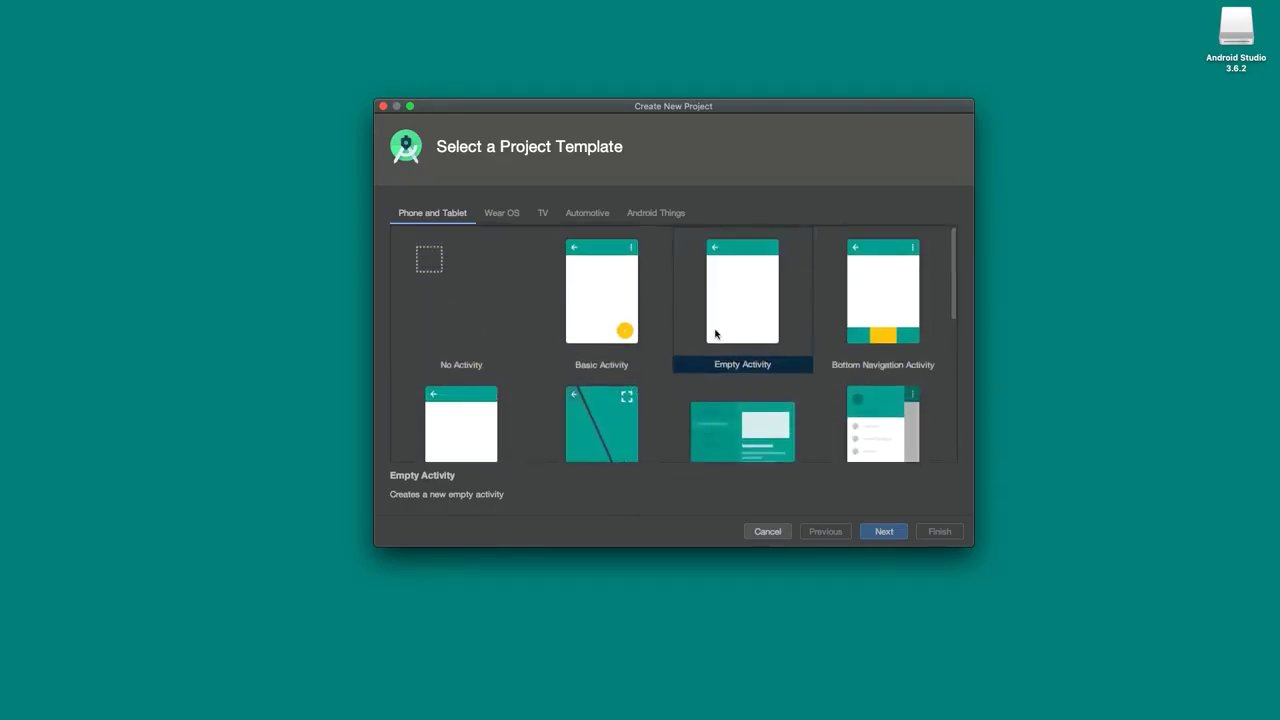
pyautogui.click(505, 218)
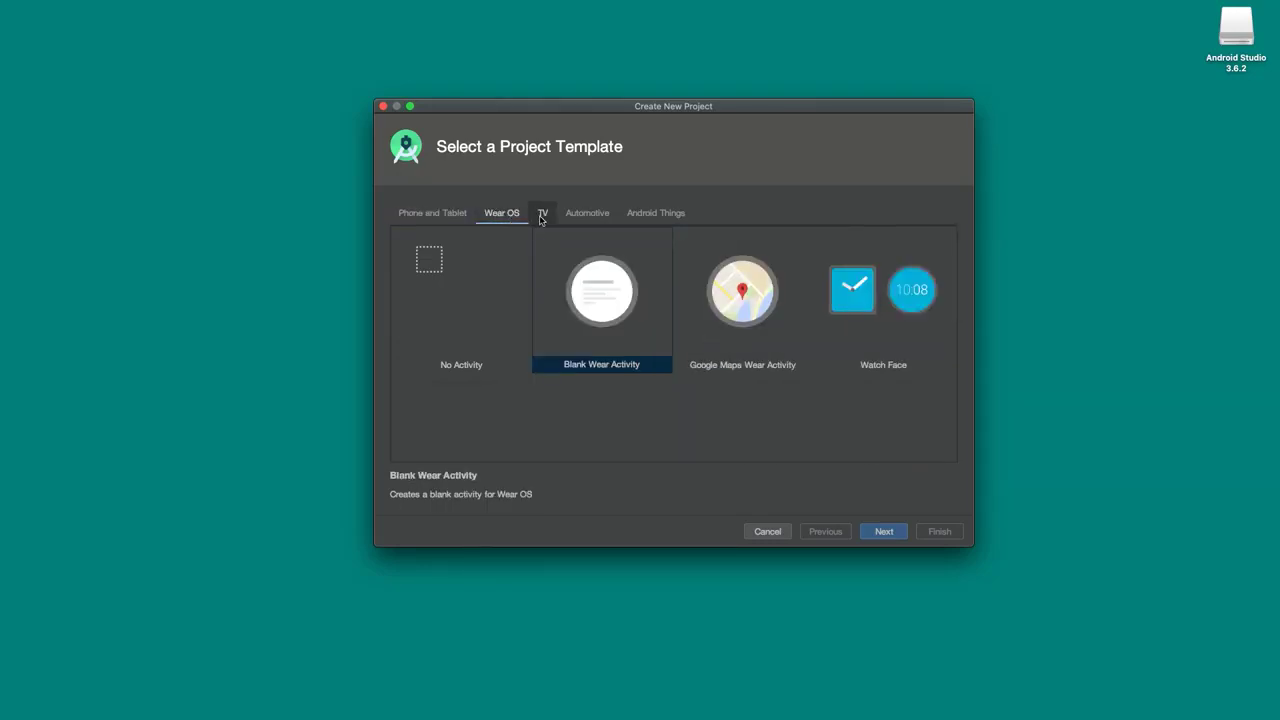
pyautogui.click(540, 219)
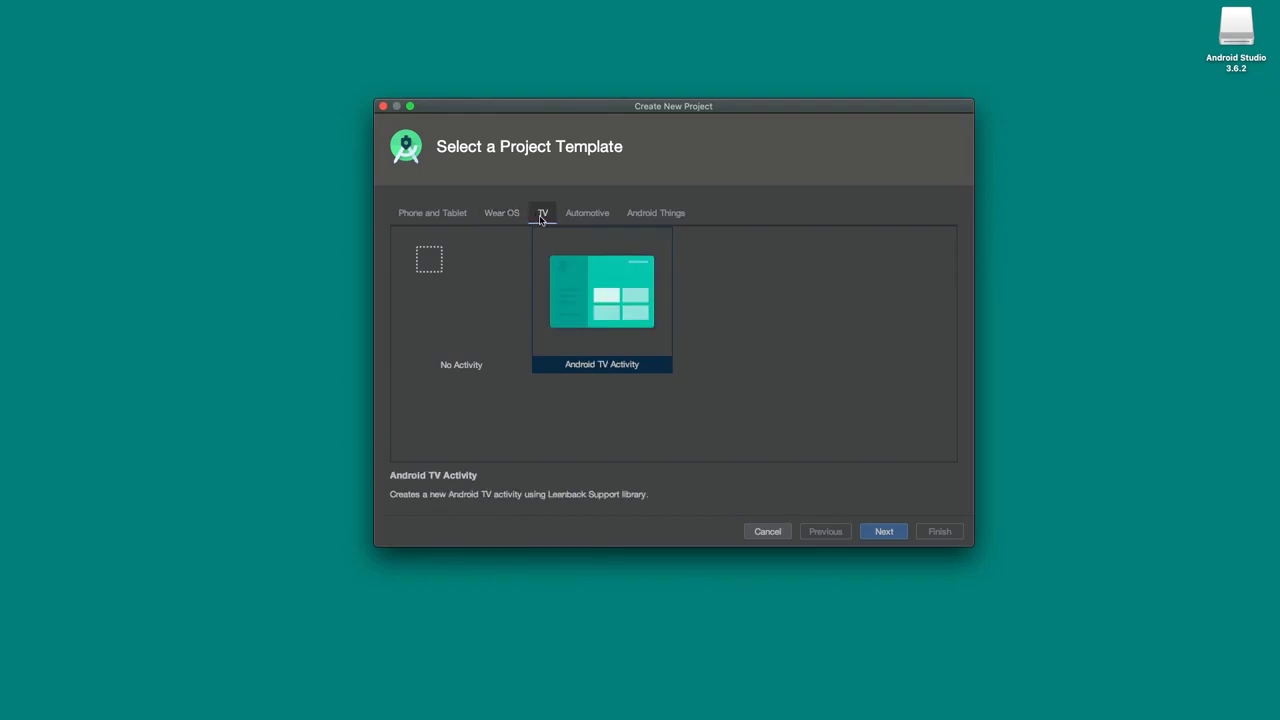
pyautogui.click(585, 214)
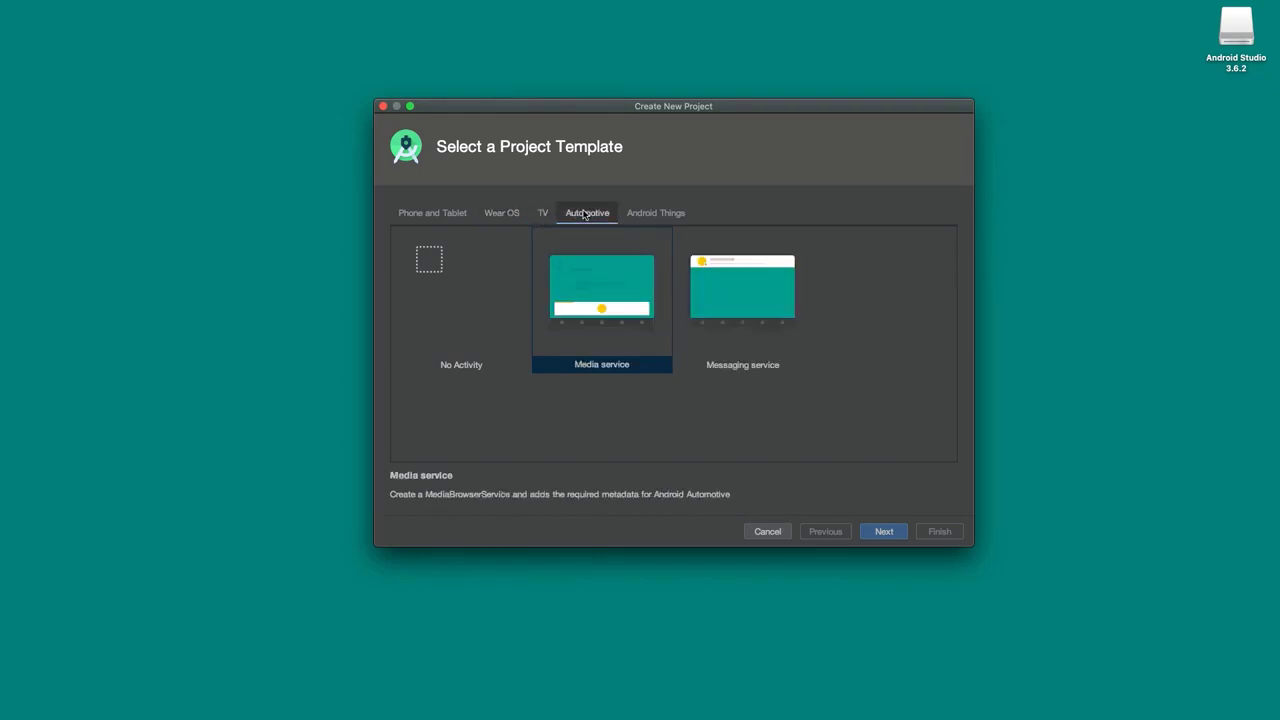
pyautogui.click(658, 215)
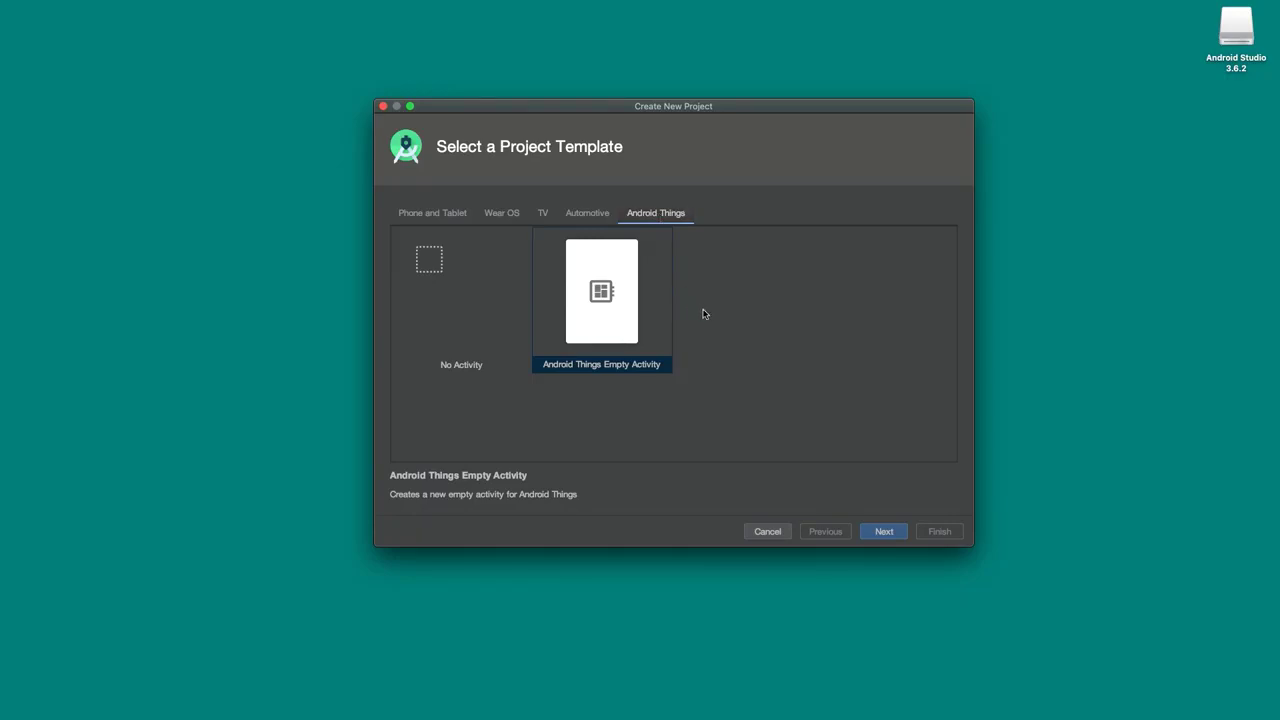
pyautogui.click(432, 213)
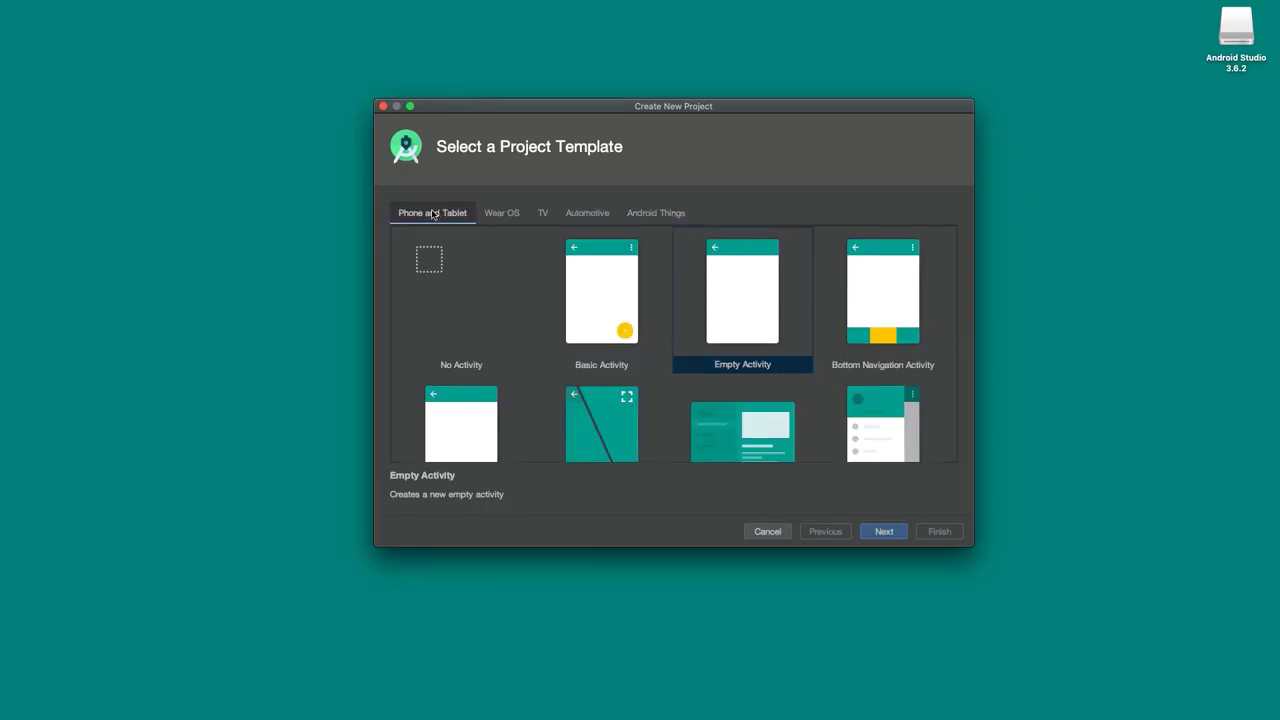
pyautogui.click(749, 286)
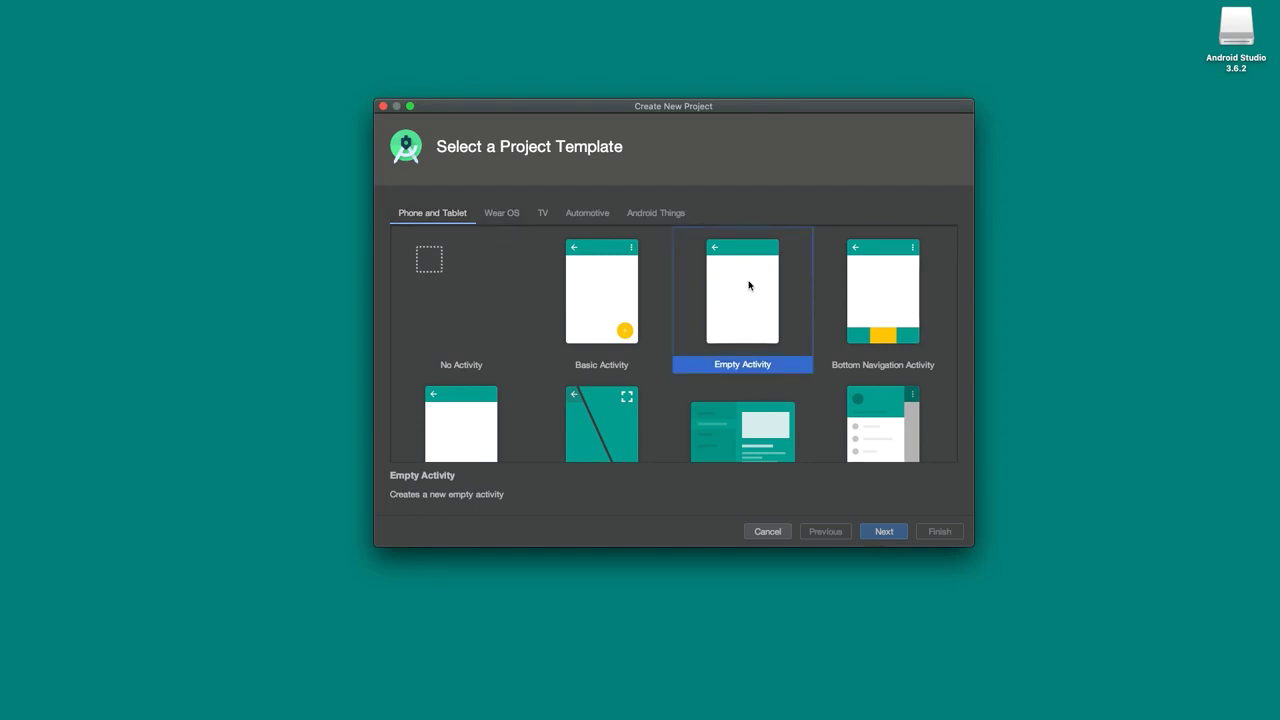
pyautogui.click(880, 531)
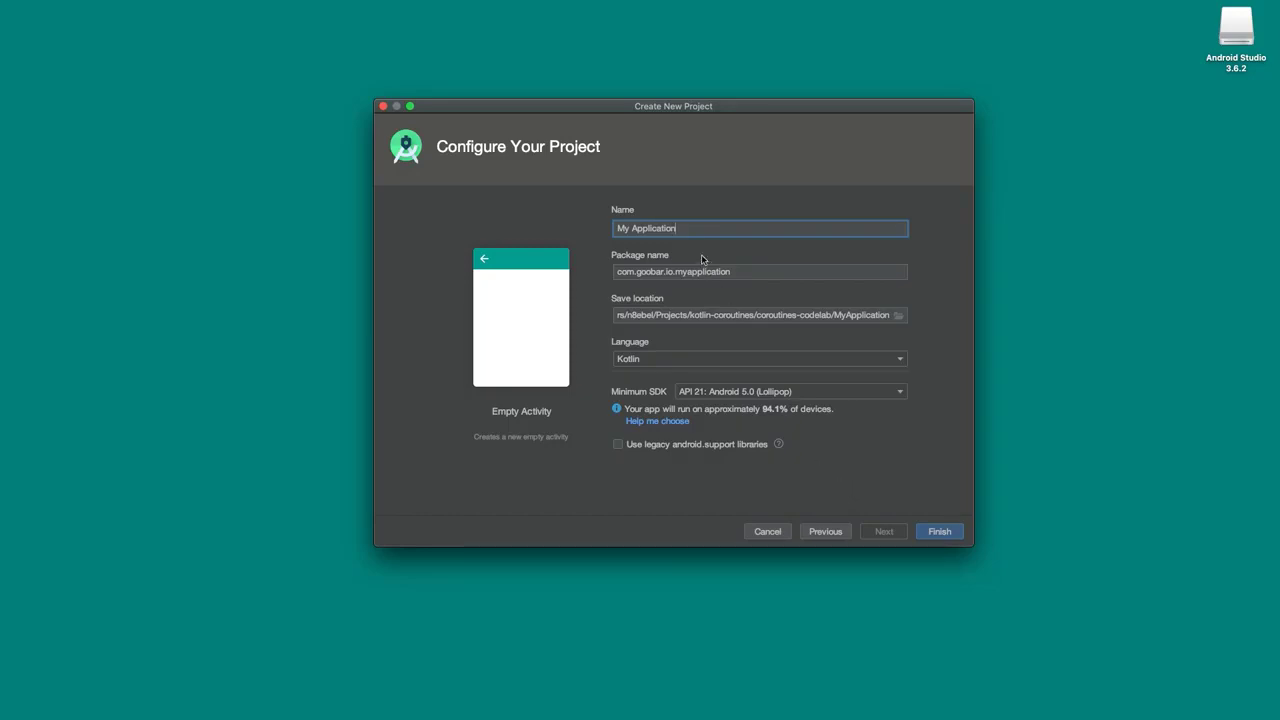
# Name the project 'AD 340' and change the package prefix so it reads com.goobar.io.ad340
pyautogui.tripleClick(674, 228)
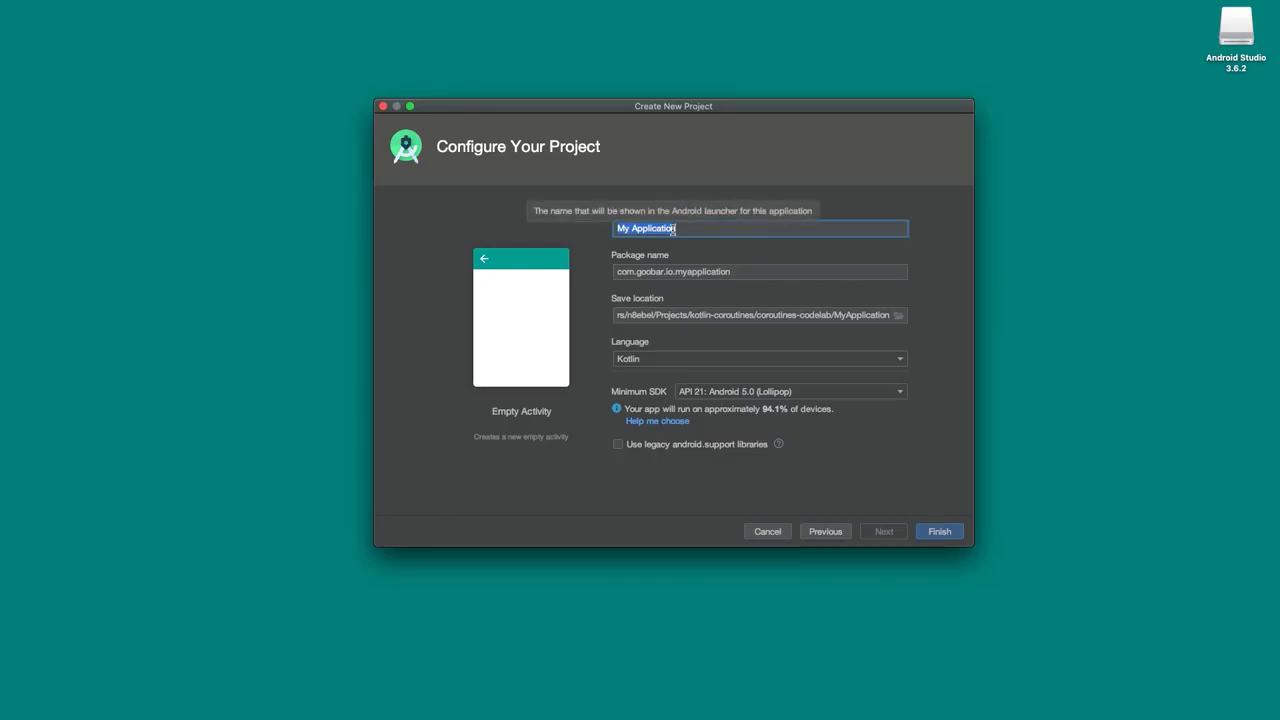
pyautogui.write('AD ')
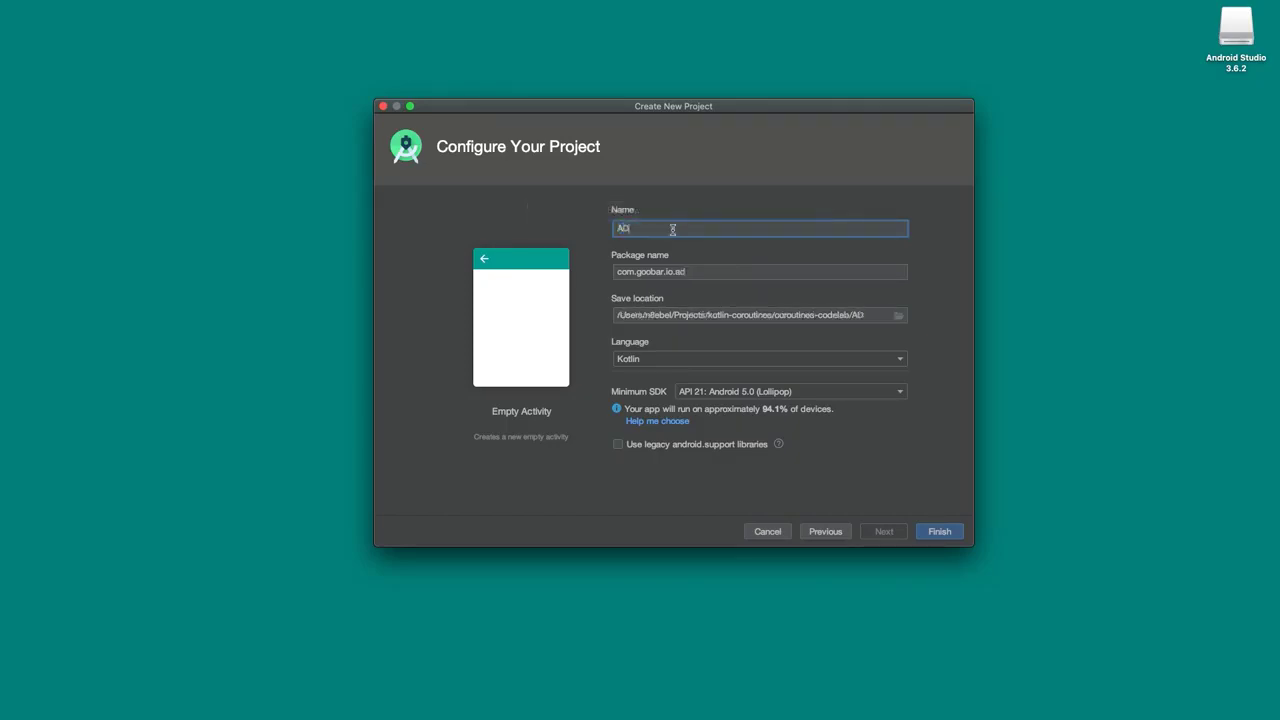
pyautogui.write('340')
pyautogui.moveTo(672, 276); pyautogui.dragTo(600, 271)
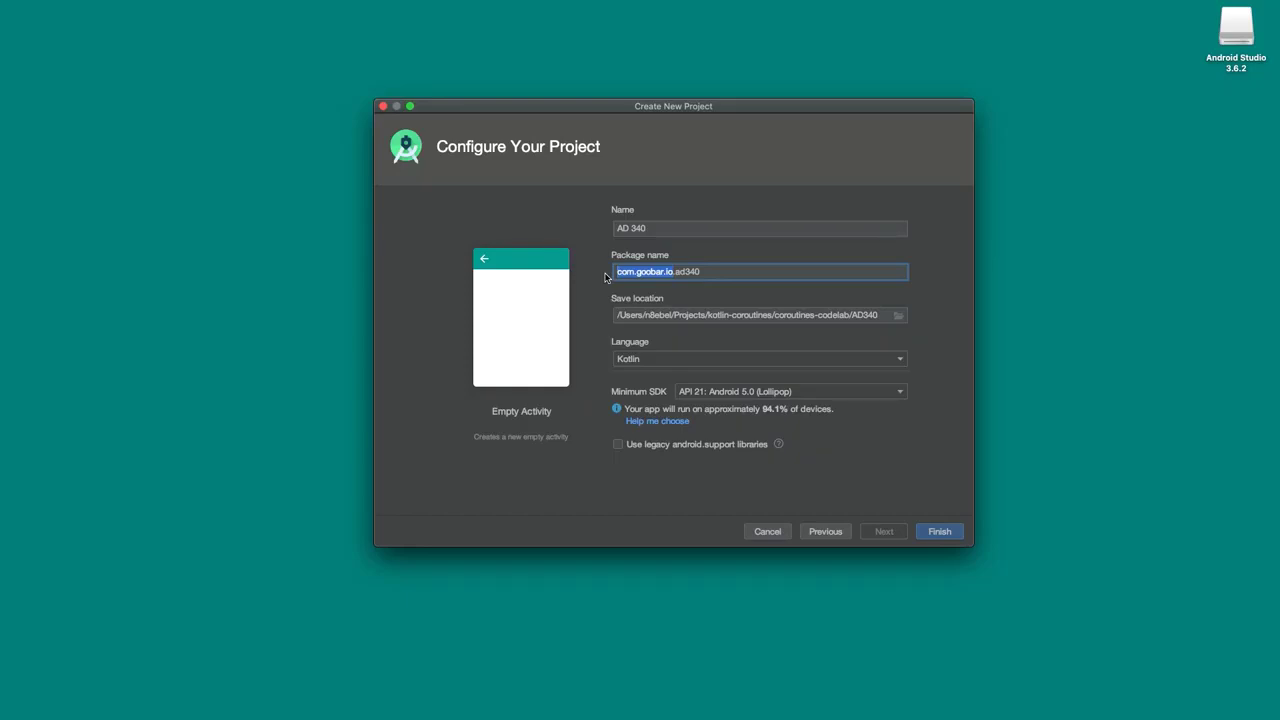
pyautogui.write('com.yourname')
pyautogui.press('BackSpace')
pyautogui.press('BackSpace')
pyautogui.press('BackSpace')
pyautogui.press('BackSpace')
pyautogui.press('BackSpace')
pyautogui.press('BackSpace')
pyautogui.press('BackSpace')
pyautogui.press('BackSpace')
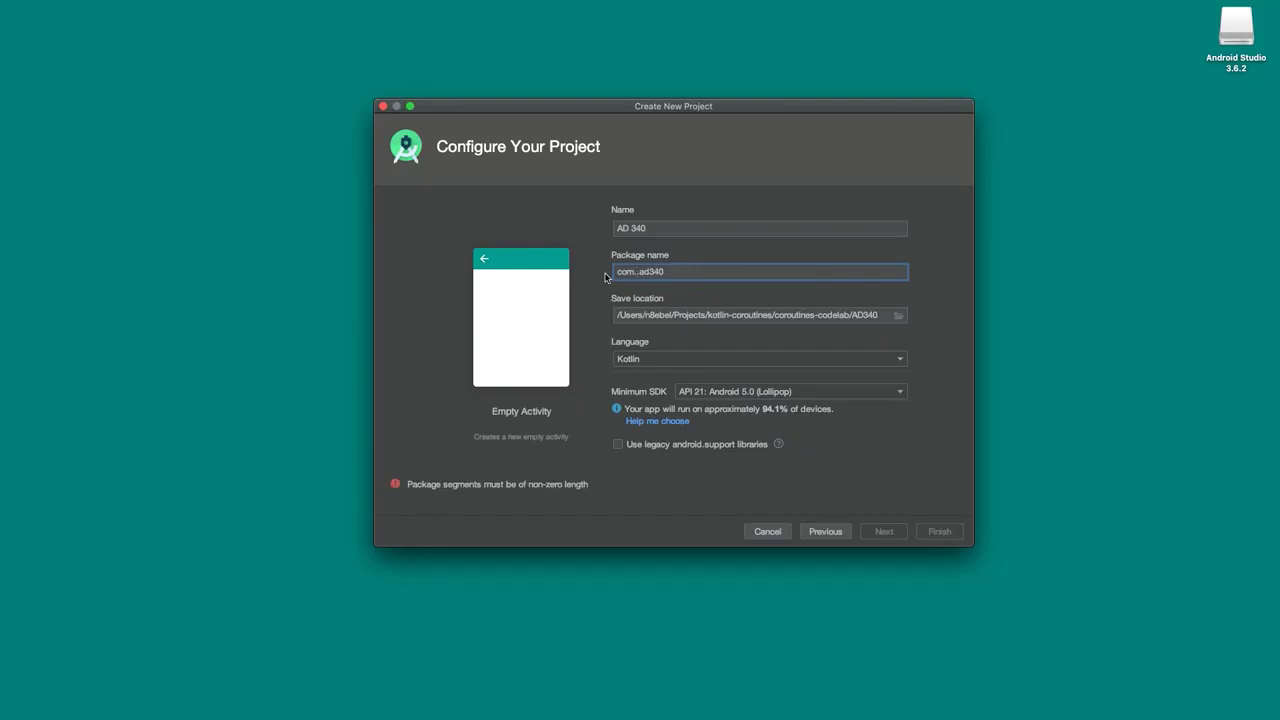
pyautogui.write('something')
pyautogui.press('BackSpace')
pyautogui.press('BackSpace')
pyautogui.press('BackSpace')
pyautogui.press('BackSpace')
pyautogui.press('BackSpace')
pyautogui.press('BackSpace')
pyautogui.press('BackSpace')
pyautogui.press('BackSpace')
pyautogui.press('BackSpace')
pyautogui.write('goobar.io')
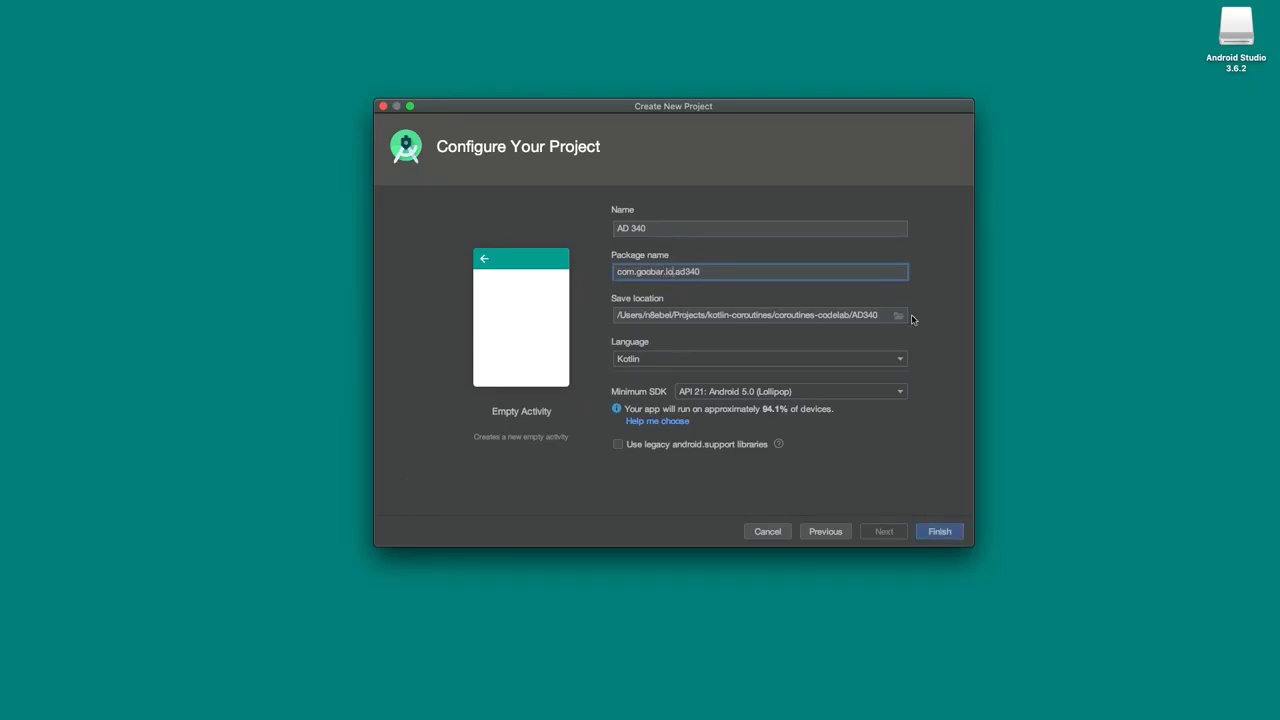
pyautogui.click(881, 316)
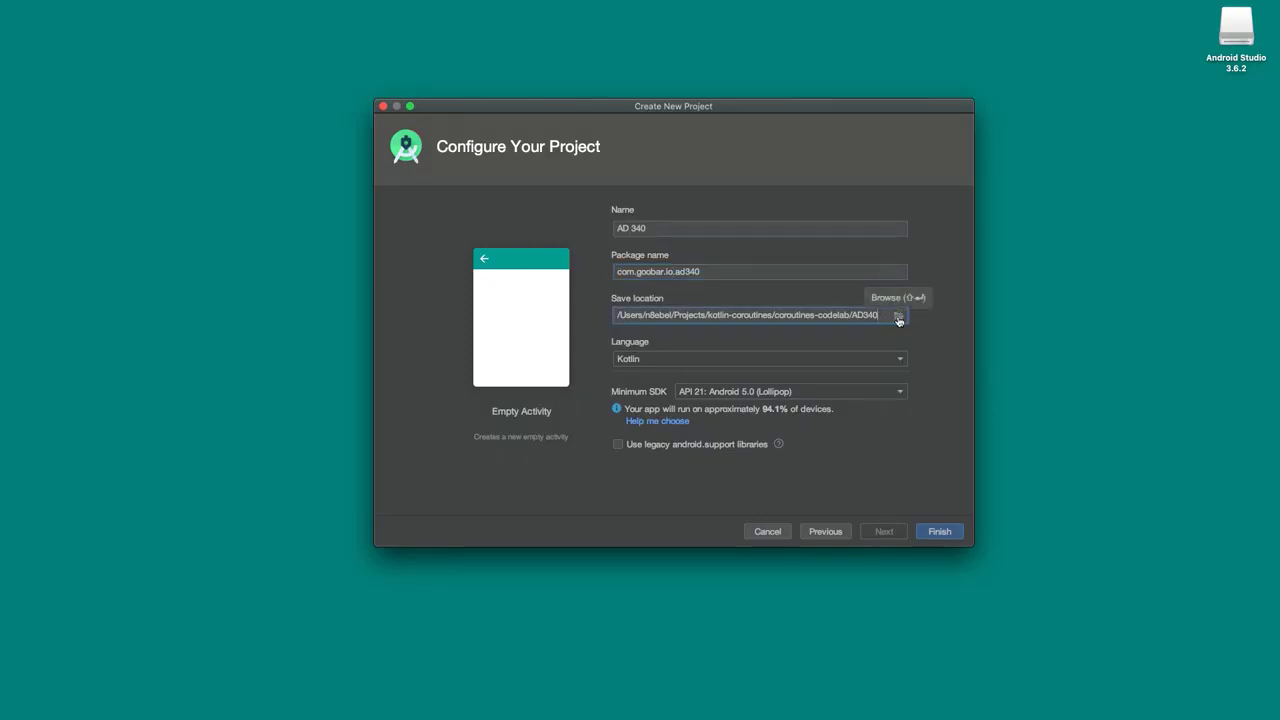
# Browse to Projects and choose the AD340 folder as the save location
pyautogui.click(898, 316)
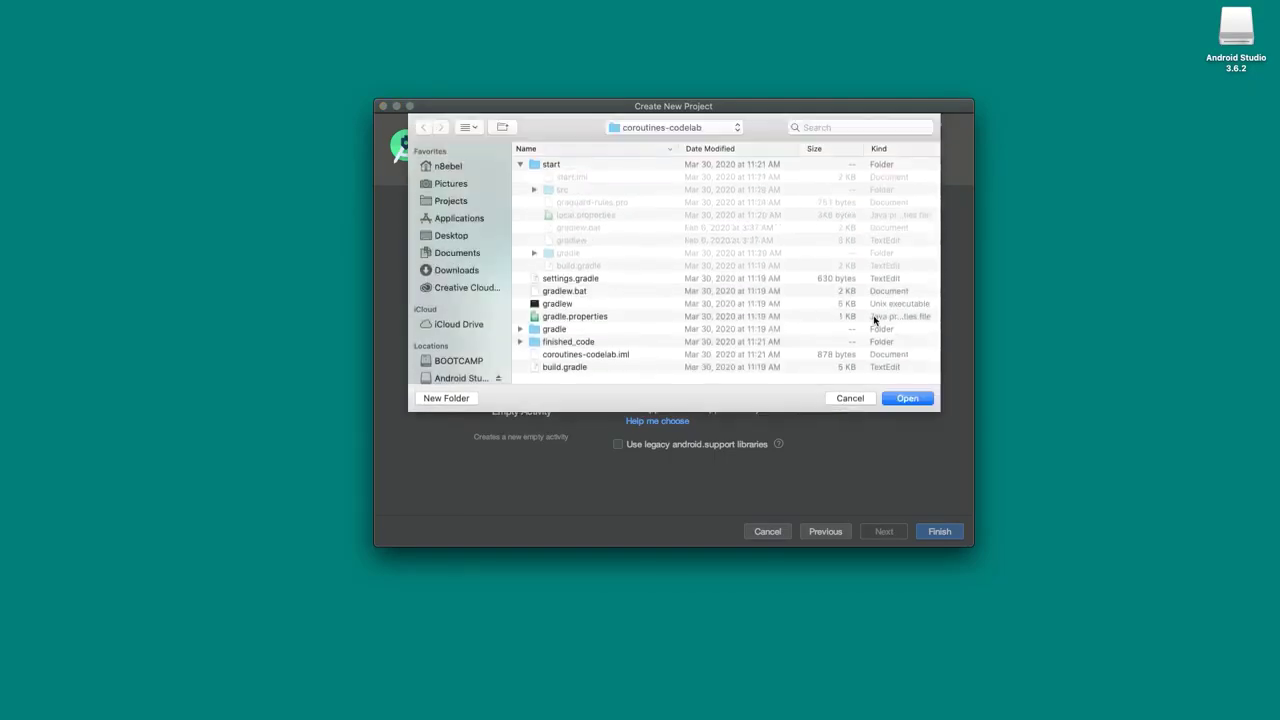
pyautogui.click(447, 203)
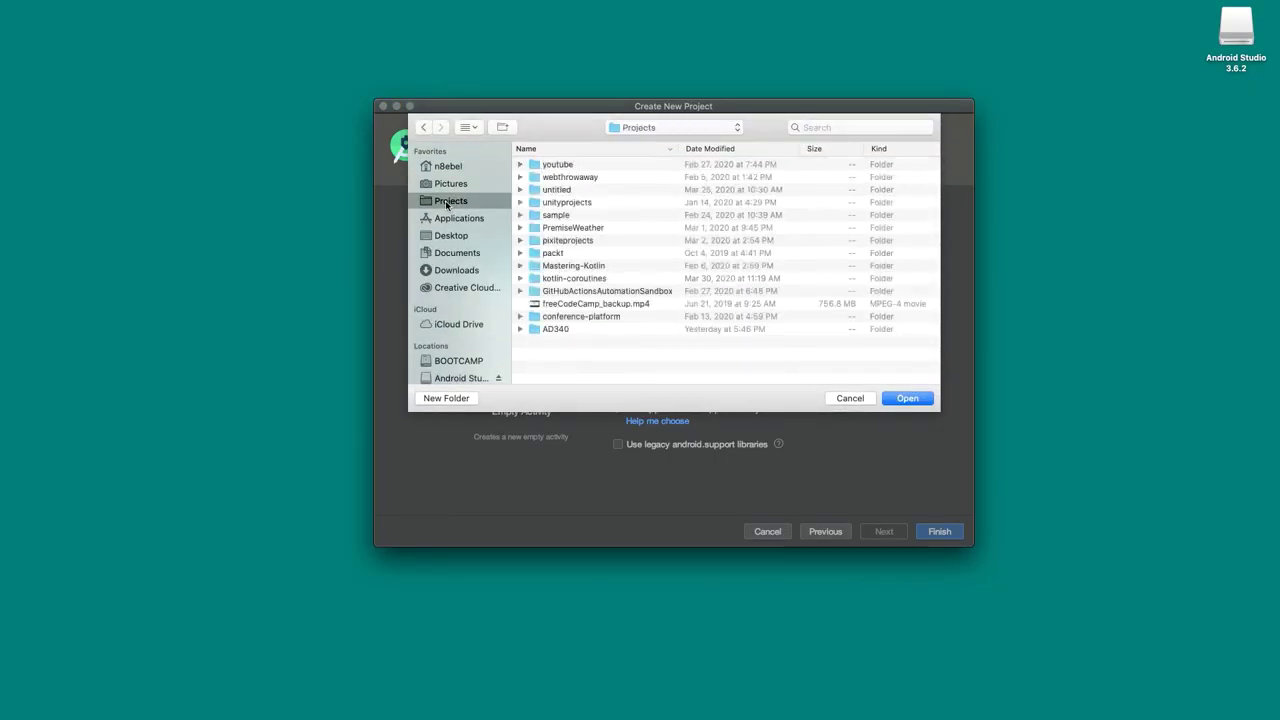
pyautogui.click(428, 398)
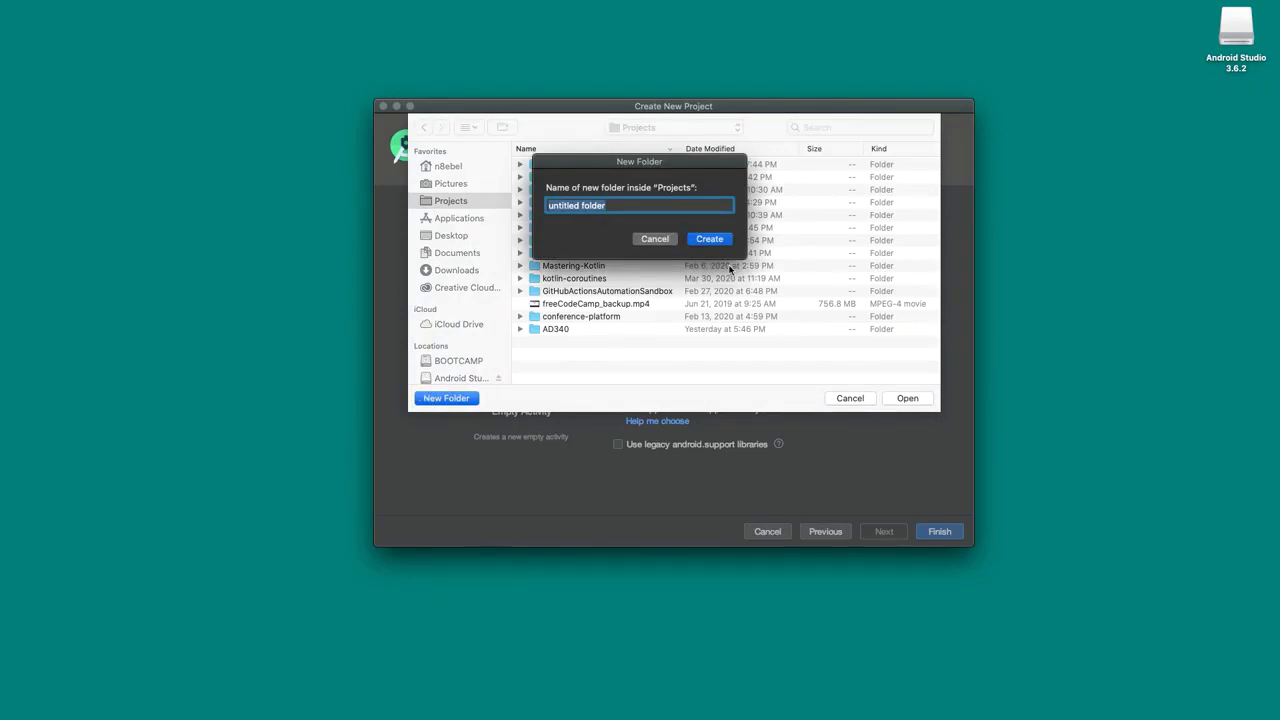
pyautogui.click(655, 239)
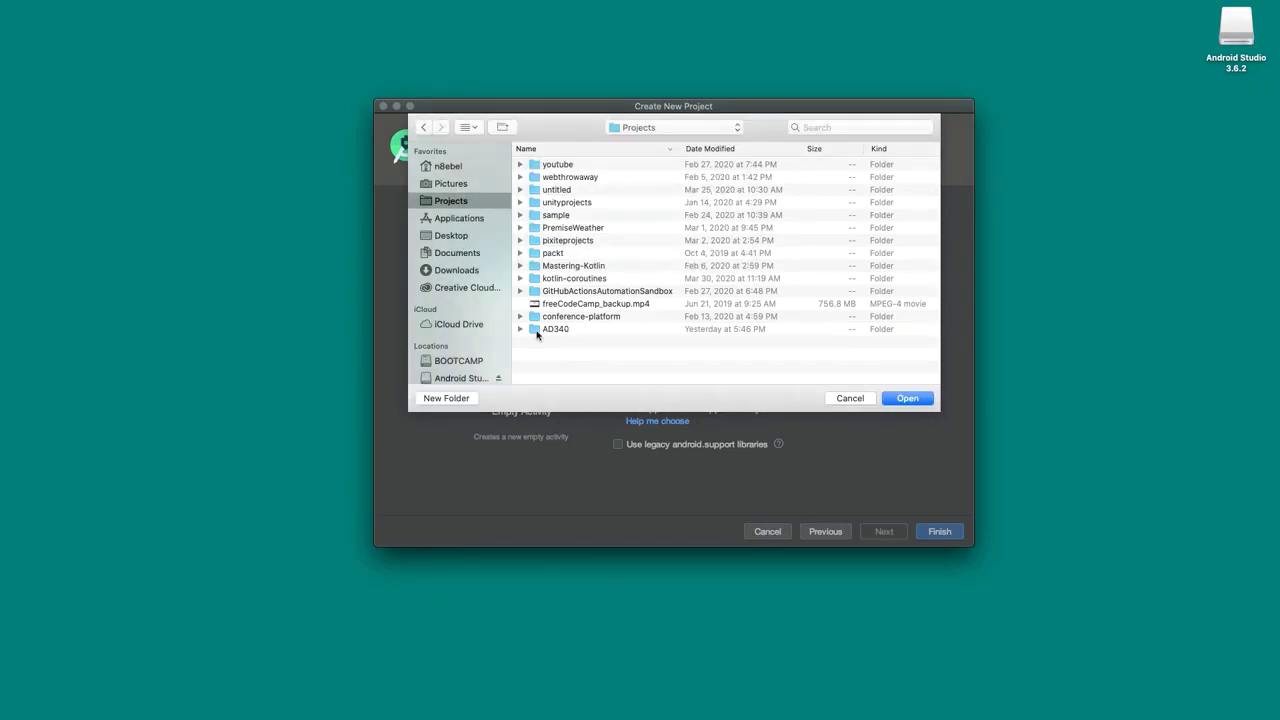
pyautogui.doubleClick(546, 331)
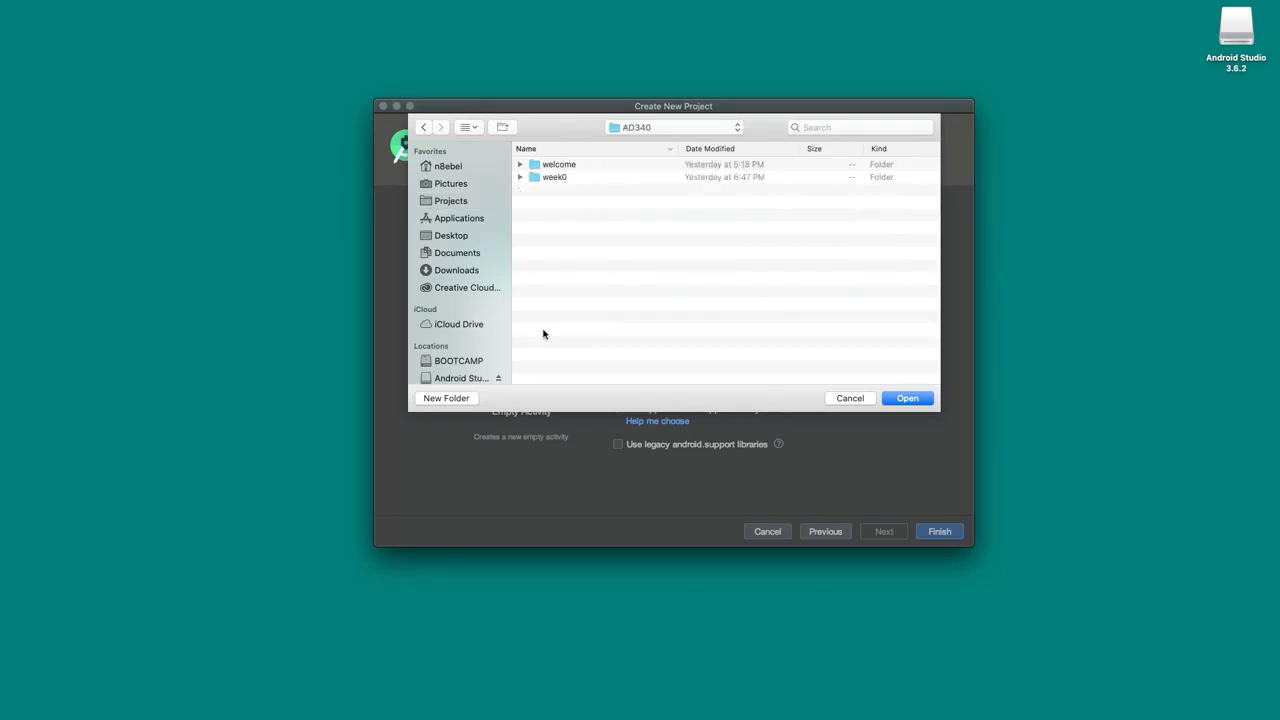
pyautogui.click(462, 398)
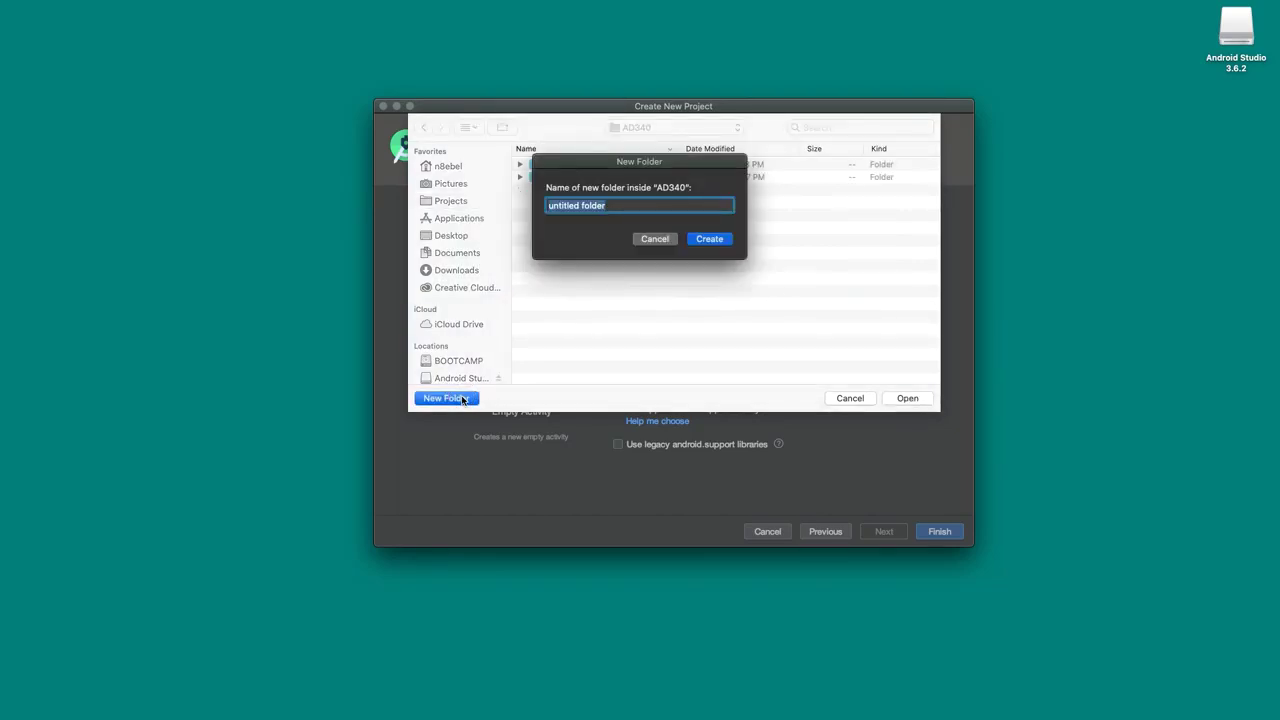
pyautogui.write('ap')
pyautogui.press('BackSpace')
pyautogui.press('BackSpace')
pyautogui.click(645, 240)
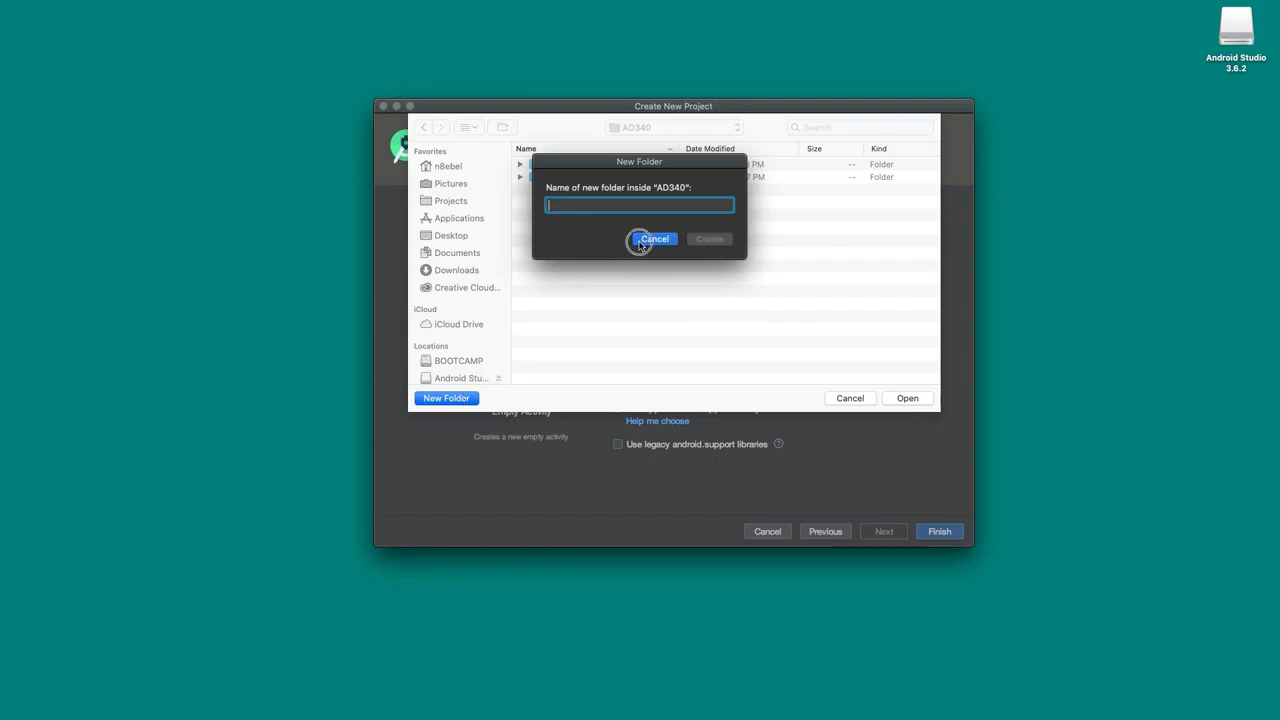
pyautogui.click(908, 398)
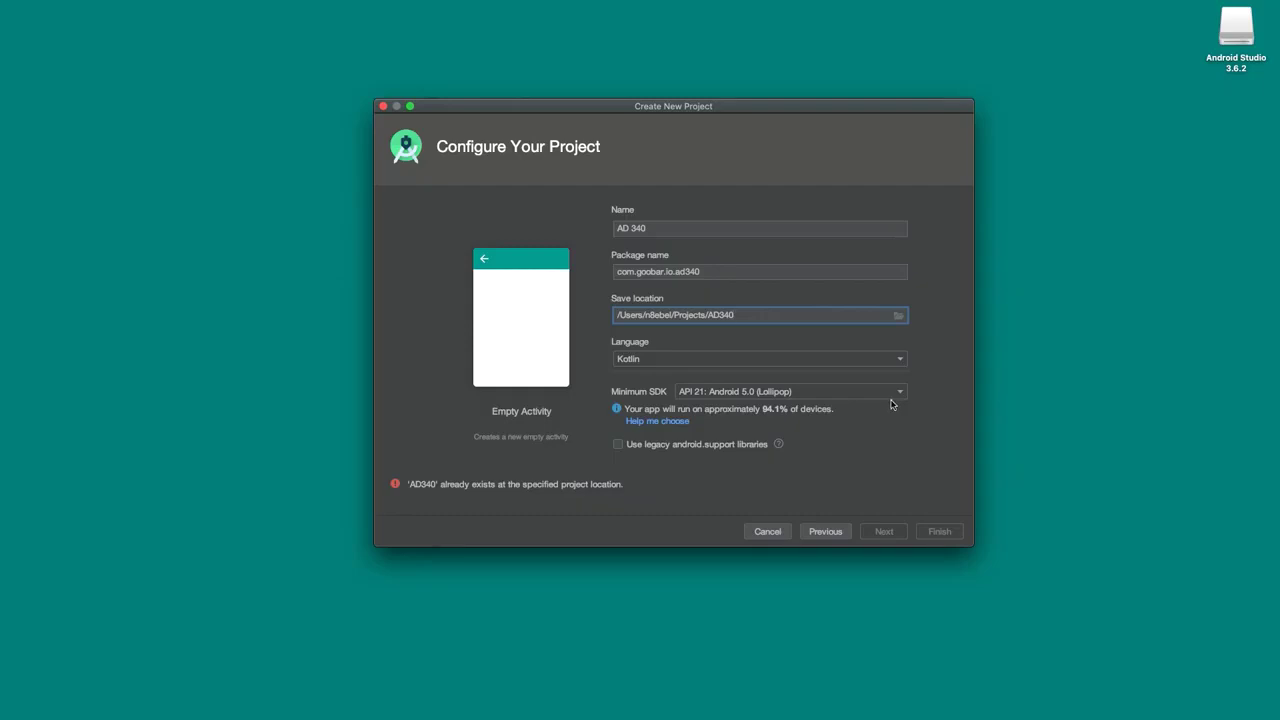
# Append /app to the save location, keep Kotlin, set minimum SDK to API 23, and finish
pyautogui.write('/app')
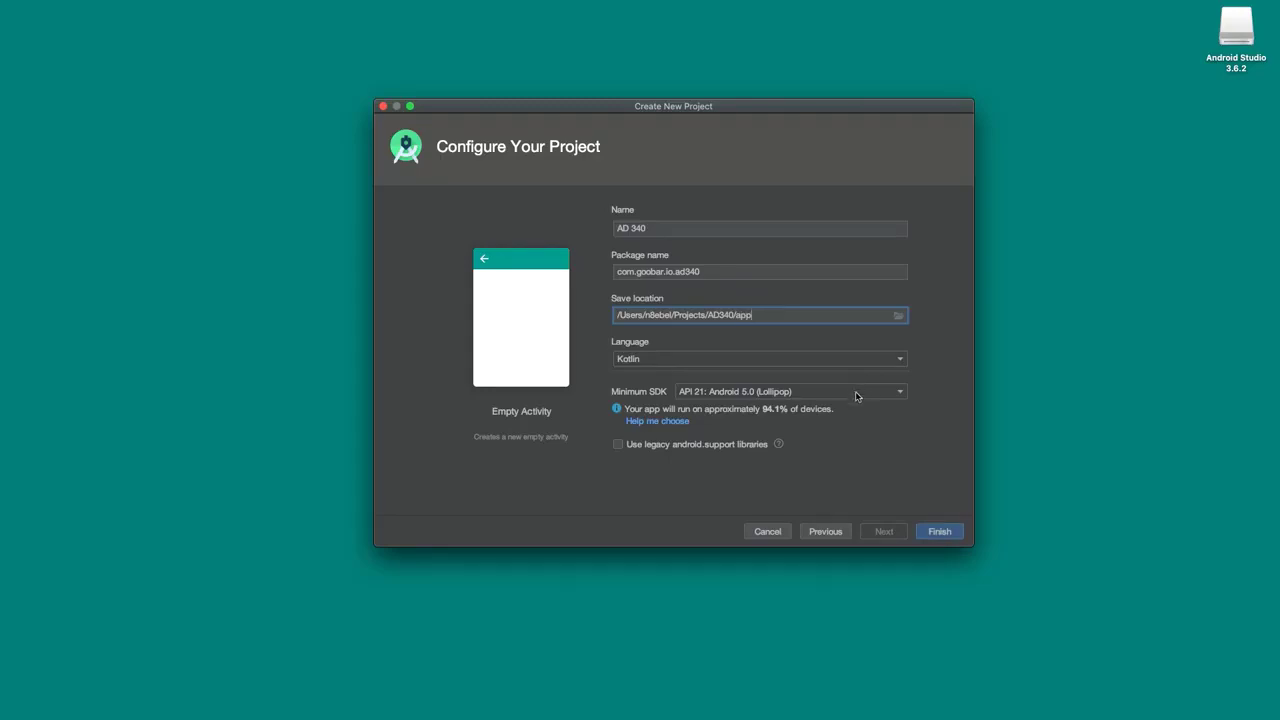
pyautogui.click(900, 361)
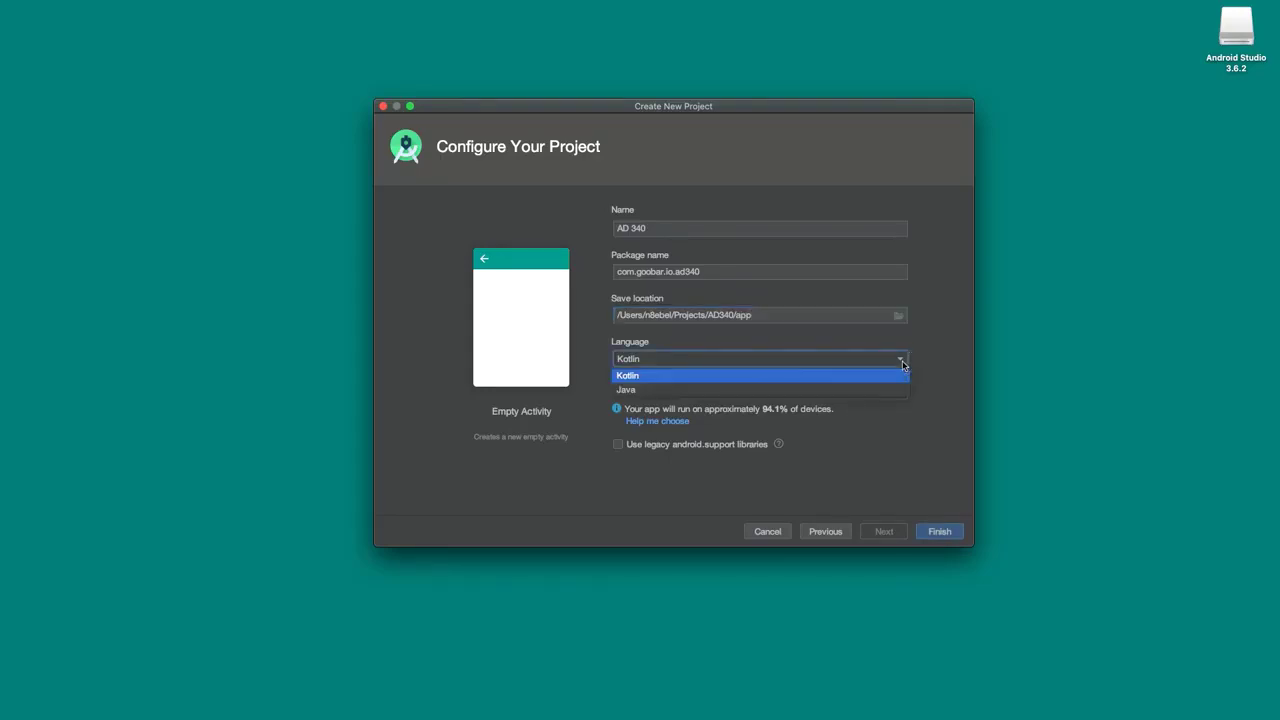
pyautogui.click(902, 365)
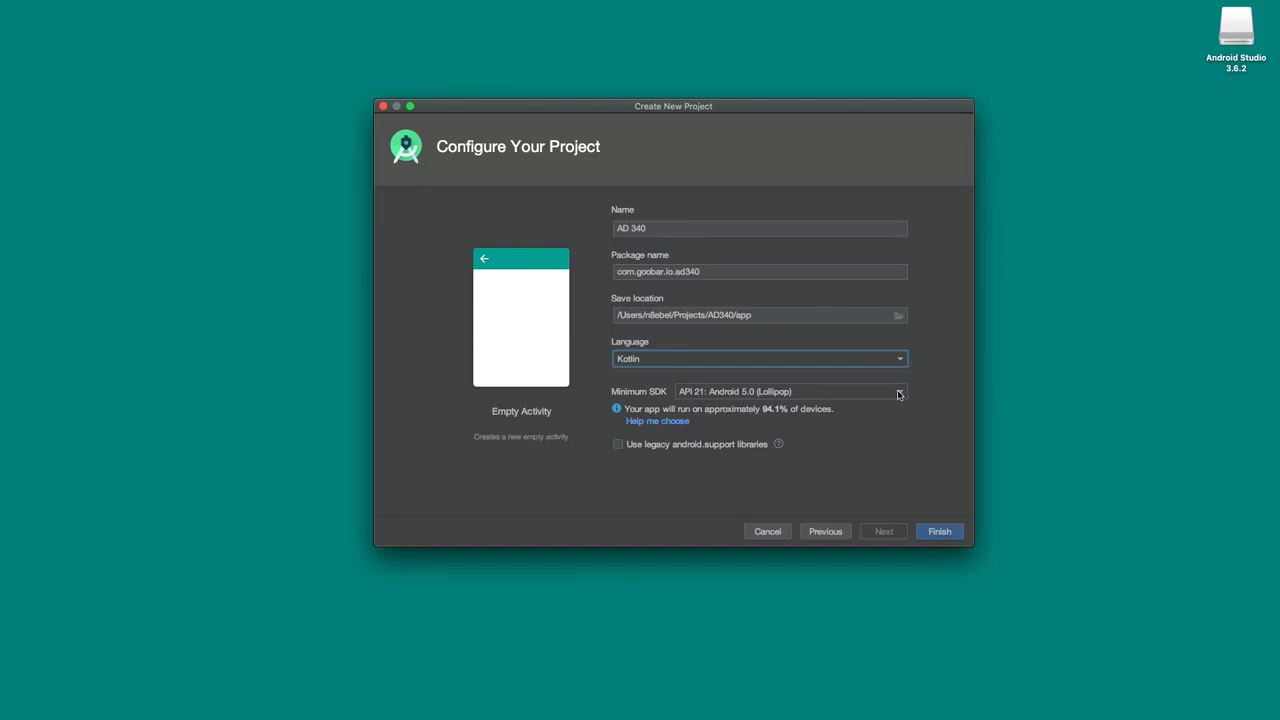
pyautogui.click(901, 392)
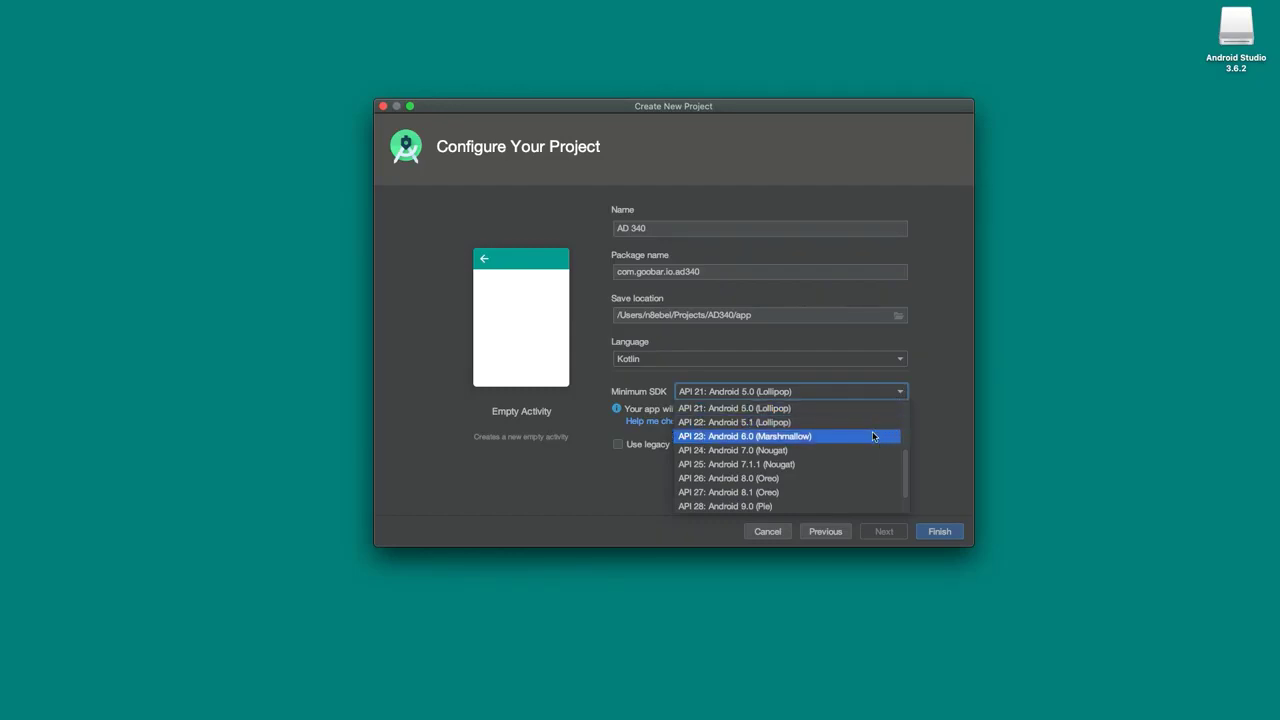
pyautogui.click(872, 433)
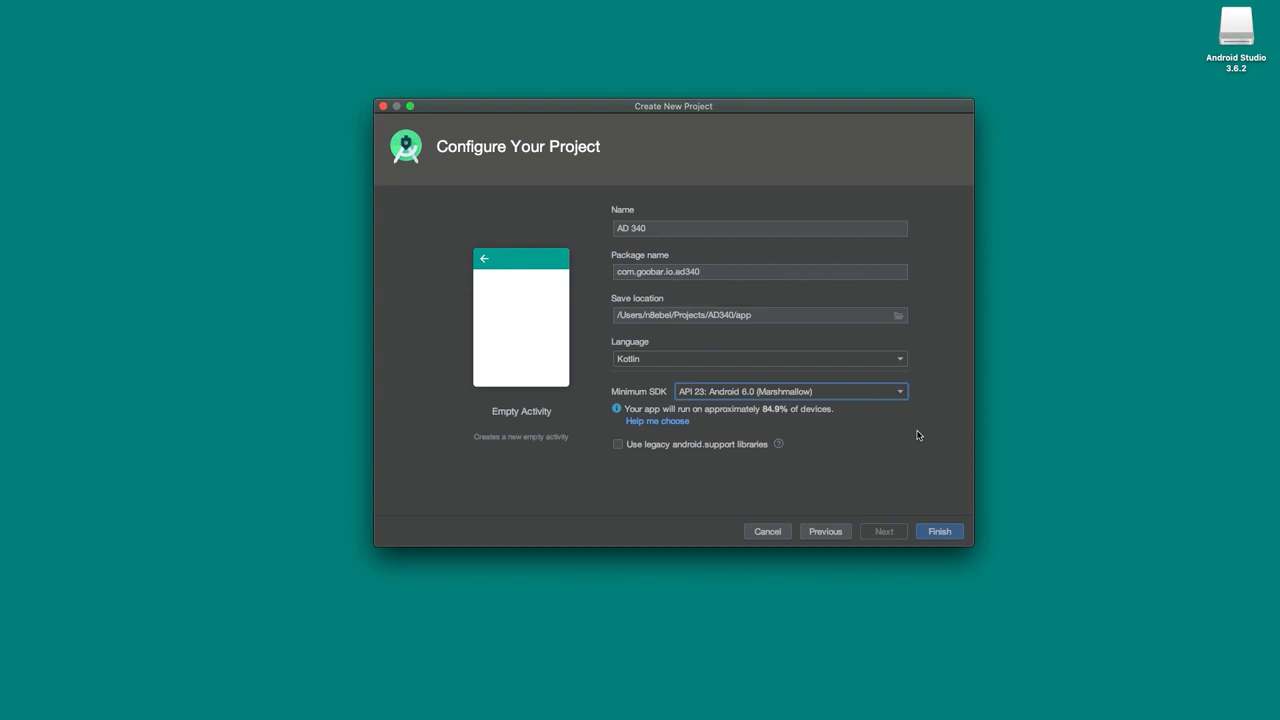
pyautogui.click(932, 532)
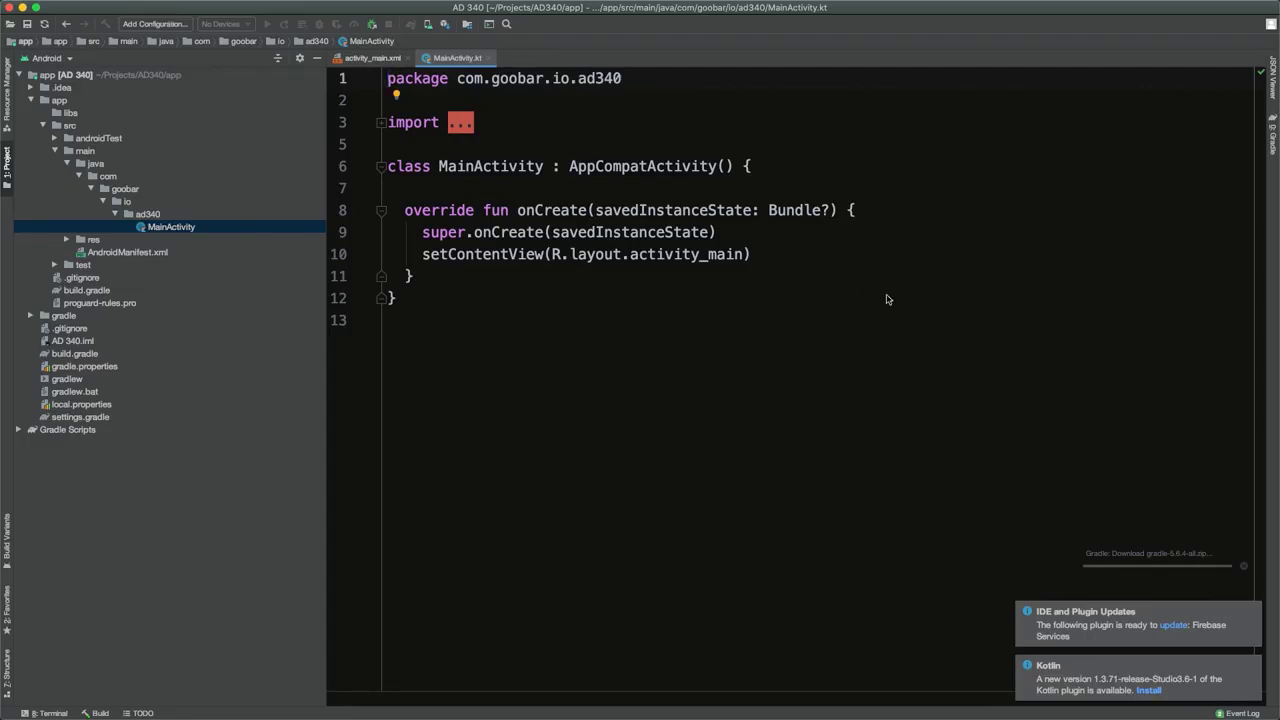
# Close the IDE/plugin and Kotlin update balloons and place the caret at the end of line 10
pyautogui.click(1251, 614)
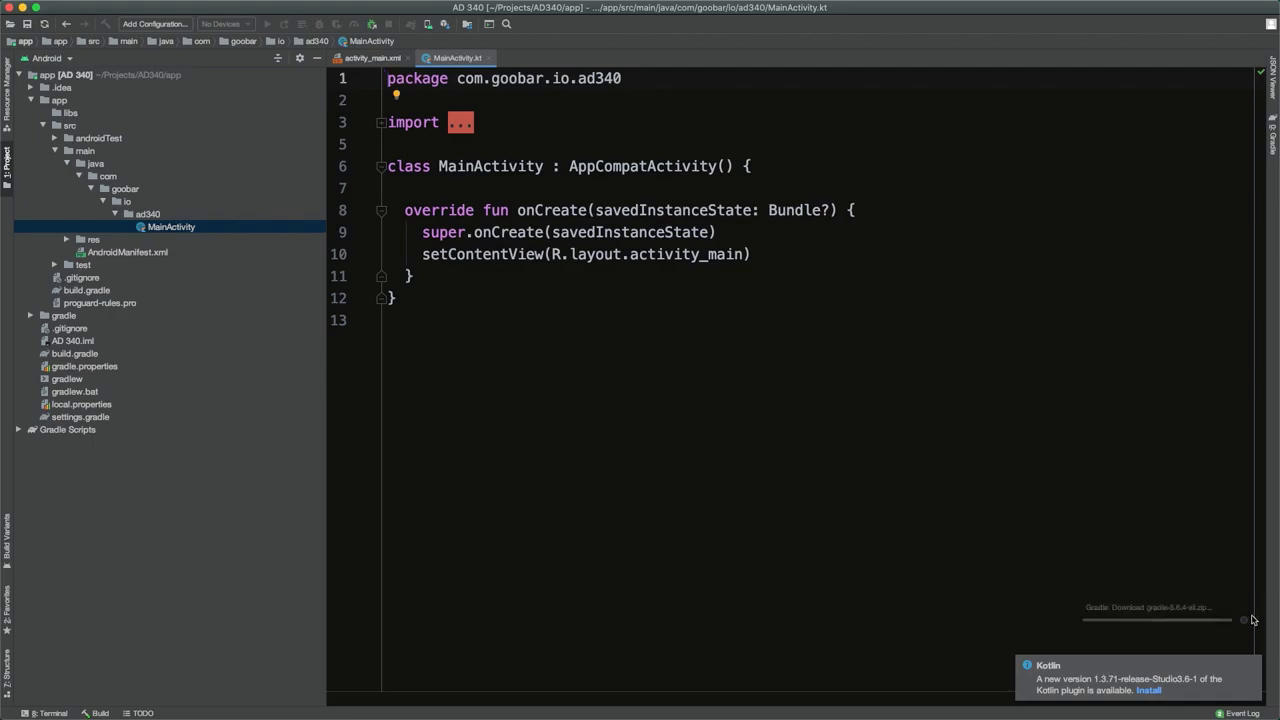
pyautogui.click(1255, 664)
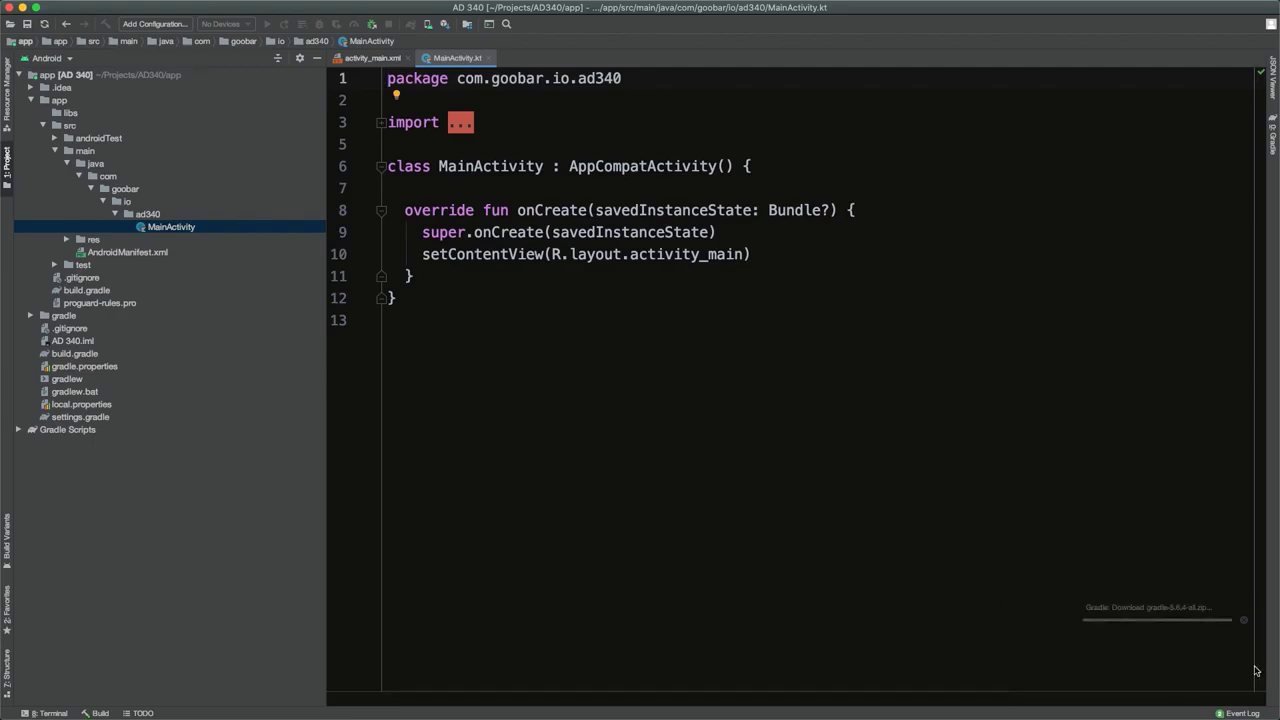
pyautogui.click(850, 252)
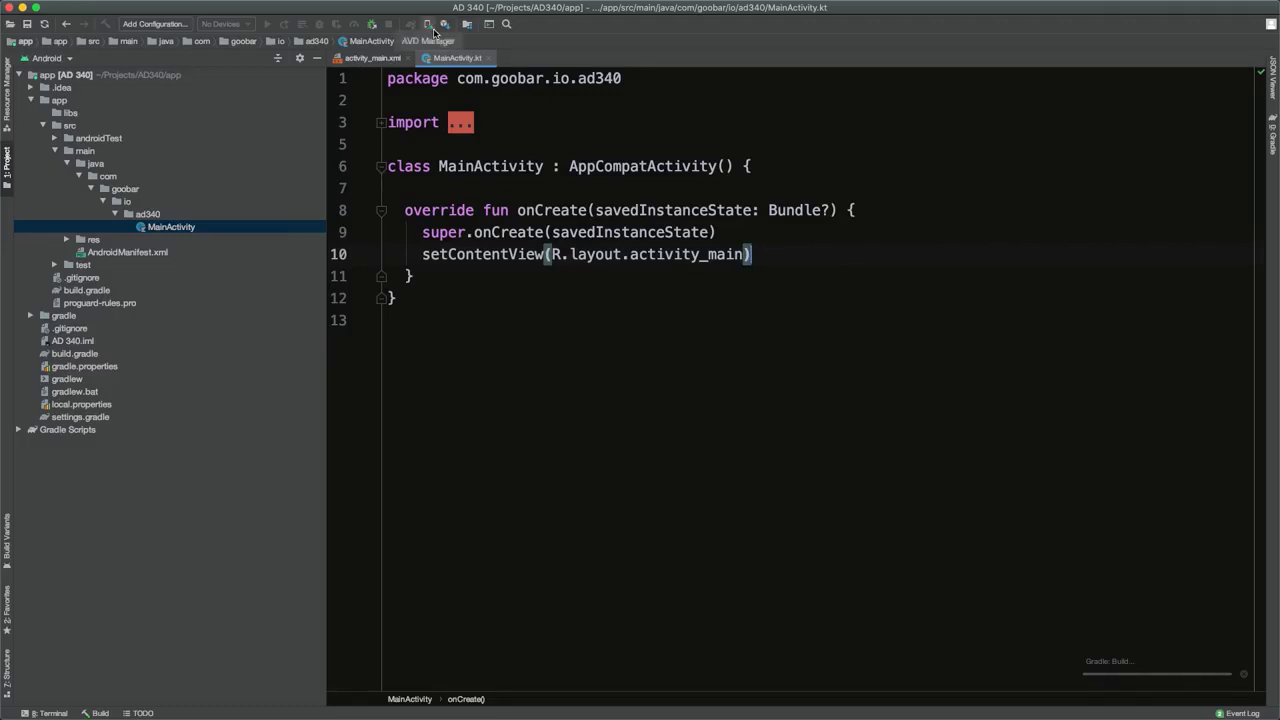
# From Tools > AVD Manager, create a new virtual device with Pixel 3 XL hardware and continue
pyautogui.click(432, 29)
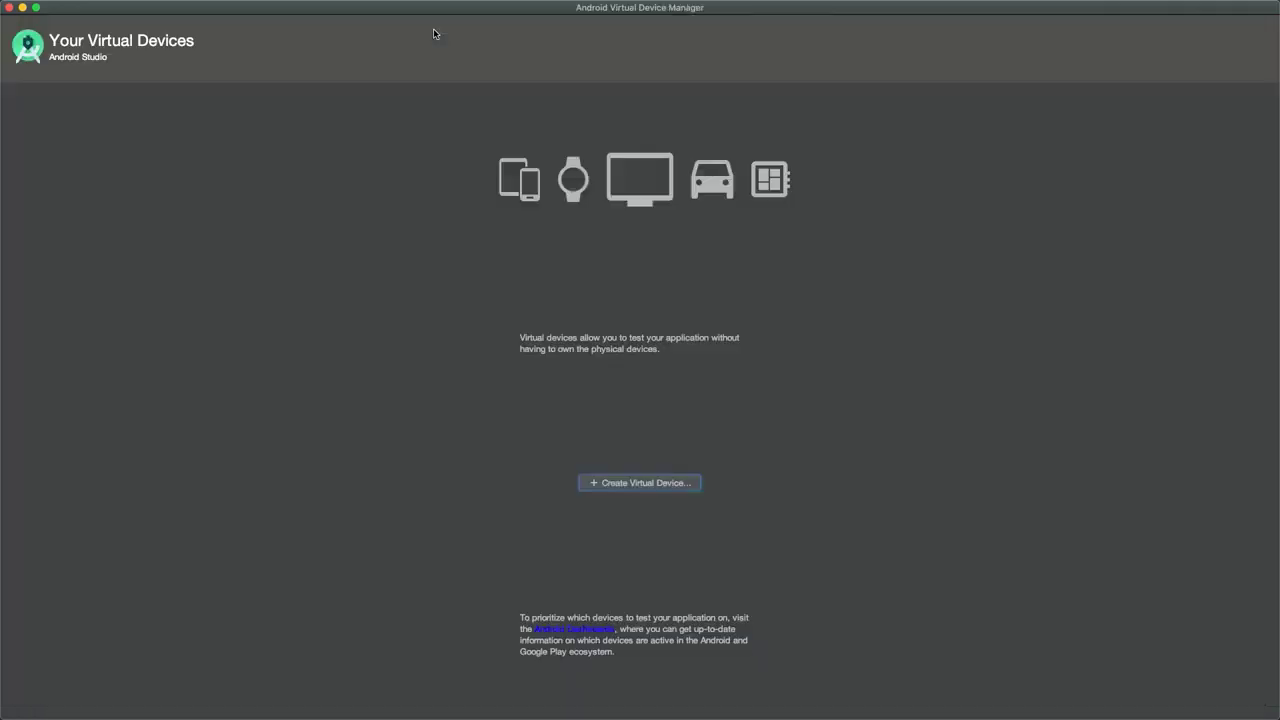
pyautogui.click(8, 8)
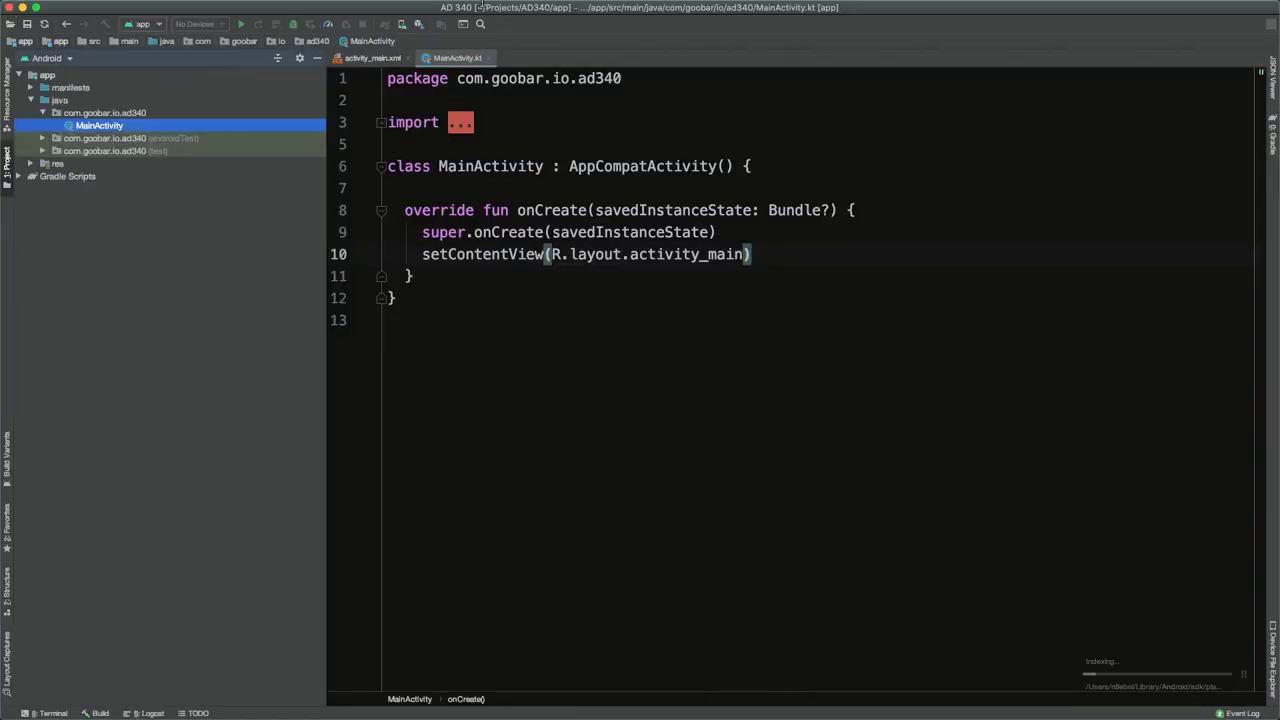
pyautogui.click(462, 8)
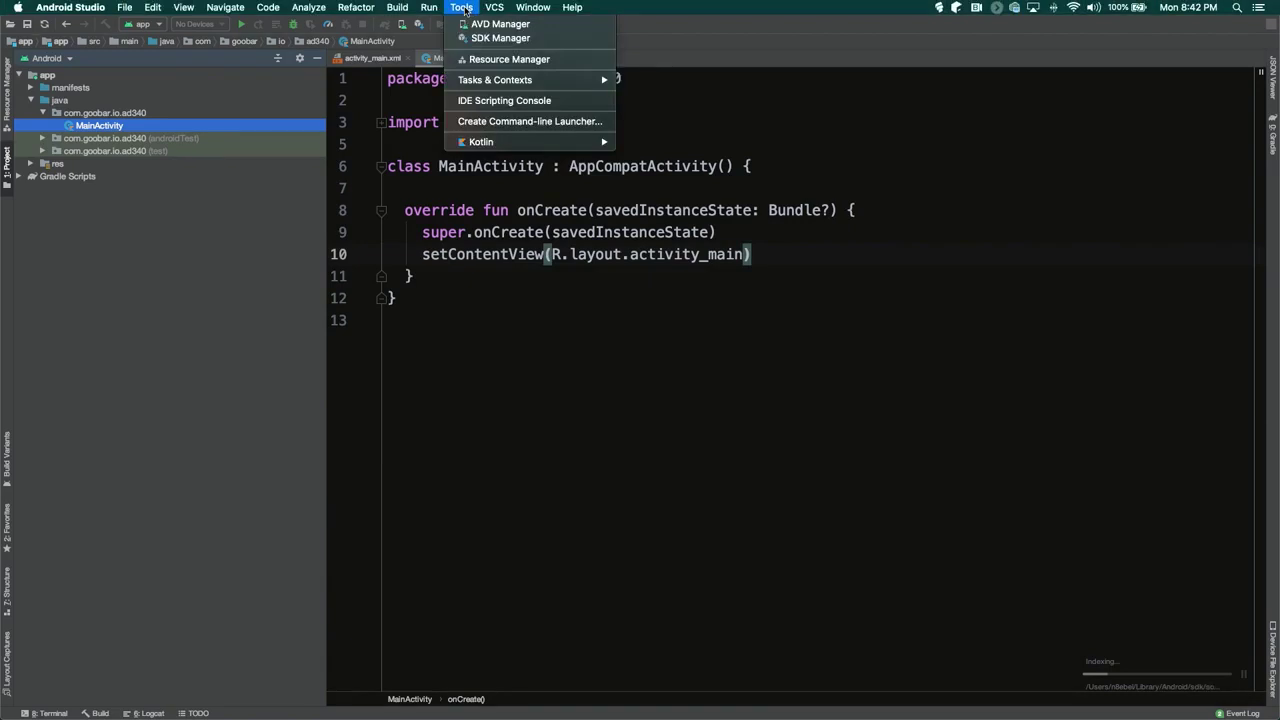
pyautogui.click(553, 26)
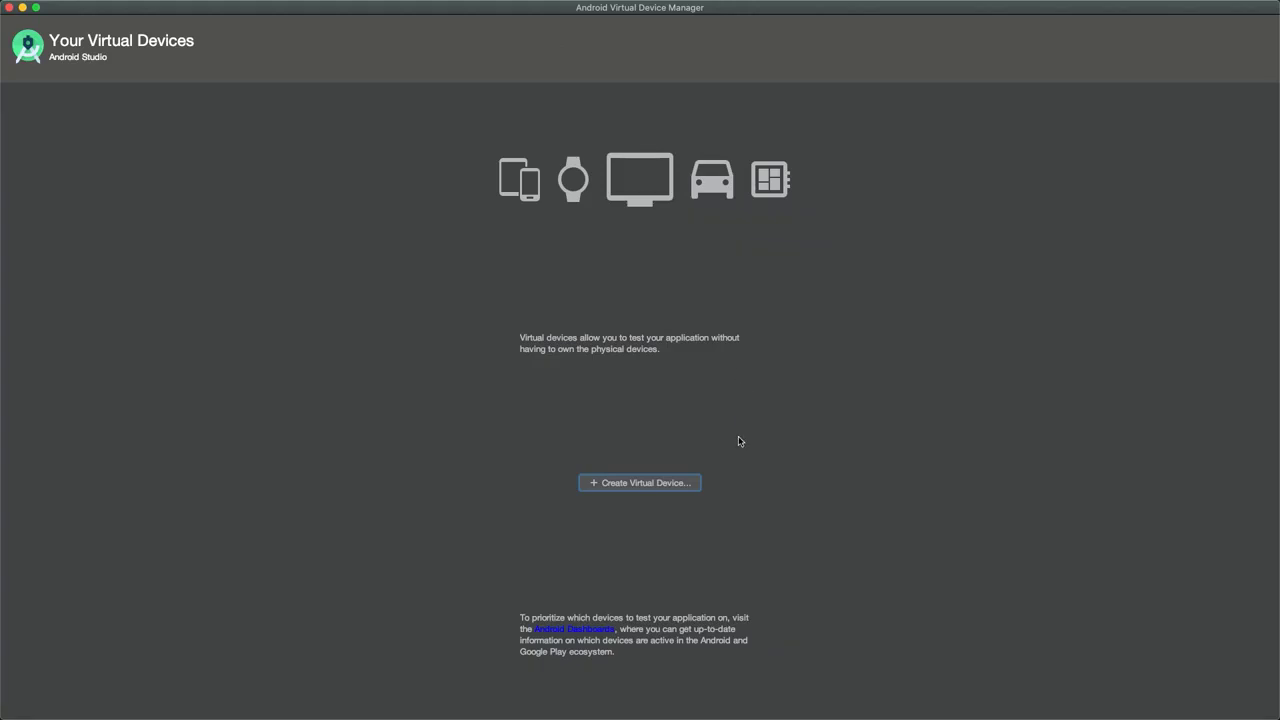
pyautogui.click(682, 486)
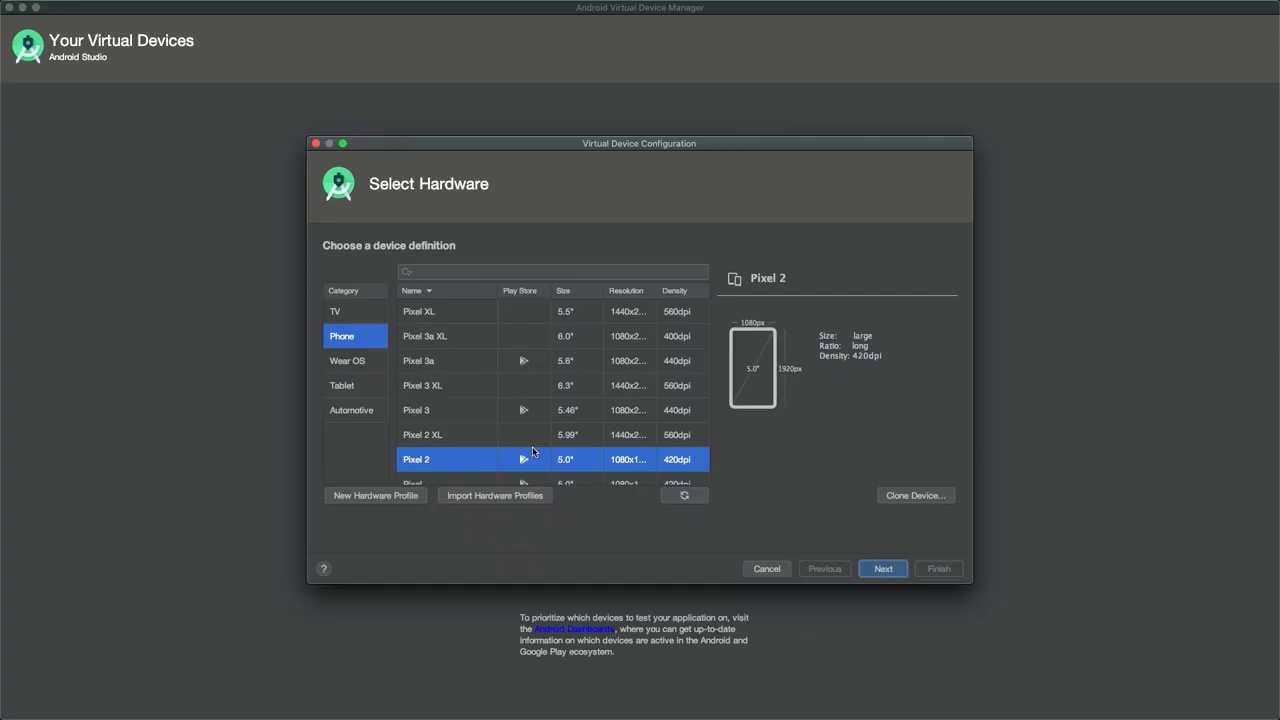
pyautogui.click(451, 388)
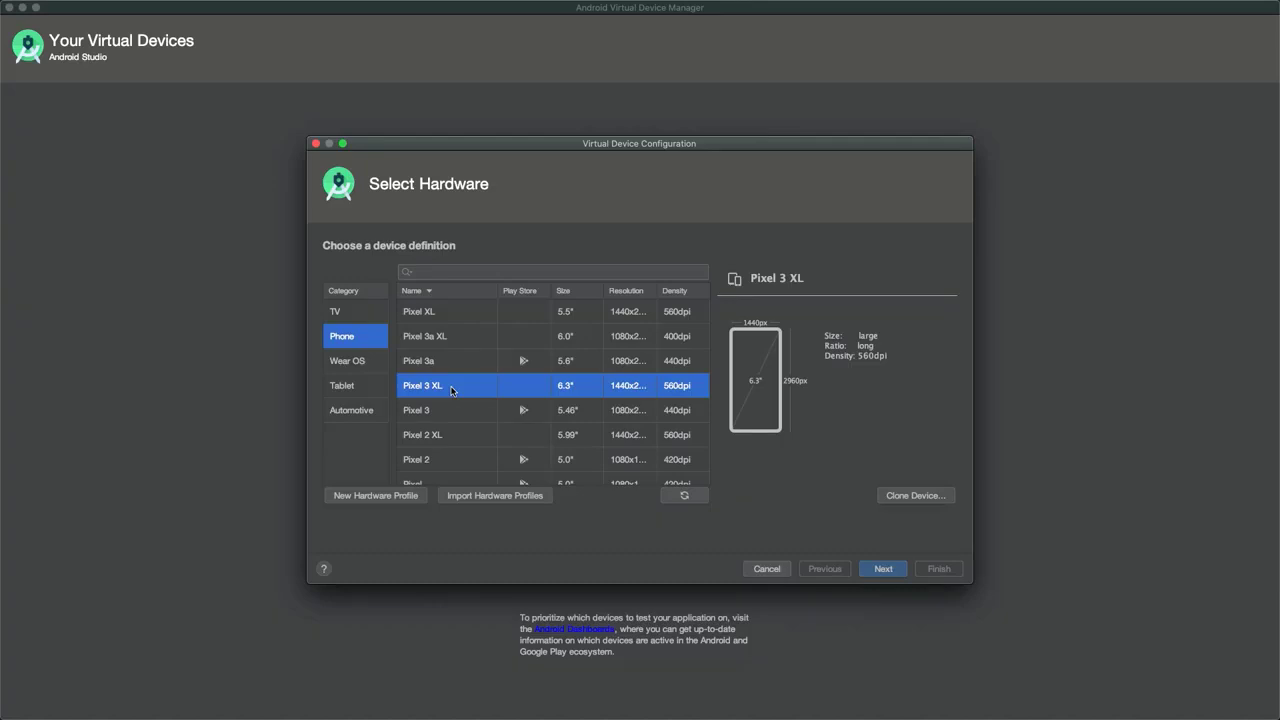
pyautogui.click(884, 569)
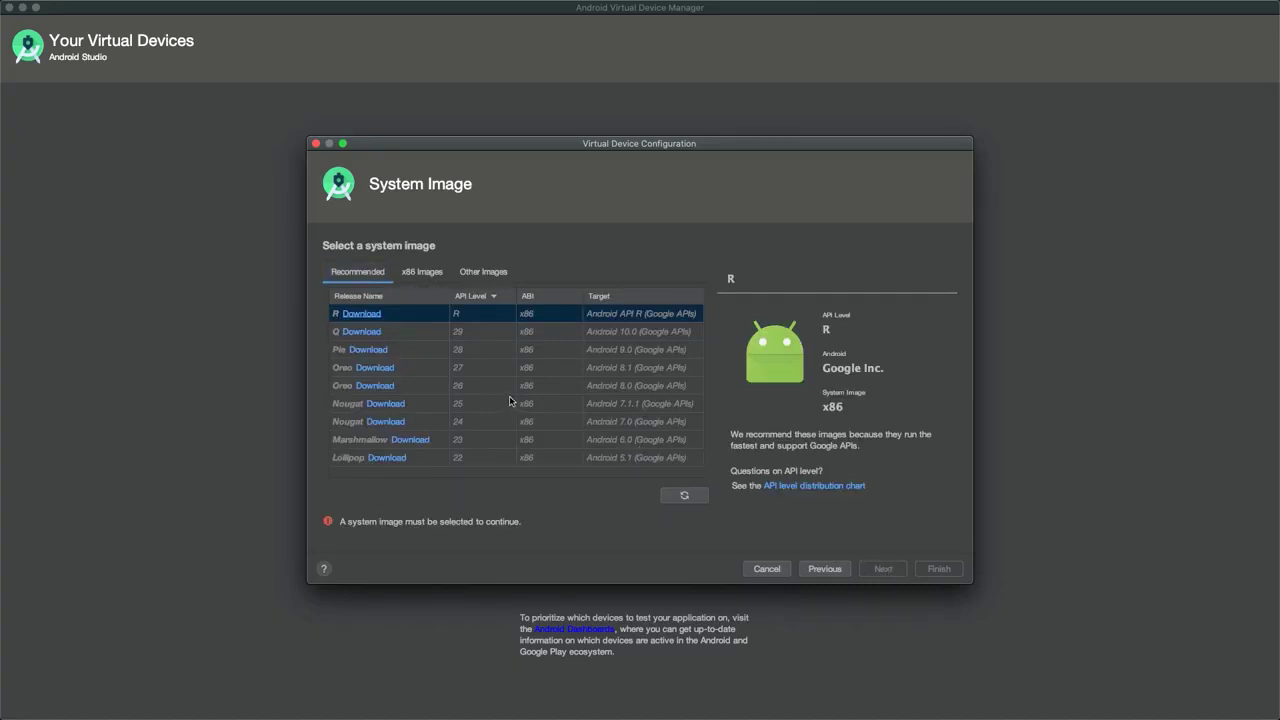
pyautogui.click(425, 268)
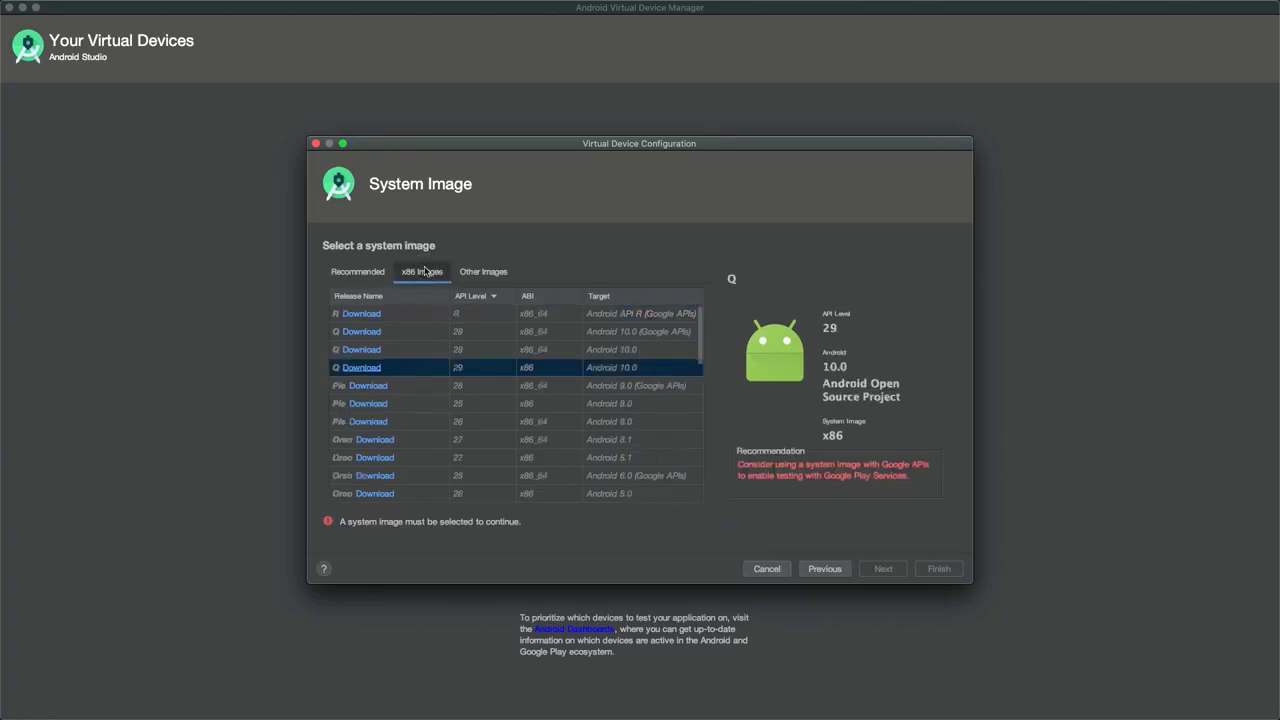
pyautogui.scroll(-3, 429, 340)
pyautogui.scroll(-4, 429, 340)
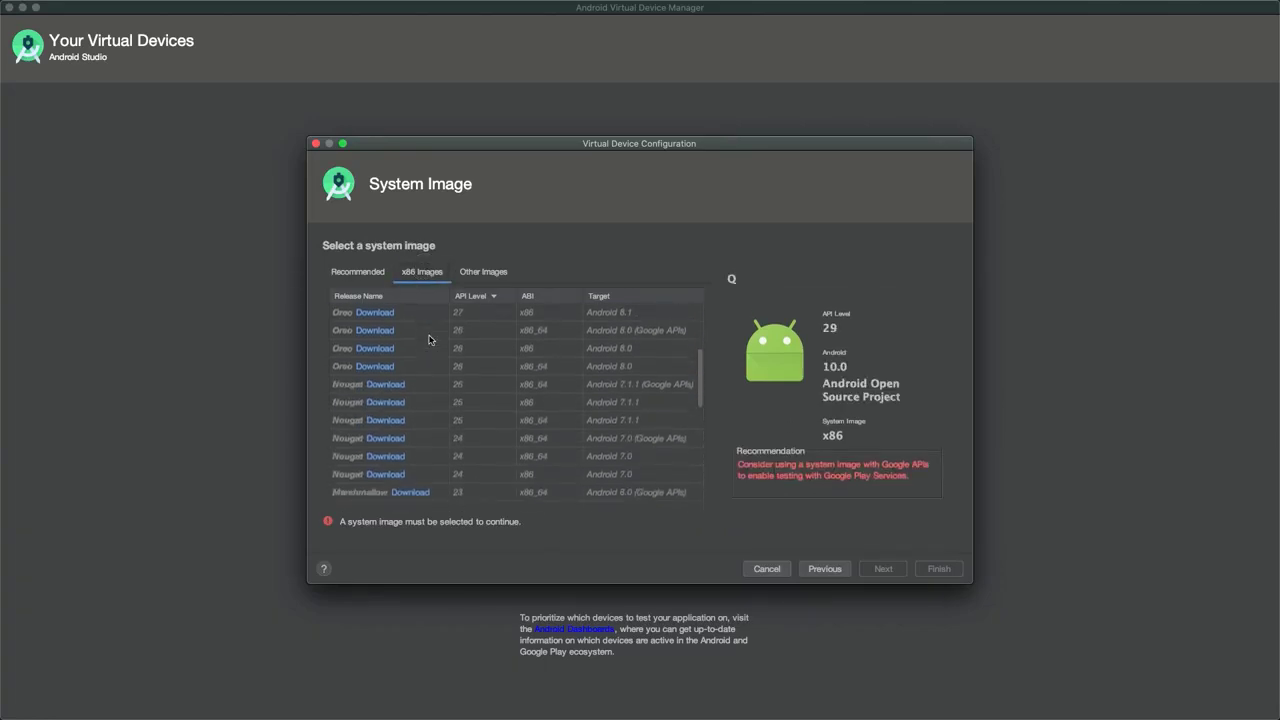
pyautogui.scroll(6, 429, 340)
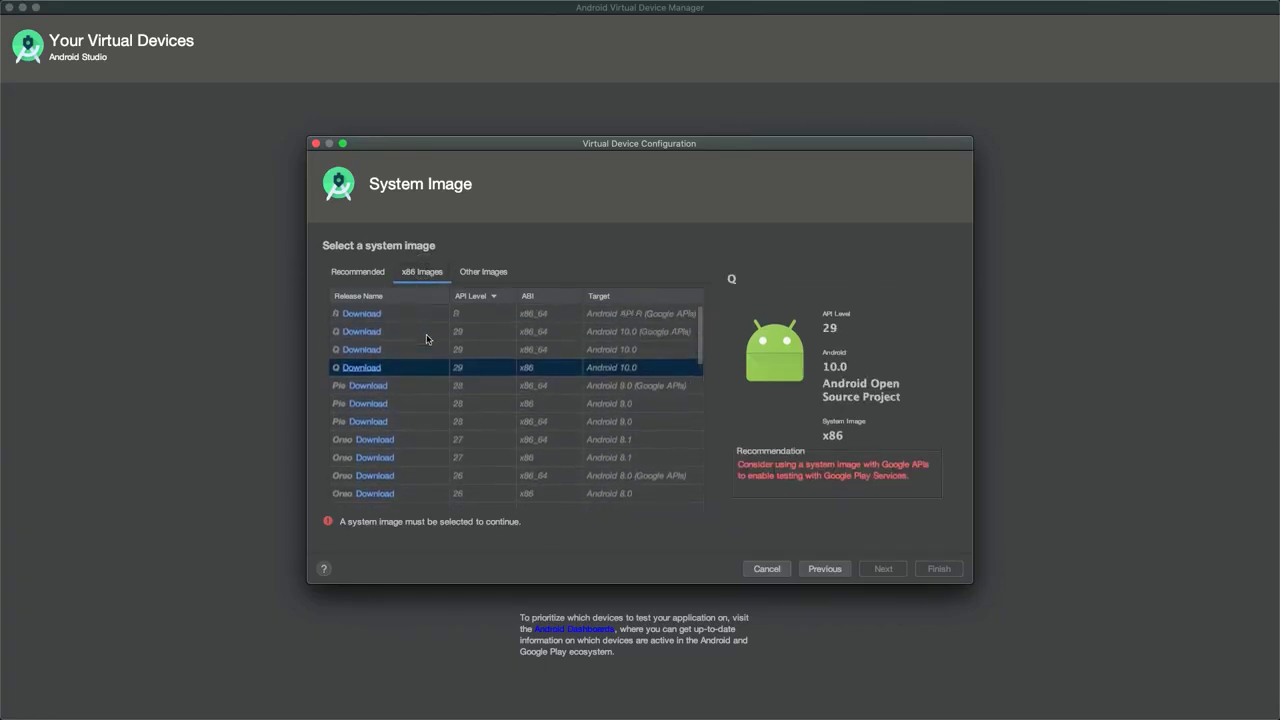
pyautogui.click(616, 338)
pyautogui.click(618, 386)
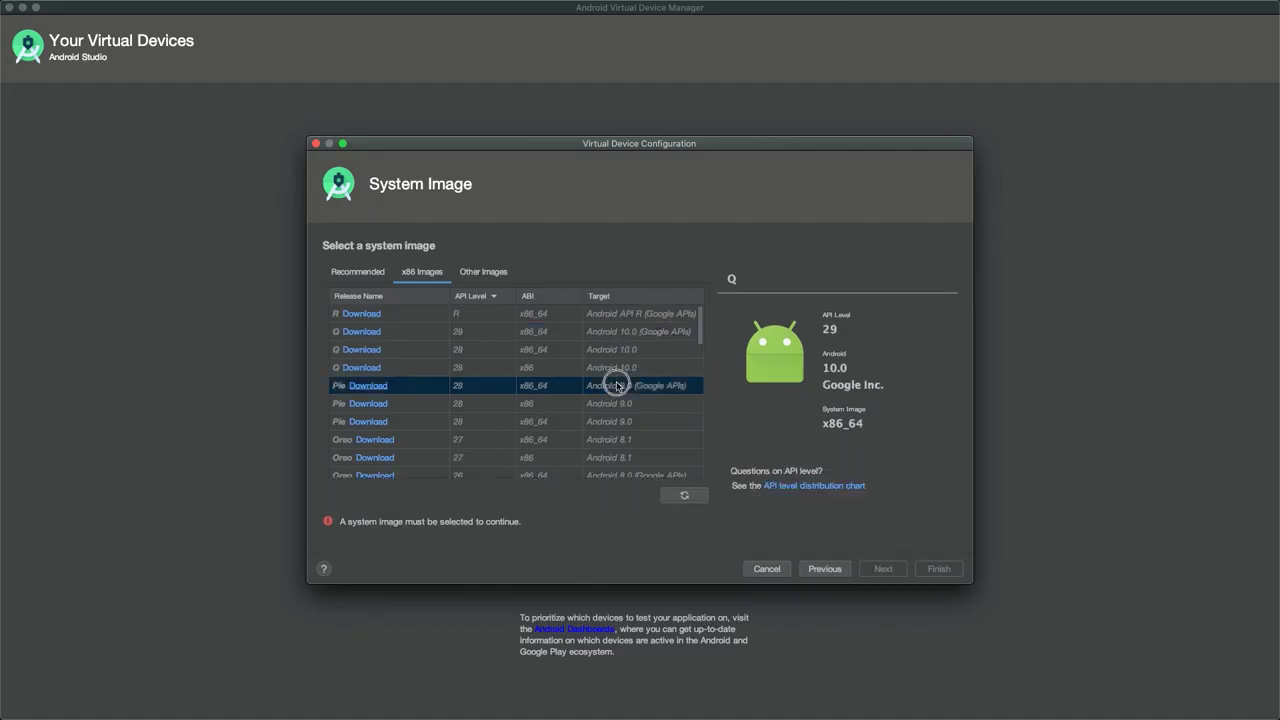
pyautogui.click(617, 370)
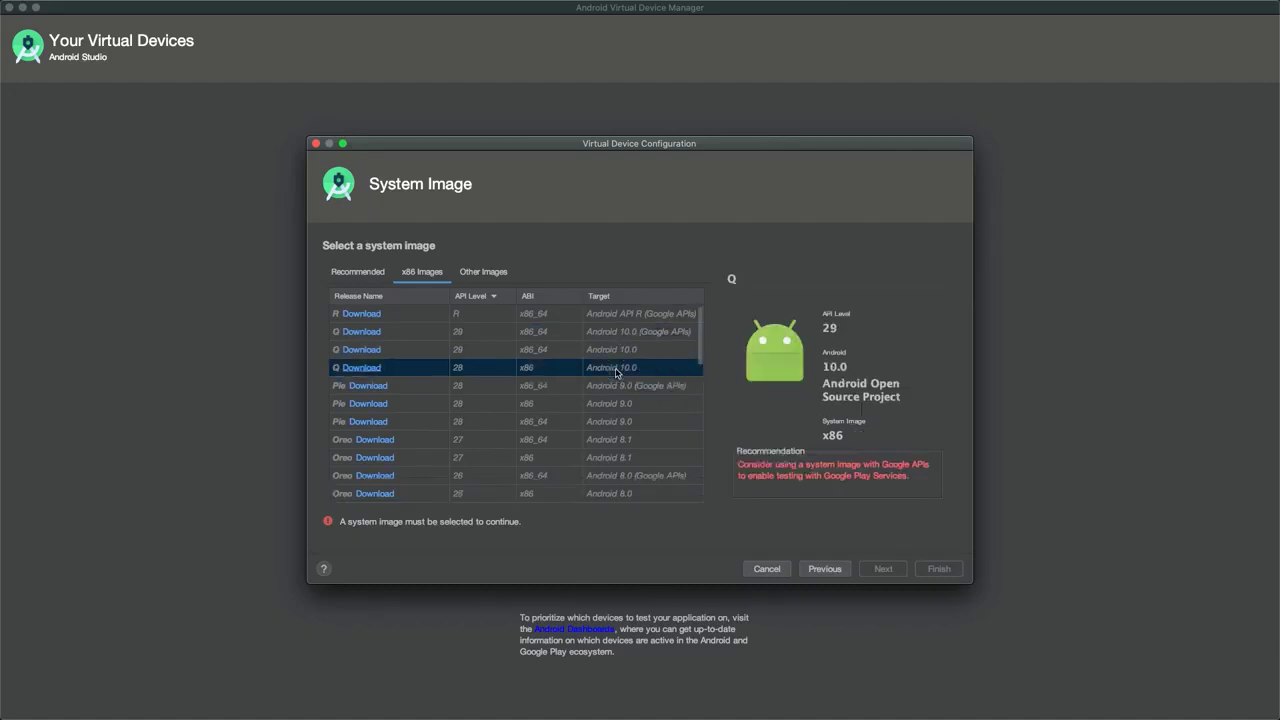
pyautogui.click(617, 352)
pyautogui.click(615, 367)
pyautogui.click(485, 273)
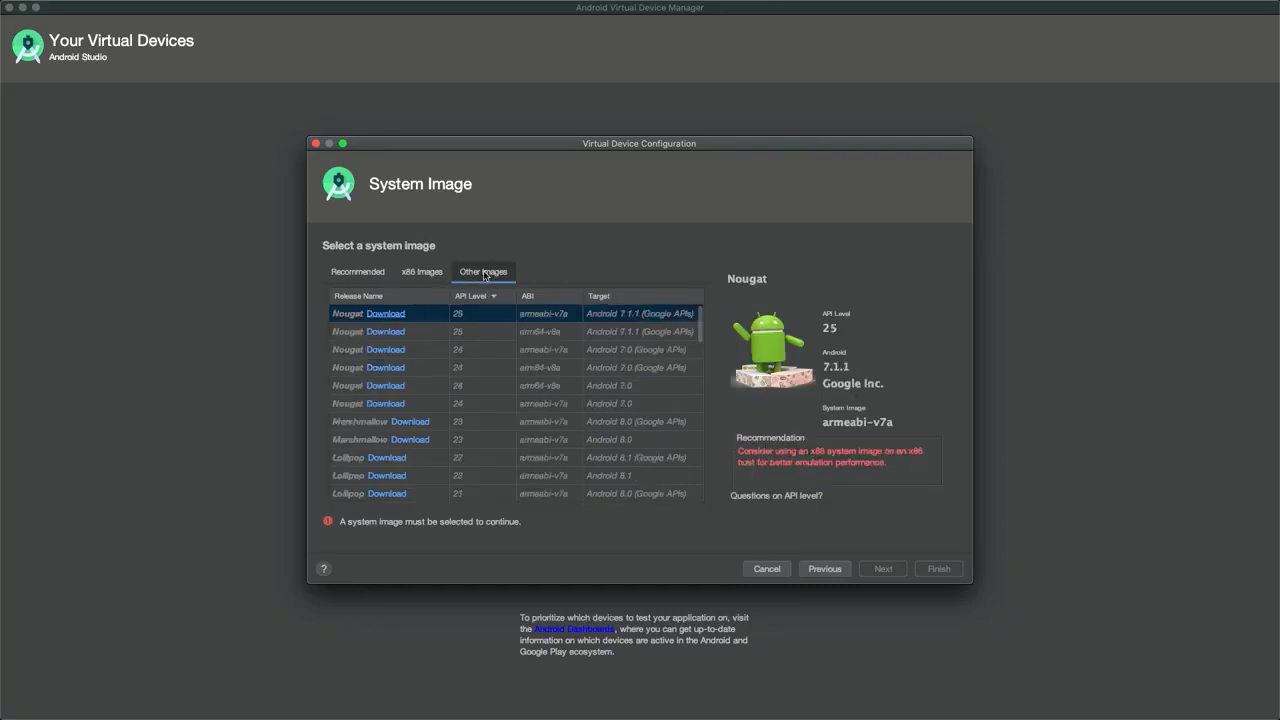
pyautogui.scroll(-10, 526, 392)
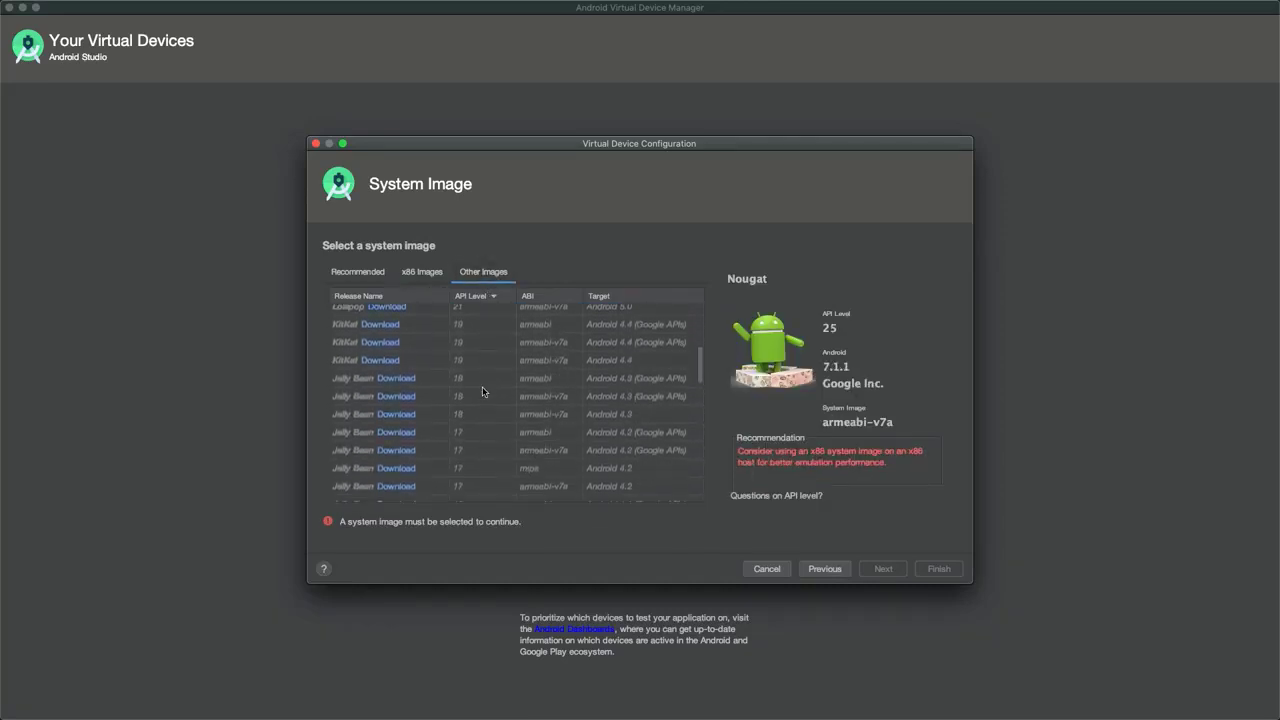
pyautogui.scroll(-5, 486, 391)
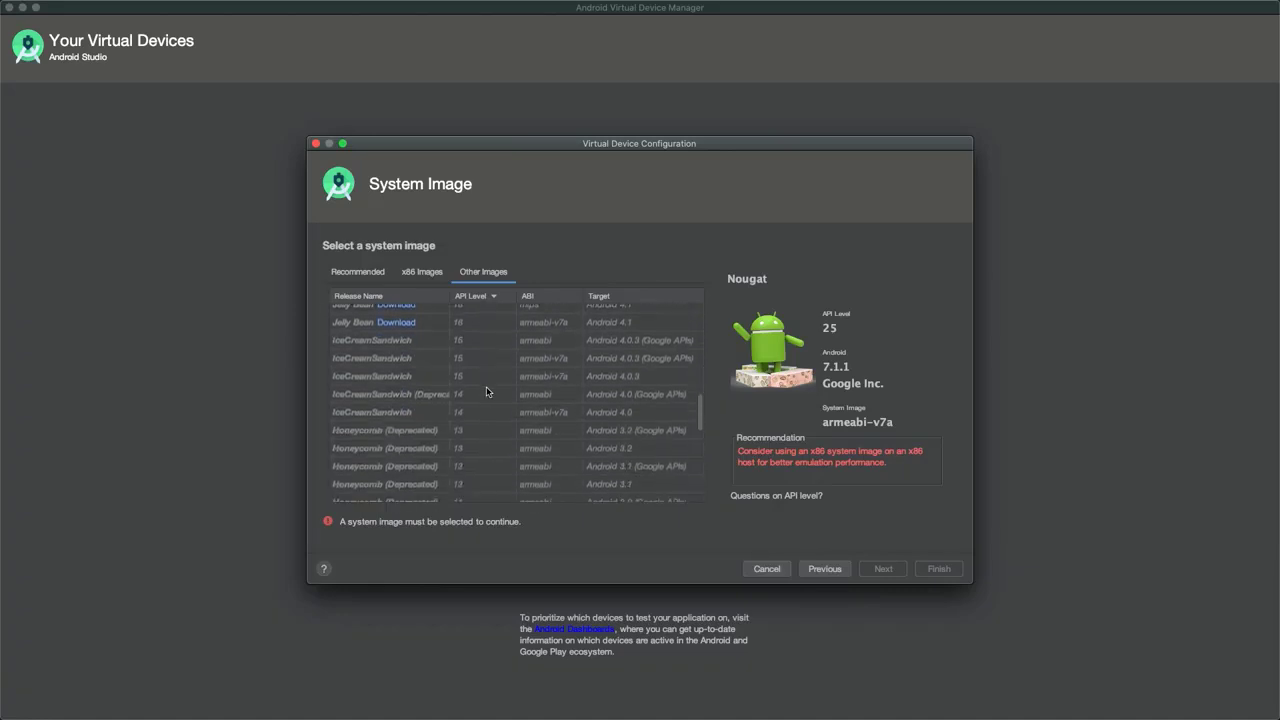
pyautogui.scroll(-3, 487, 391)
pyautogui.scroll(20, 492, 390)
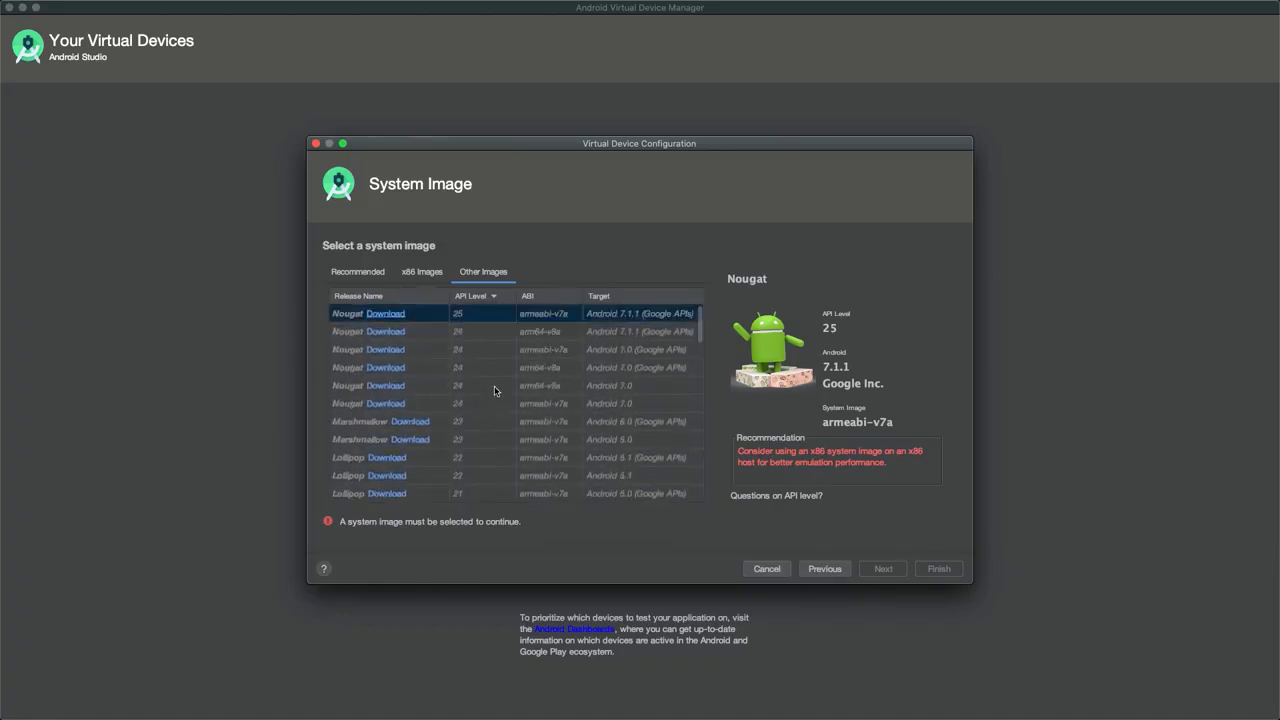
pyautogui.click(422, 271)
pyautogui.click(357, 271)
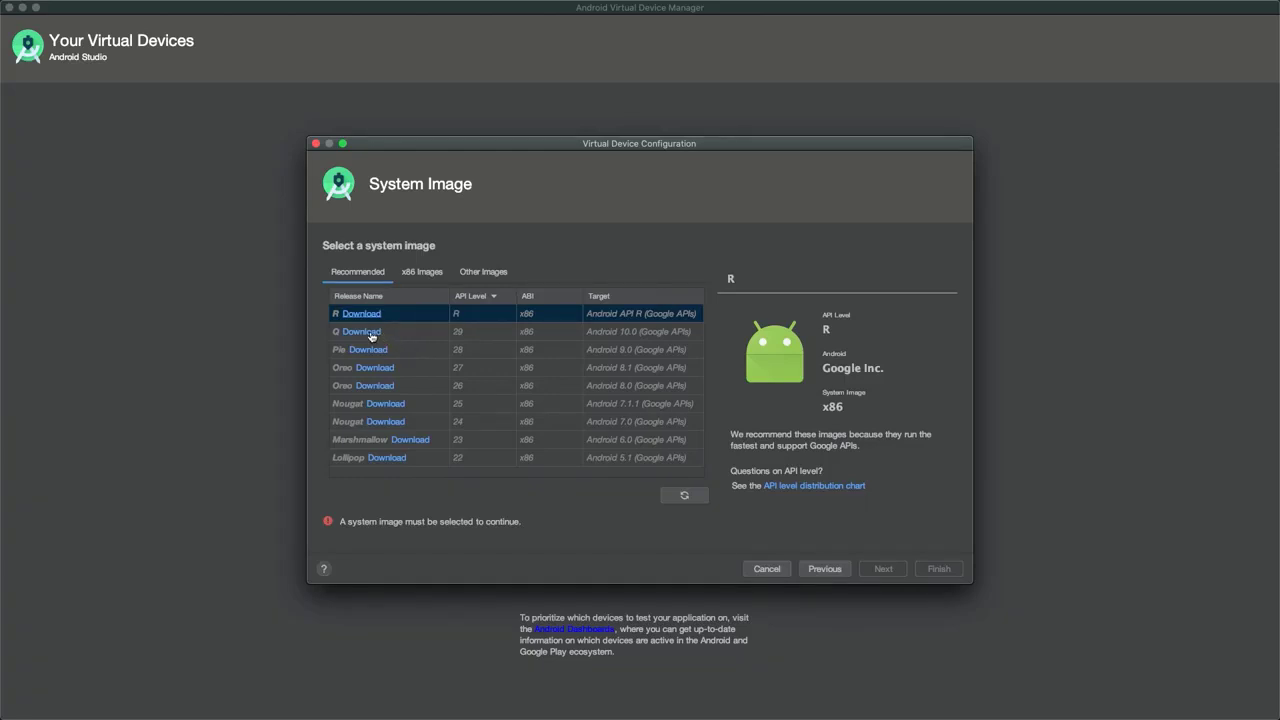
# Download the Q (API 29) Android 10.0 Google APIs x86 image and close the installer
pyautogui.click(369, 333)
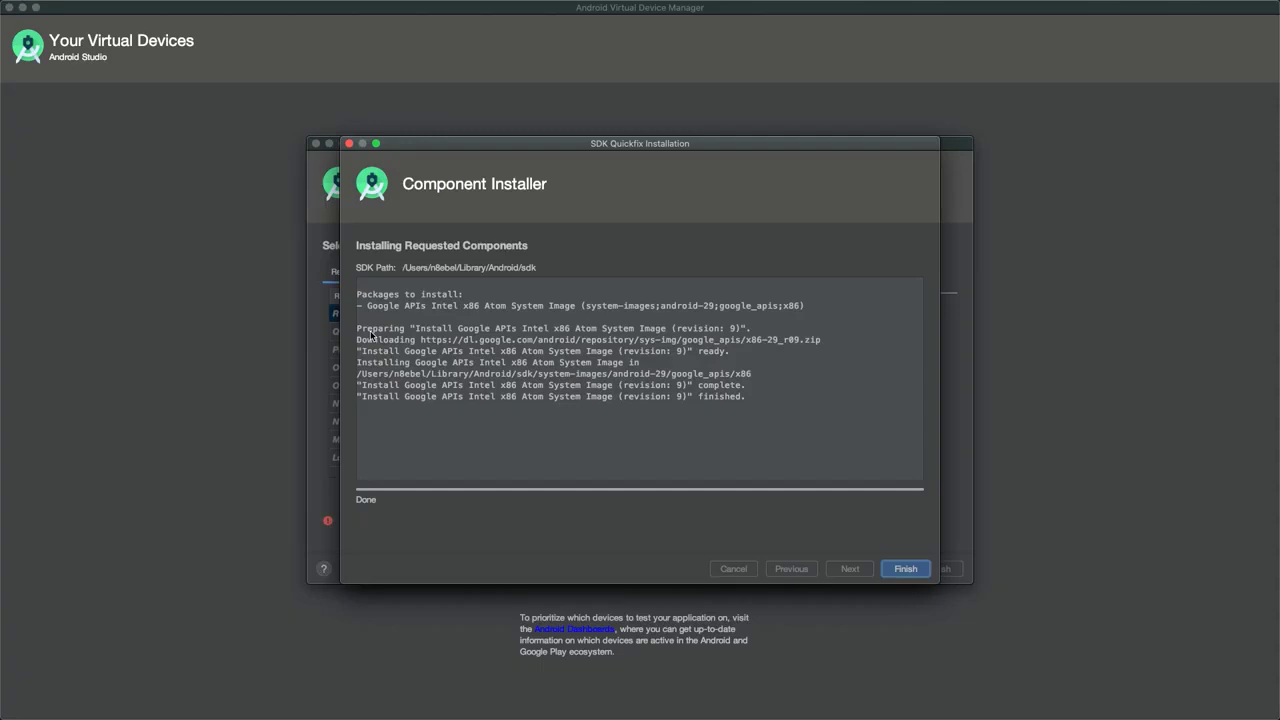
pyautogui.click(905, 569)
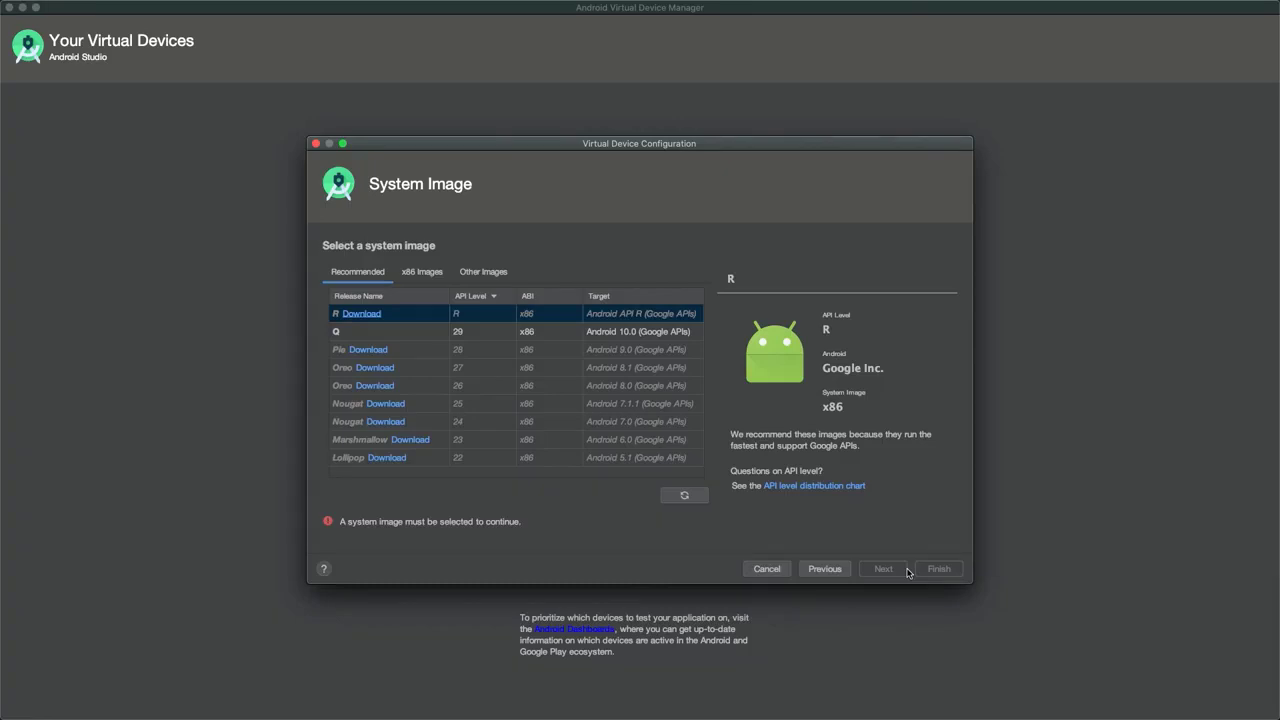
# Select the Q API 29 image and create the Pixel 3 XL API 29 virtual device
pyautogui.click(367, 333)
pyautogui.click(891, 574)
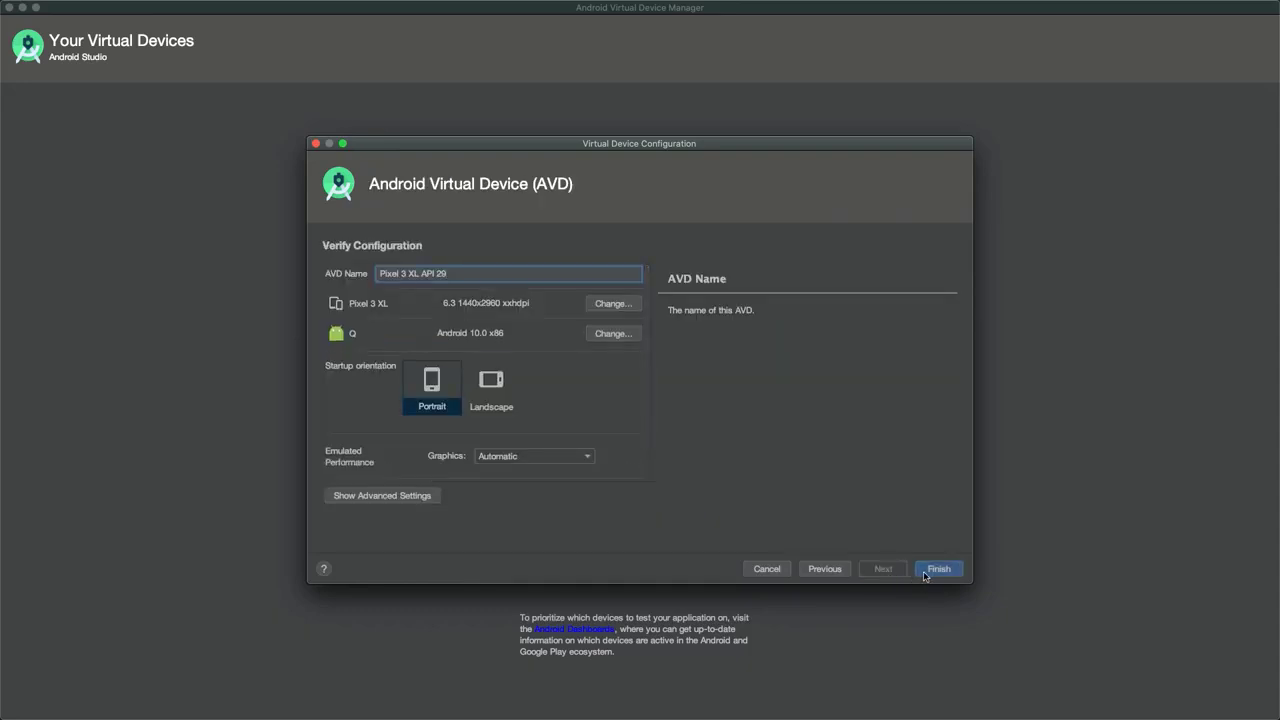
pyautogui.click(925, 574)
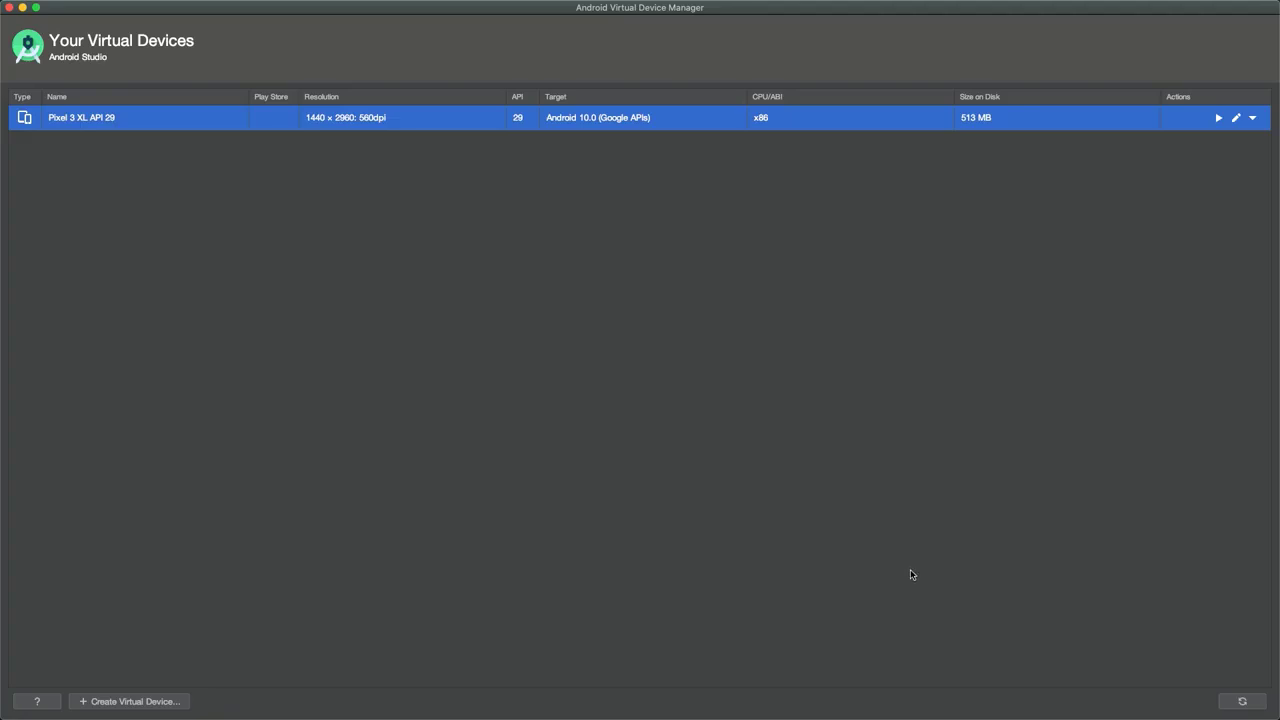
# Close the AVD Manager and expand the res folder and Gradle Scripts in the project tree
pyautogui.click(9, 7)
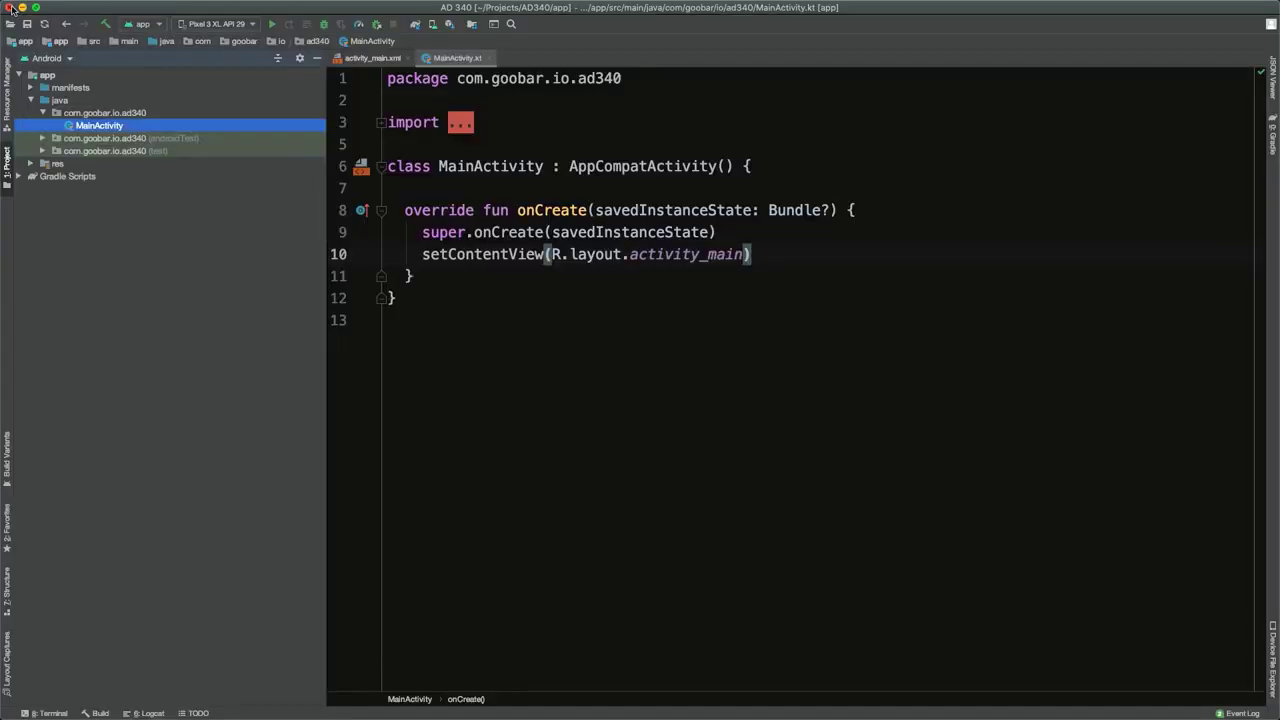
pyautogui.click(770, 255)
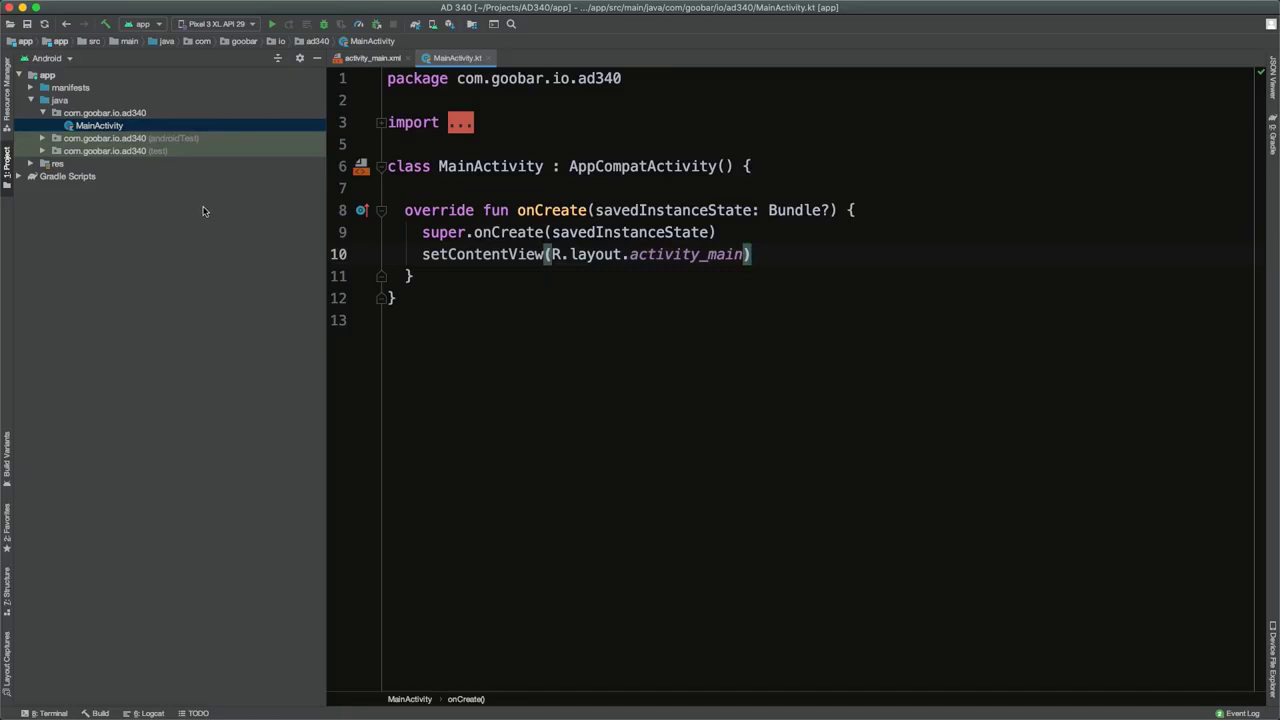
pyautogui.click(31, 164)
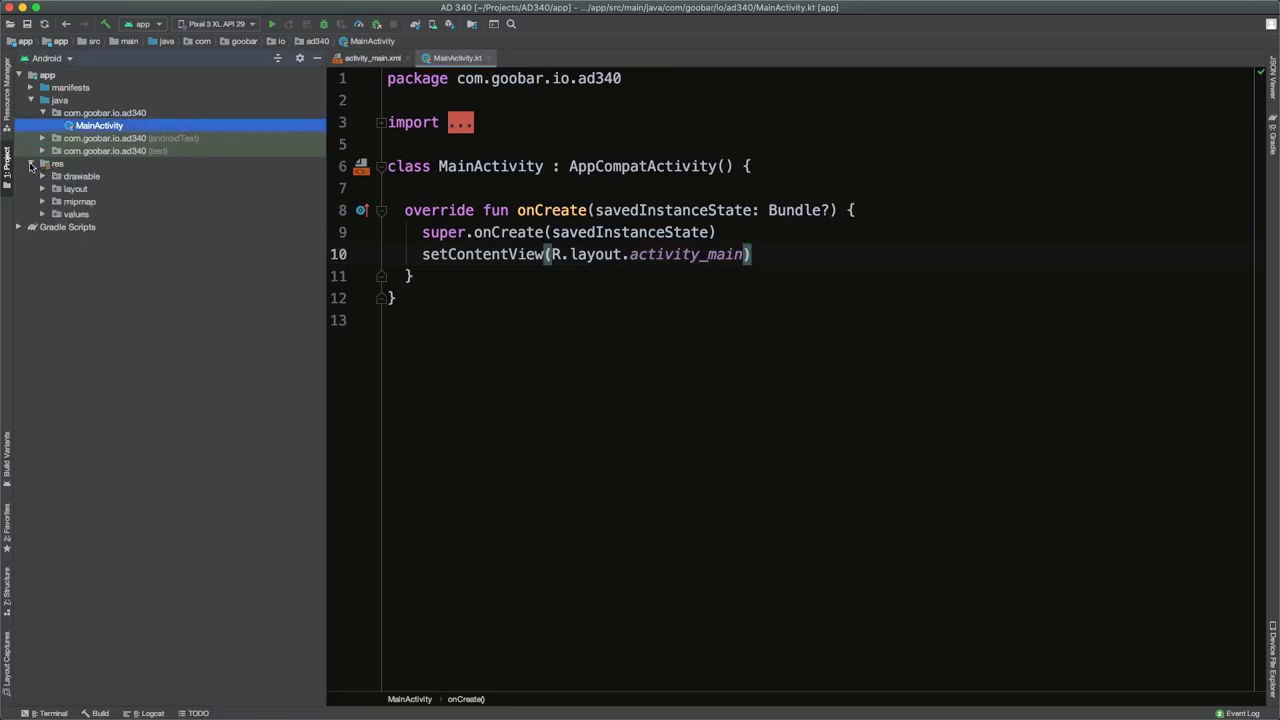
pyautogui.click(19, 227)
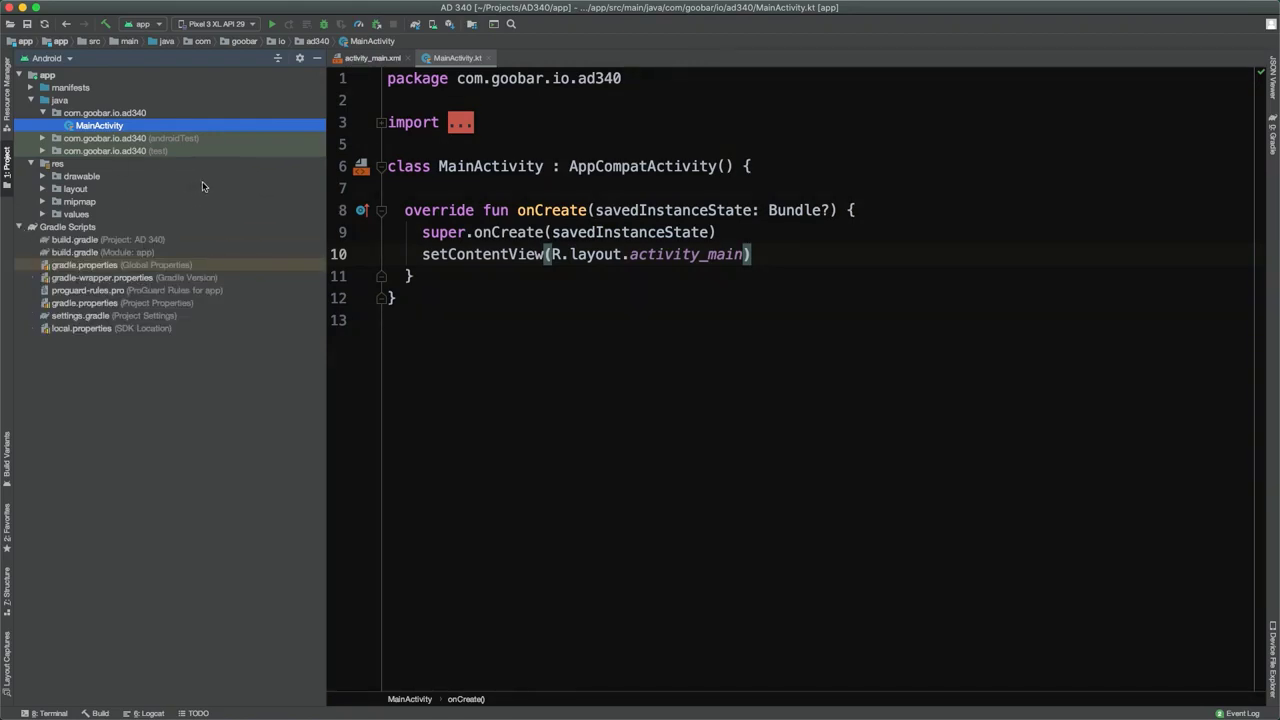
# Switch to Project view and open MainActivity under app/src/main/java/com.goobar.io.ad340
pyautogui.click(55, 58)
pyautogui.click(50, 60)
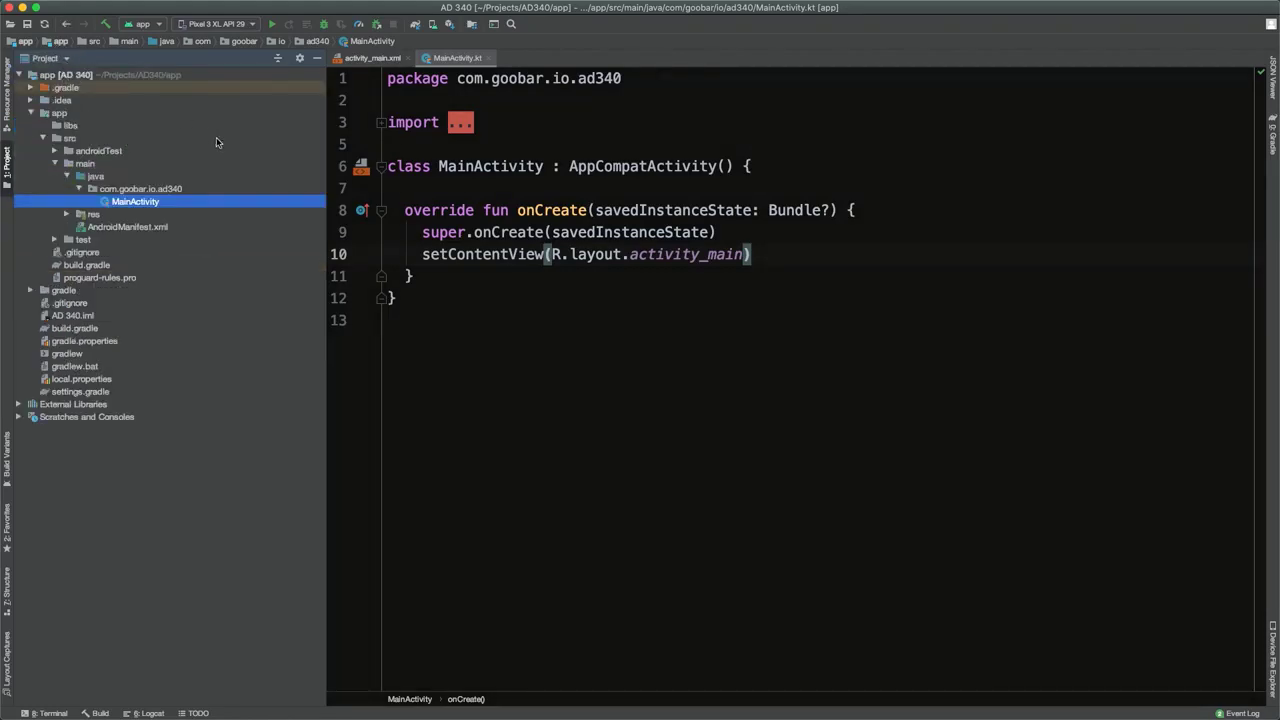
pyautogui.click(30, 114)
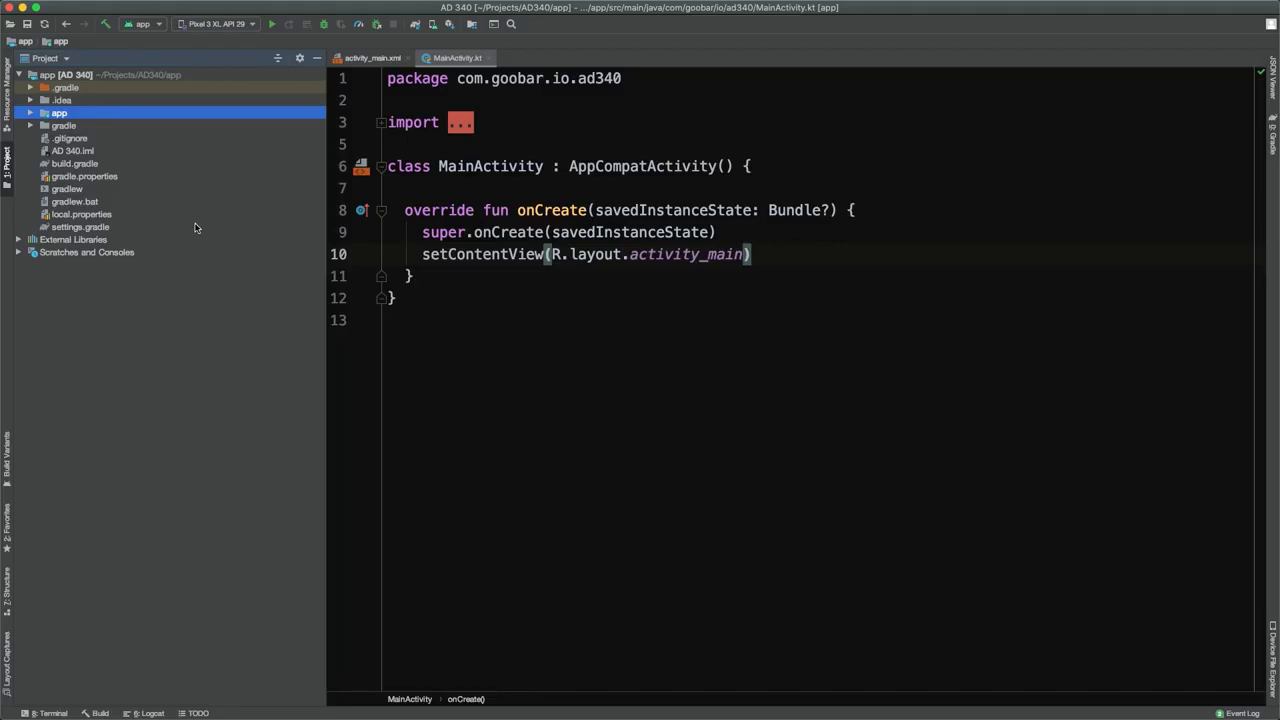
pyautogui.click(30, 114)
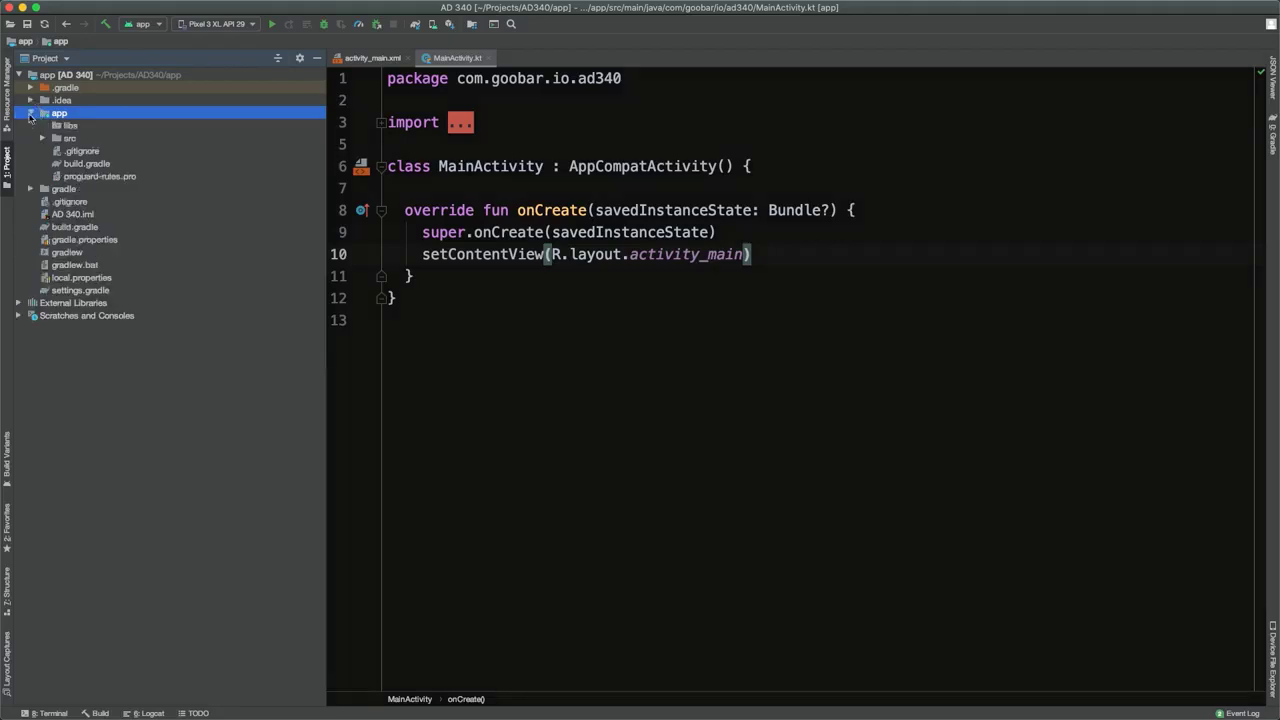
pyautogui.click(42, 138)
pyautogui.click(54, 164)
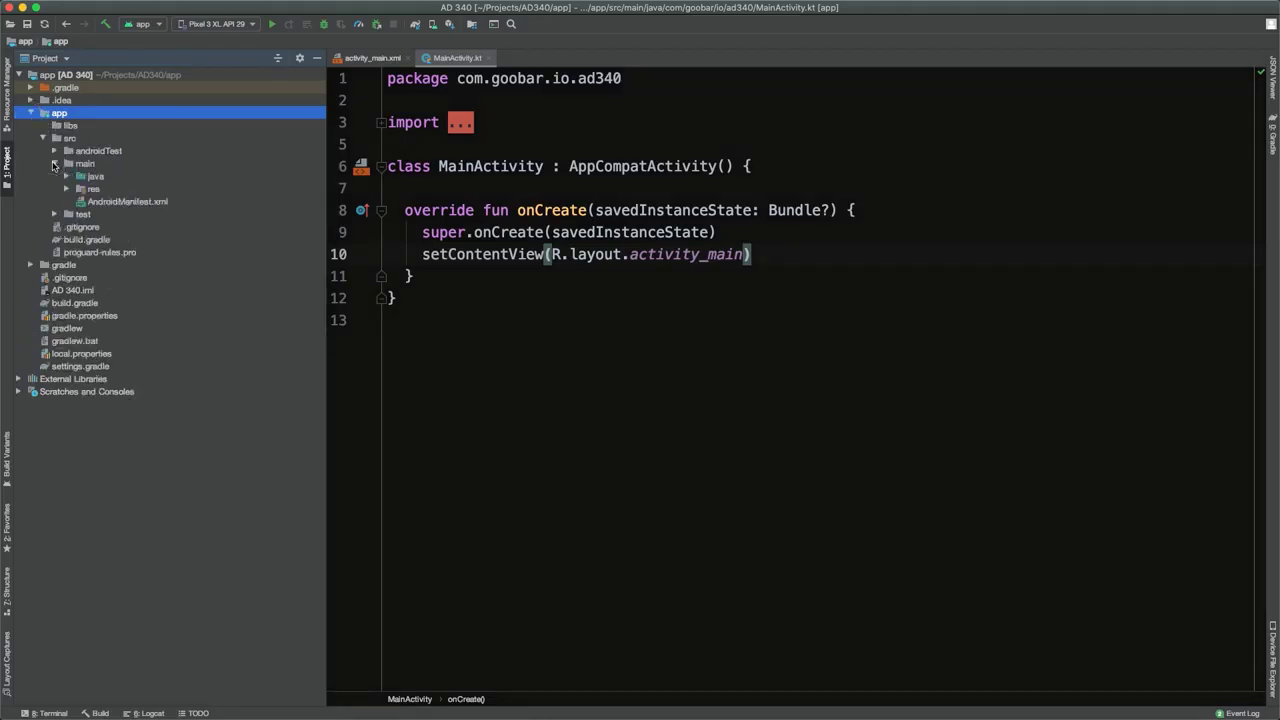
pyautogui.click(66, 176)
pyautogui.click(78, 189)
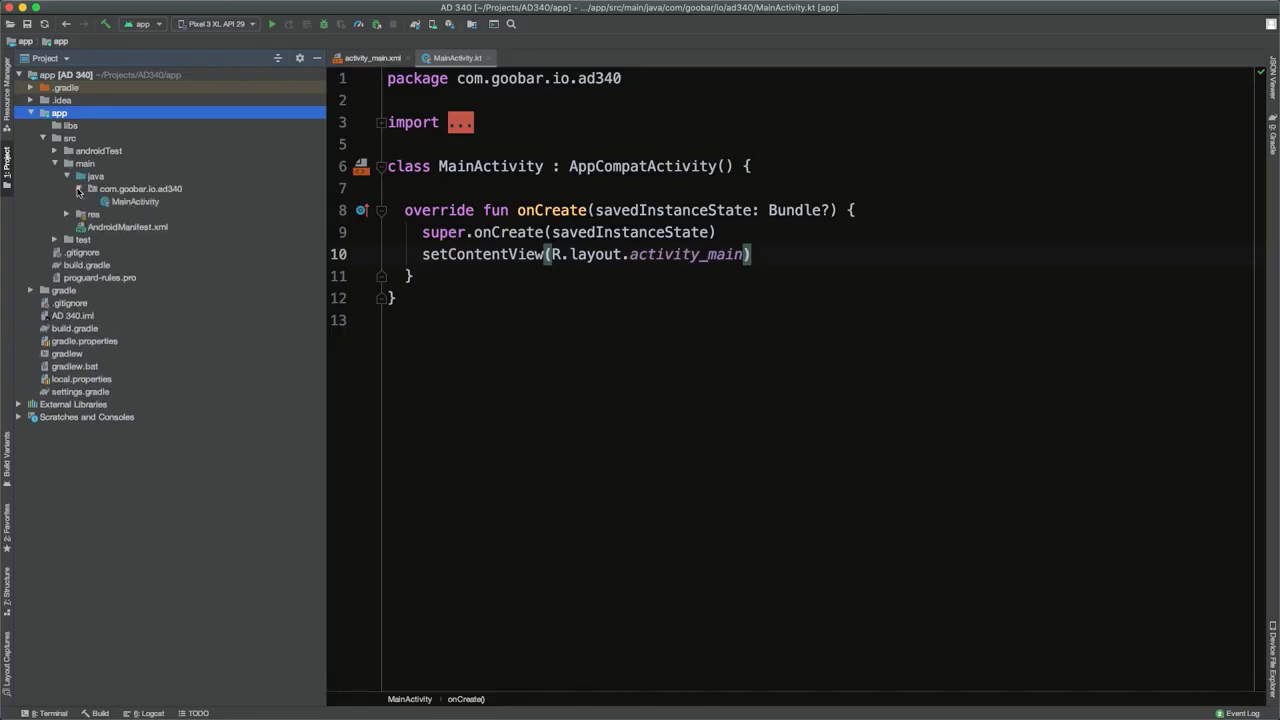
pyautogui.doubleClick(130, 201)
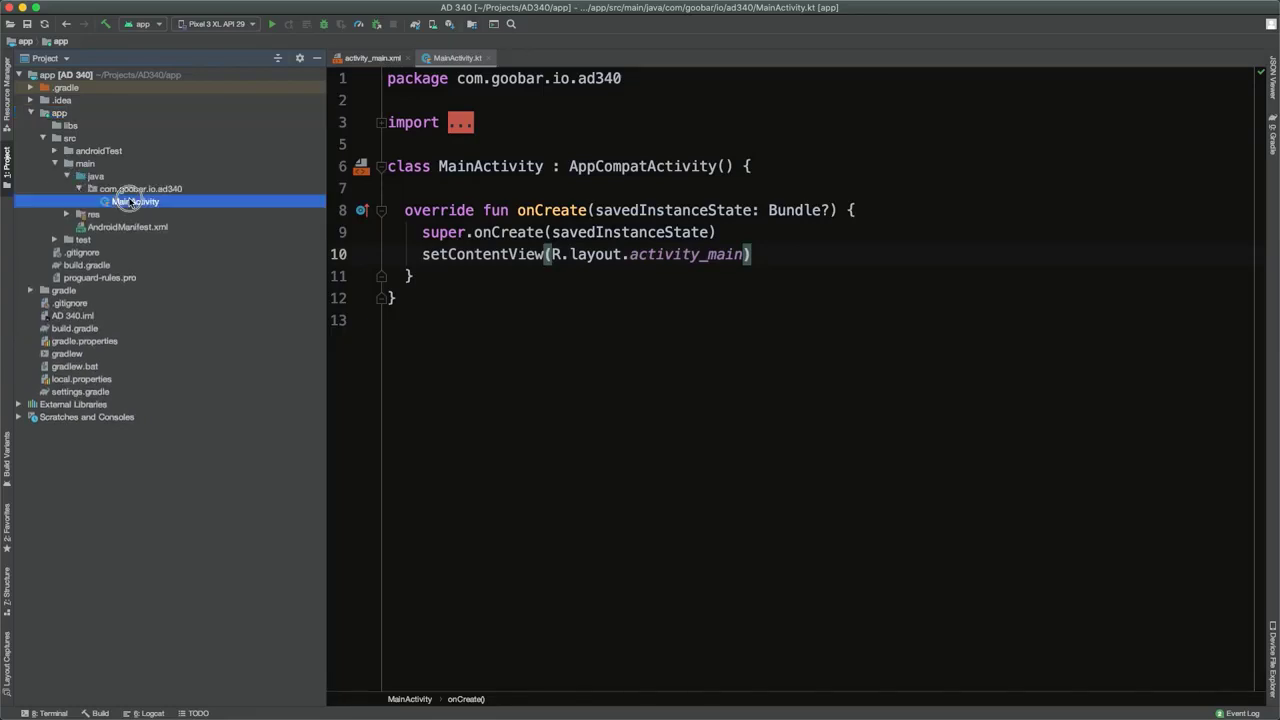
# Focus the MainActivity code while the app launches on the Pixel 3 XL API 29 emulator
pyautogui.click(528, 120)
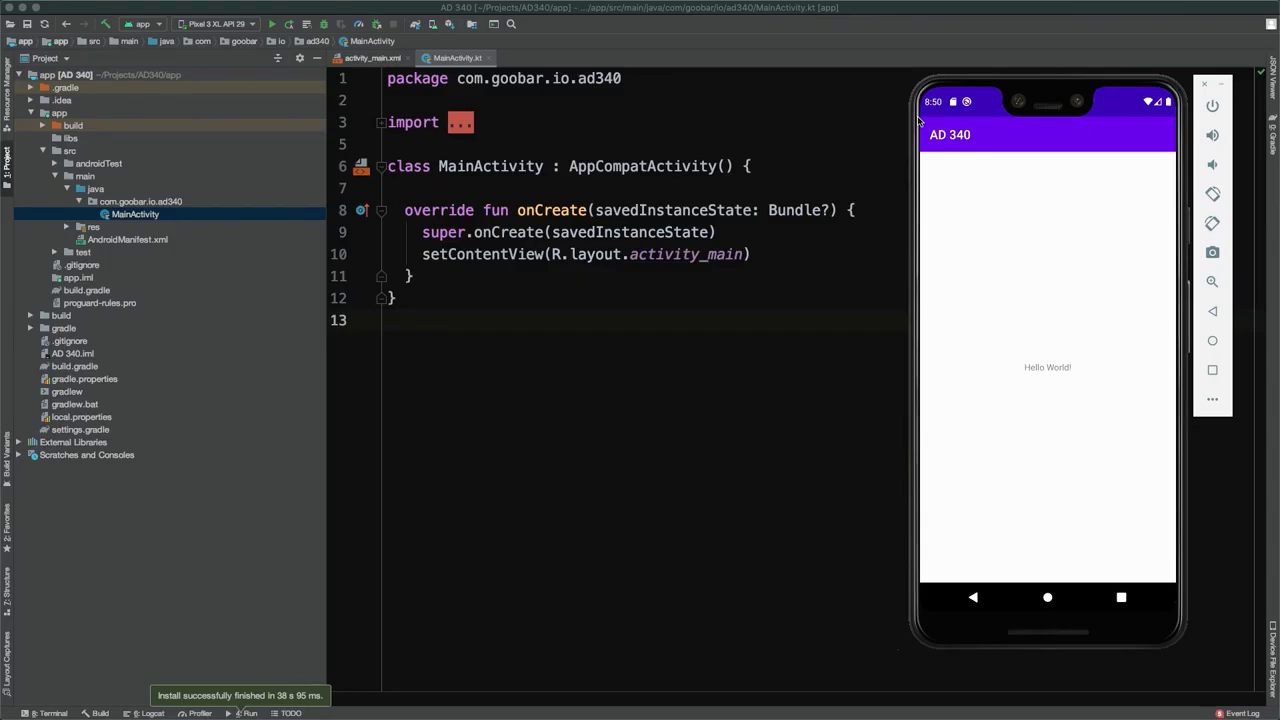
# Highlight the MainActivity class declaration on line 6
pyautogui.click(816, 256)
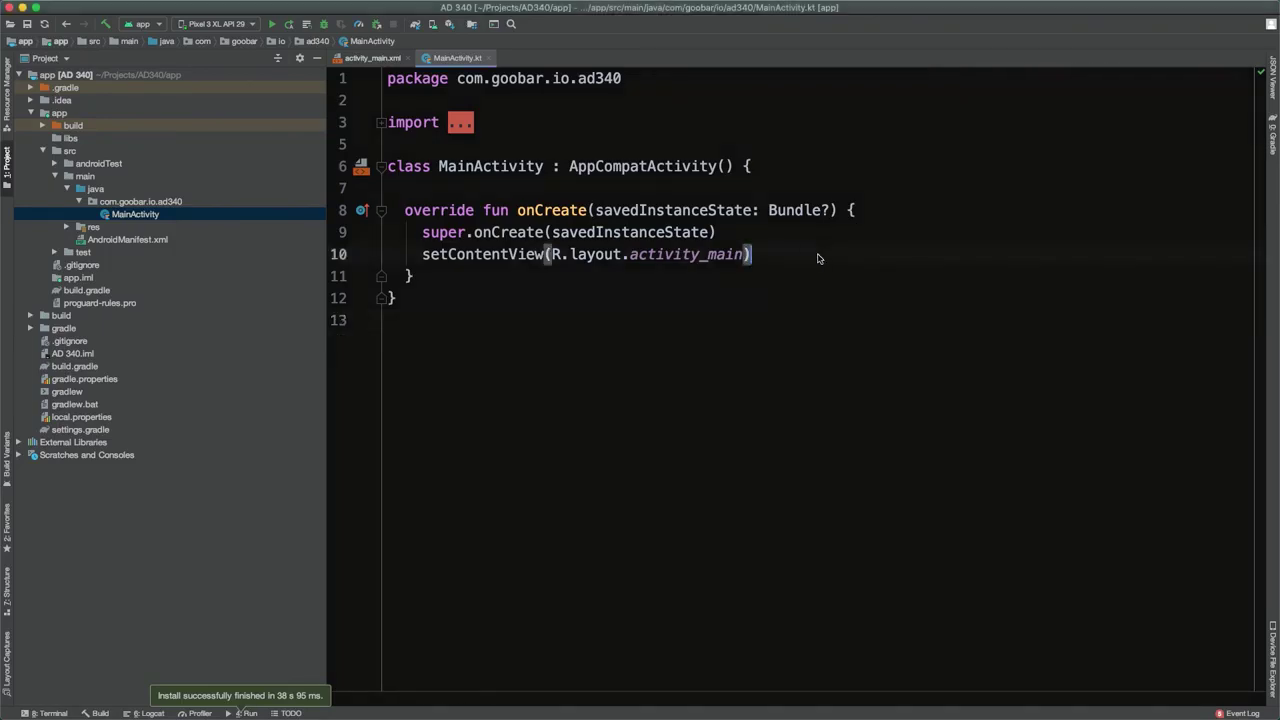
pyautogui.doubleClick(520, 168)
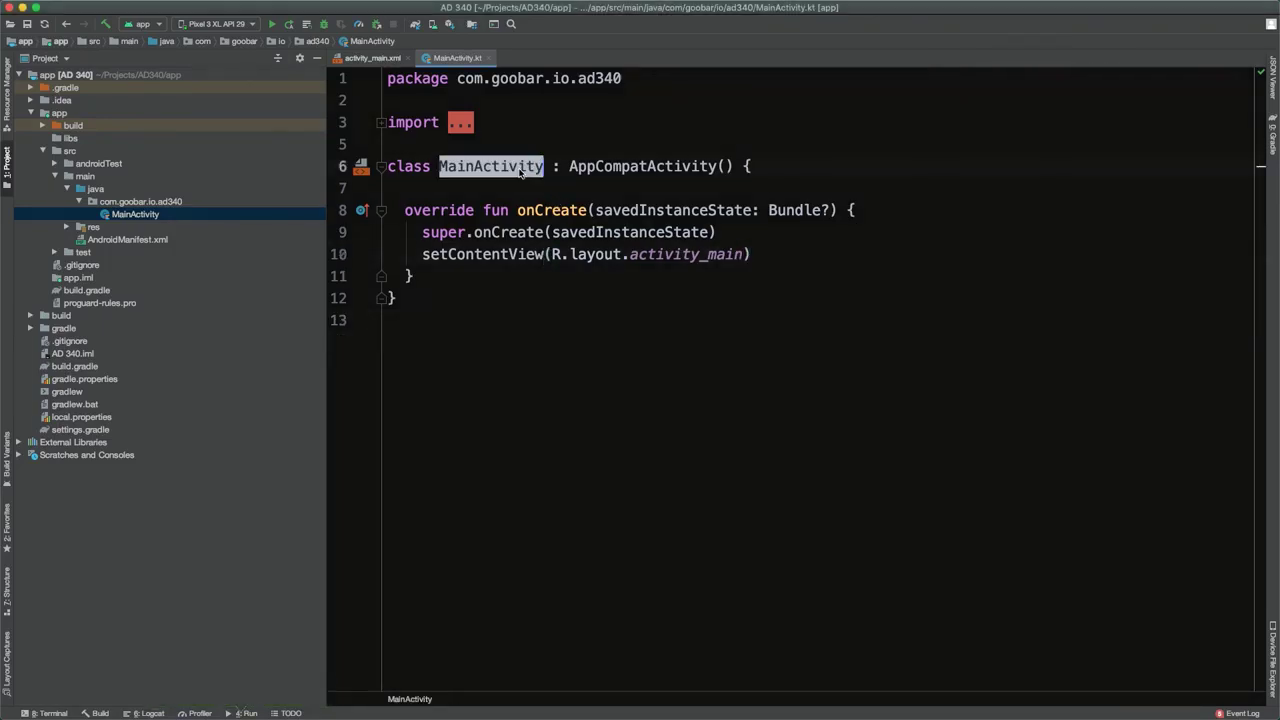
pyautogui.press('End')
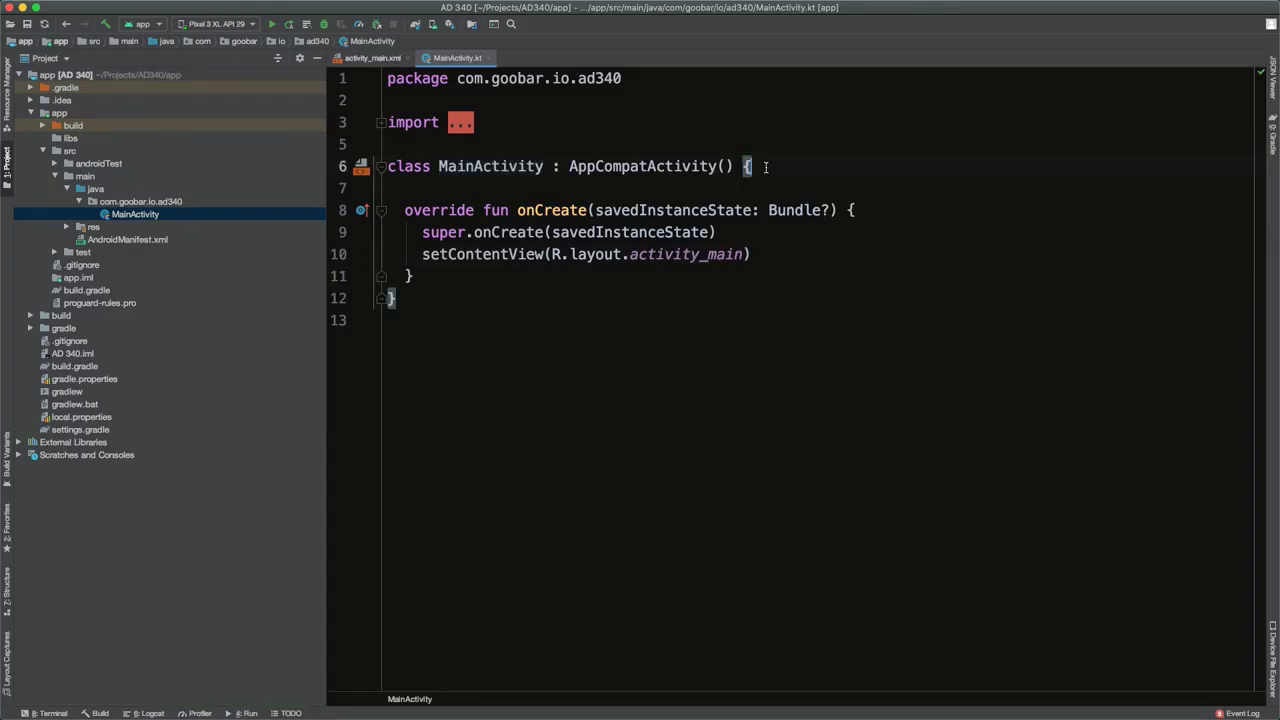
pyautogui.doubleClick(404, 166)
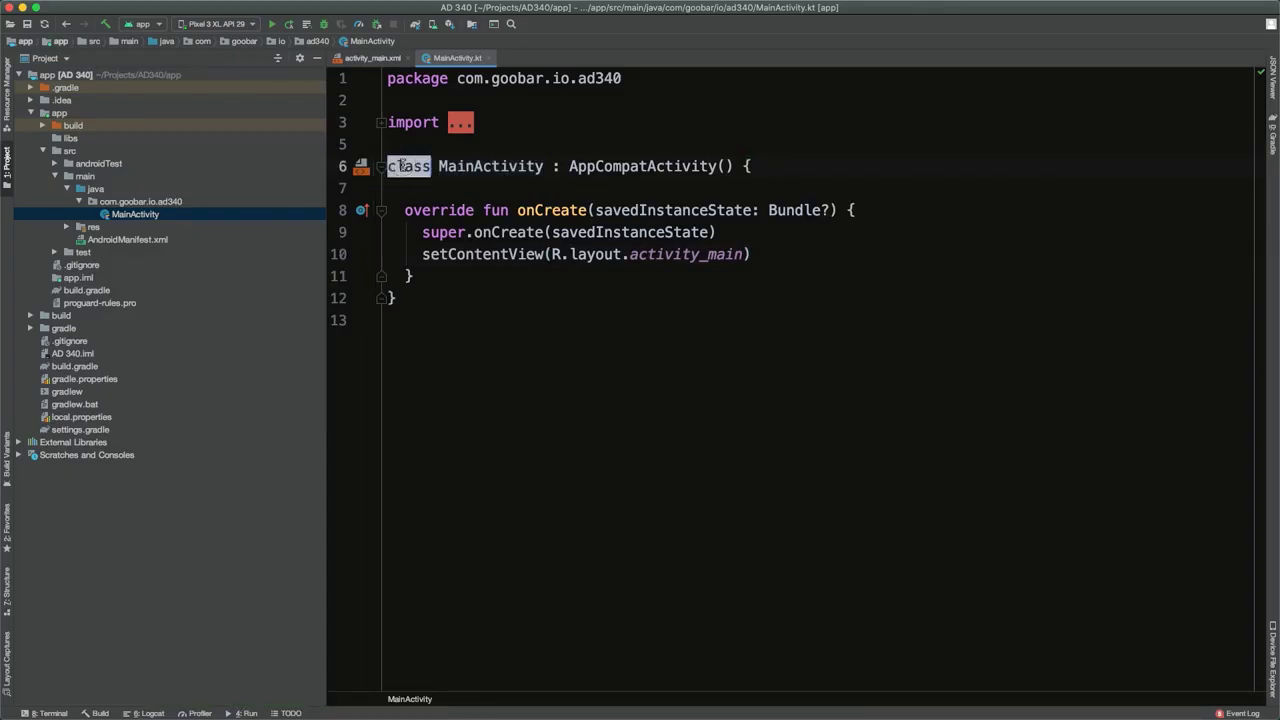
pyautogui.click(772, 166)
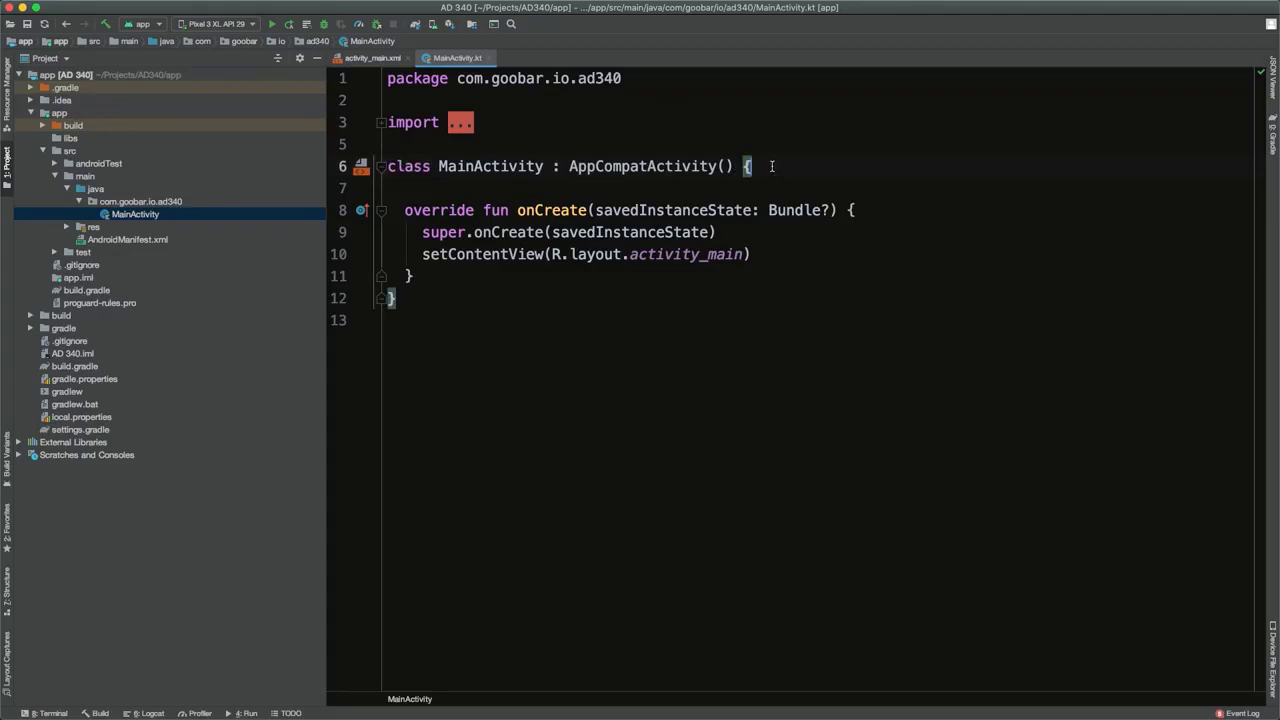
# Point out onCreate and the setContentView call, then open the activity_main.xml layout
pyautogui.click(522, 210)
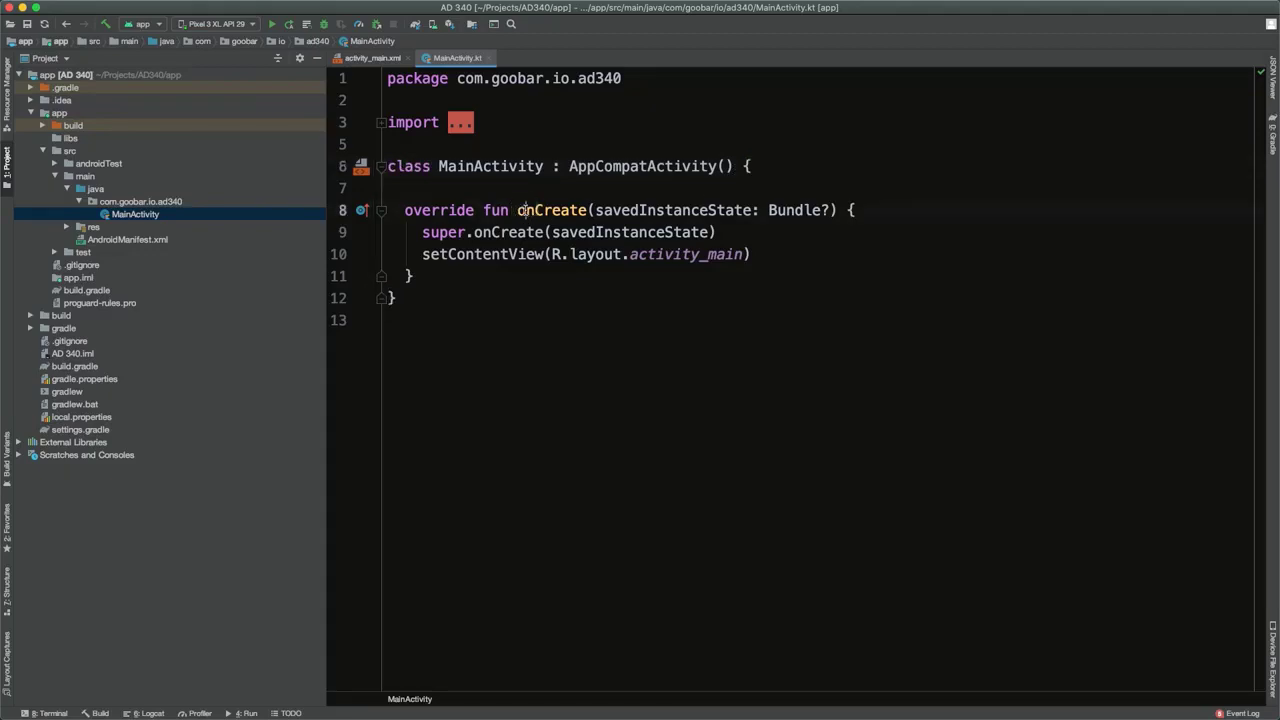
pyautogui.click(854, 251)
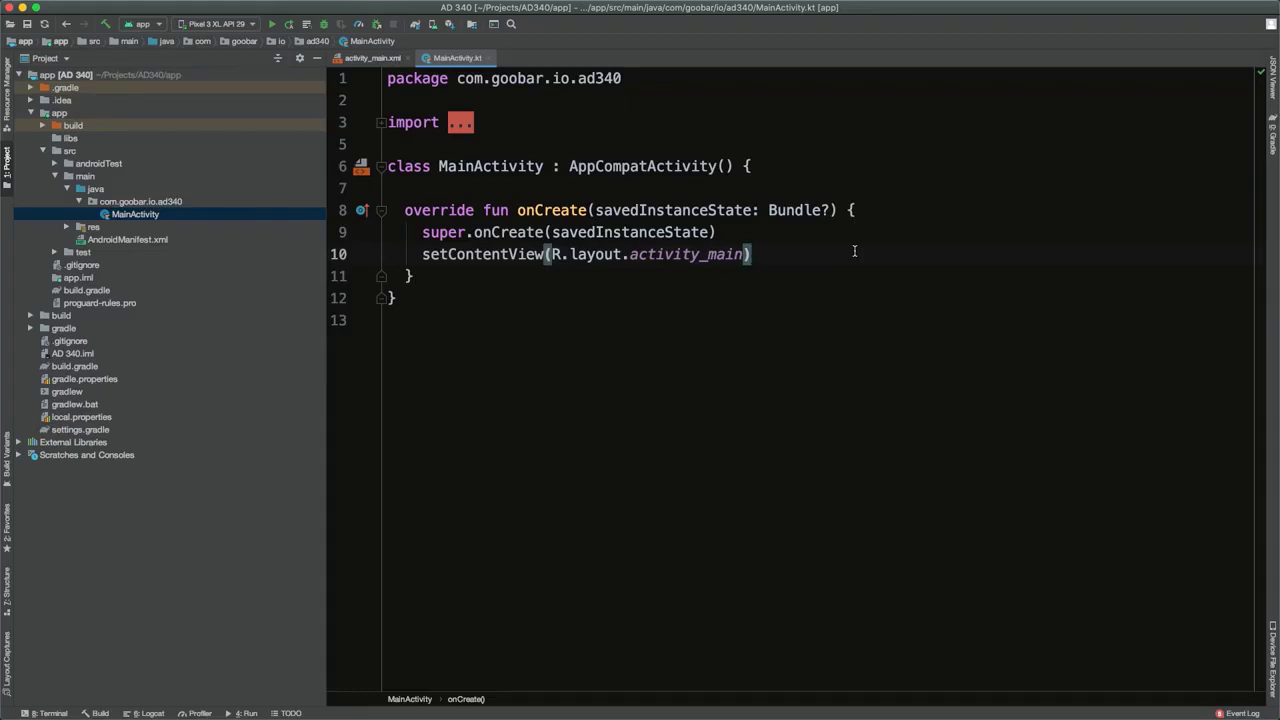
pyautogui.hotkey('shift', 'Home')
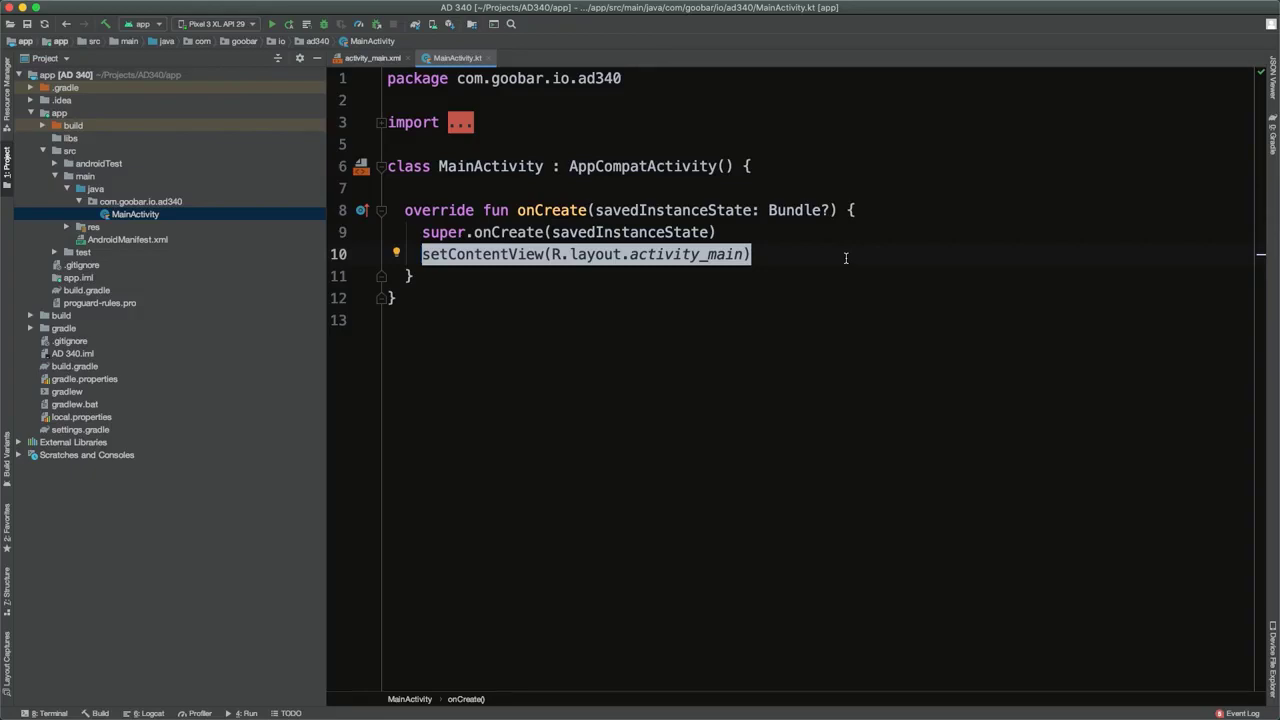
pyautogui.click(845, 258)
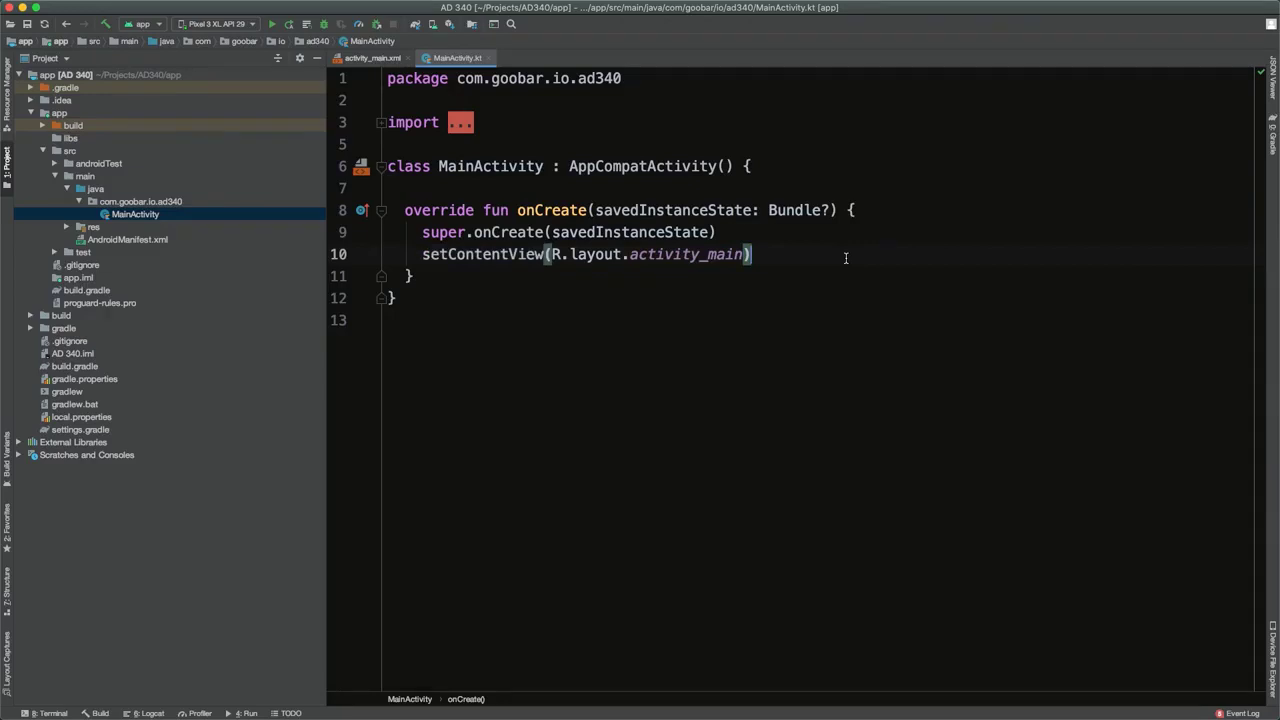
pyautogui.keyDown('super'); pyautogui.click(714, 254); pyautogui.keyUp('super')
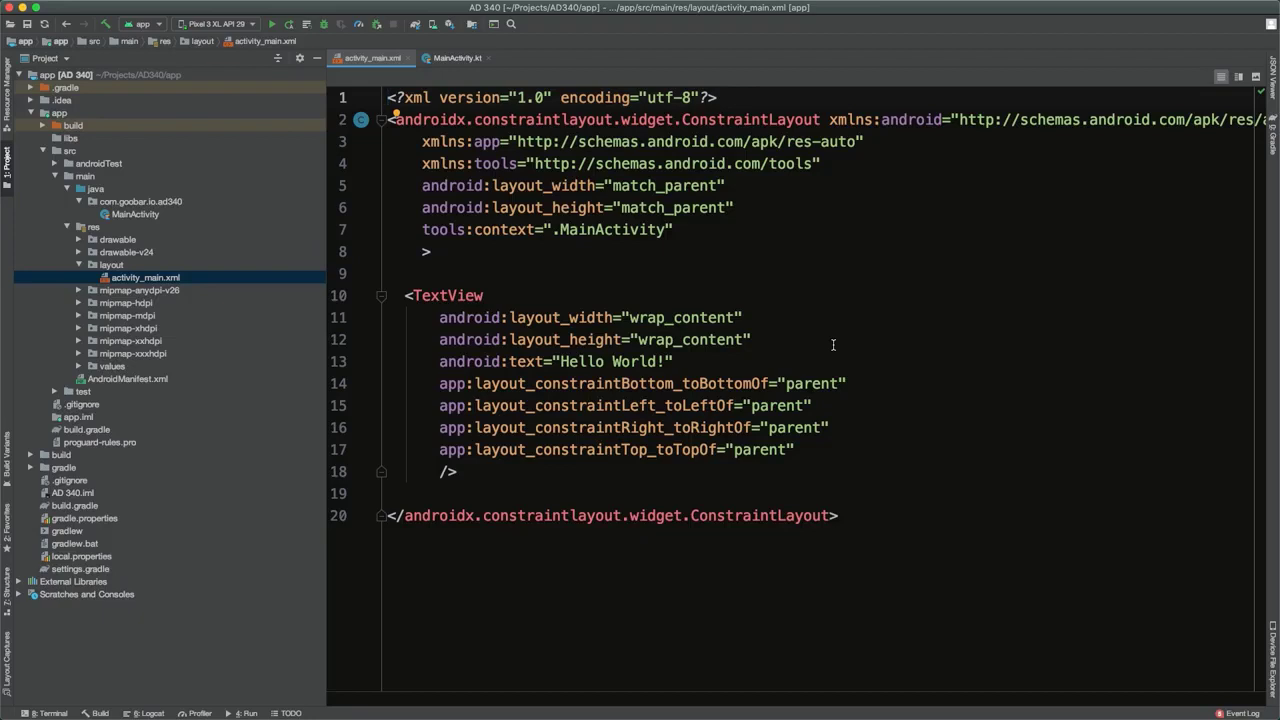
# Replace 'World' with 'AD 340' in the TextView's android:text value
pyautogui.click(688, 361)
pyautogui.hotkey('shift', 'Home')
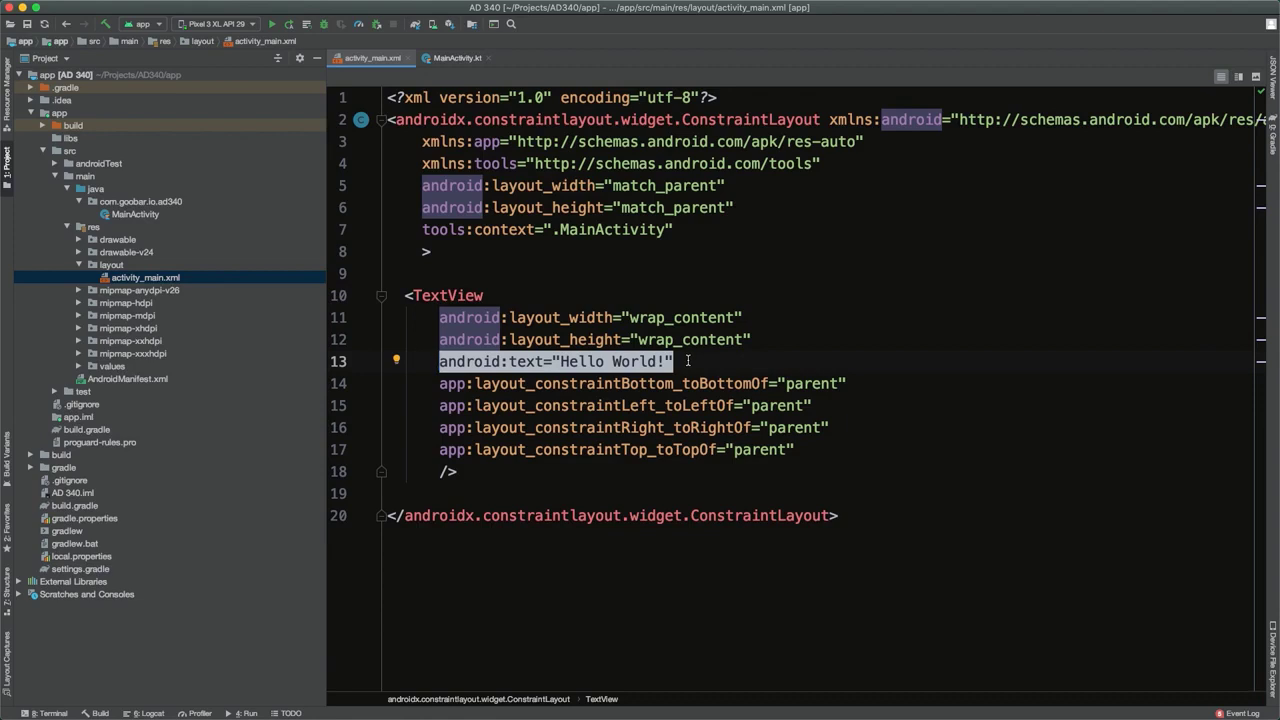
pyautogui.click(708, 363)
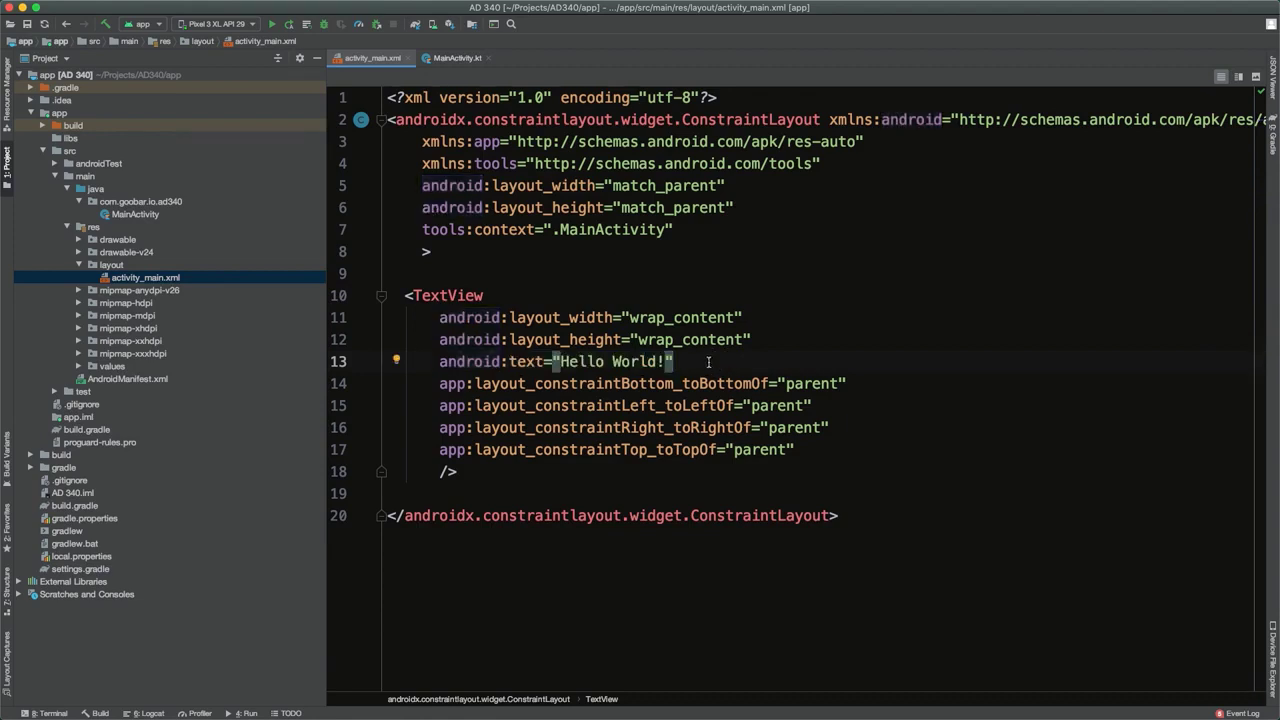
pyautogui.doubleClick(634, 362)
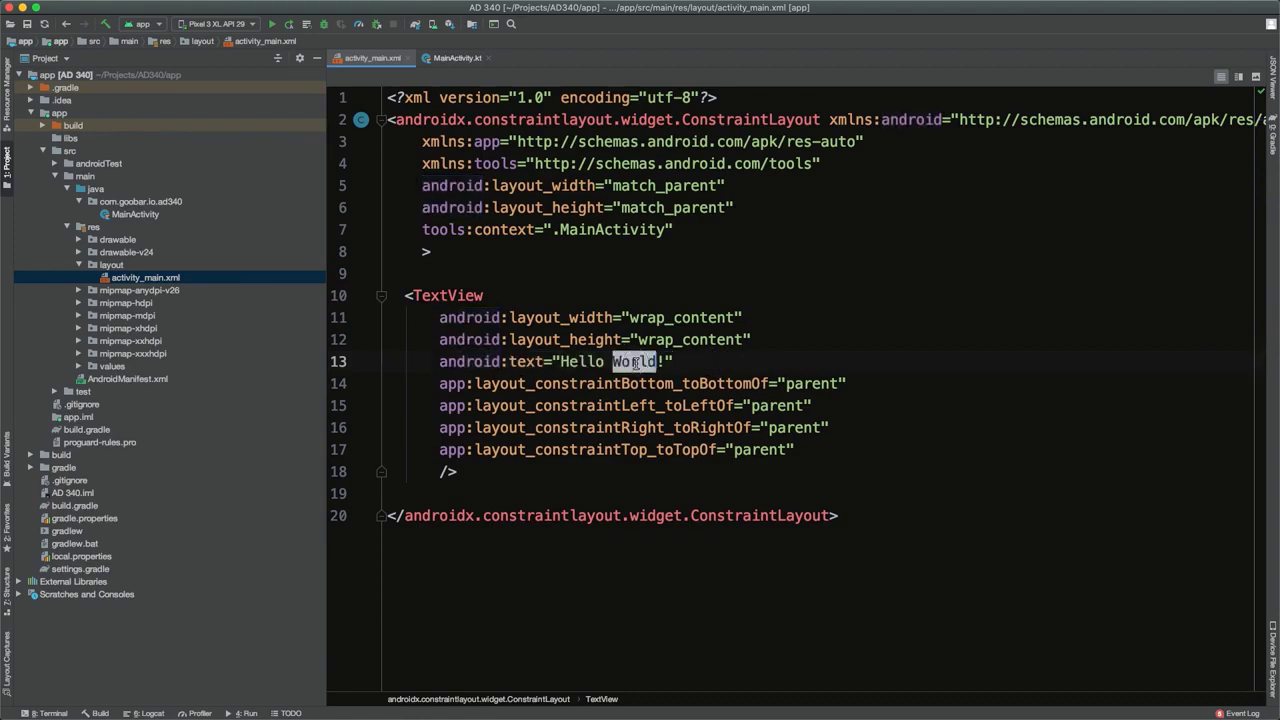
pyautogui.write('AD 340')
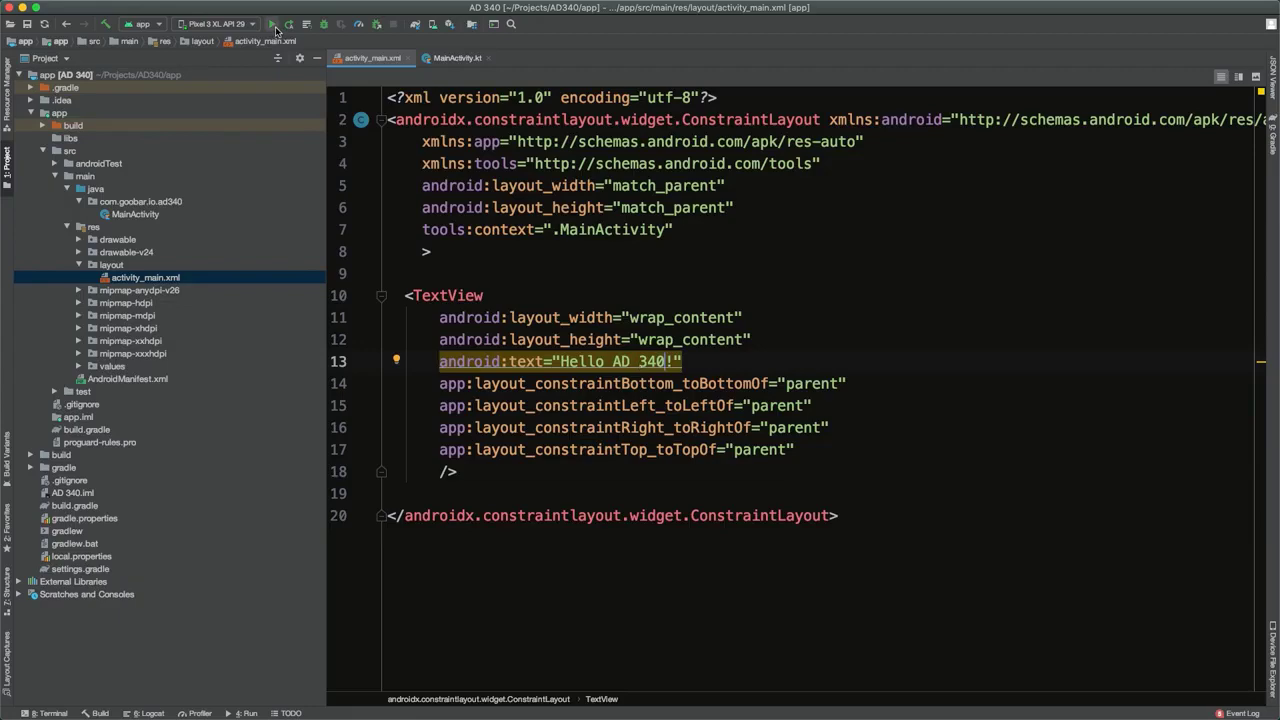
# Rerun the app and bring the Pixel 3 XL emulator forward to see 'Hello AD 340!'
pyautogui.click(273, 24)
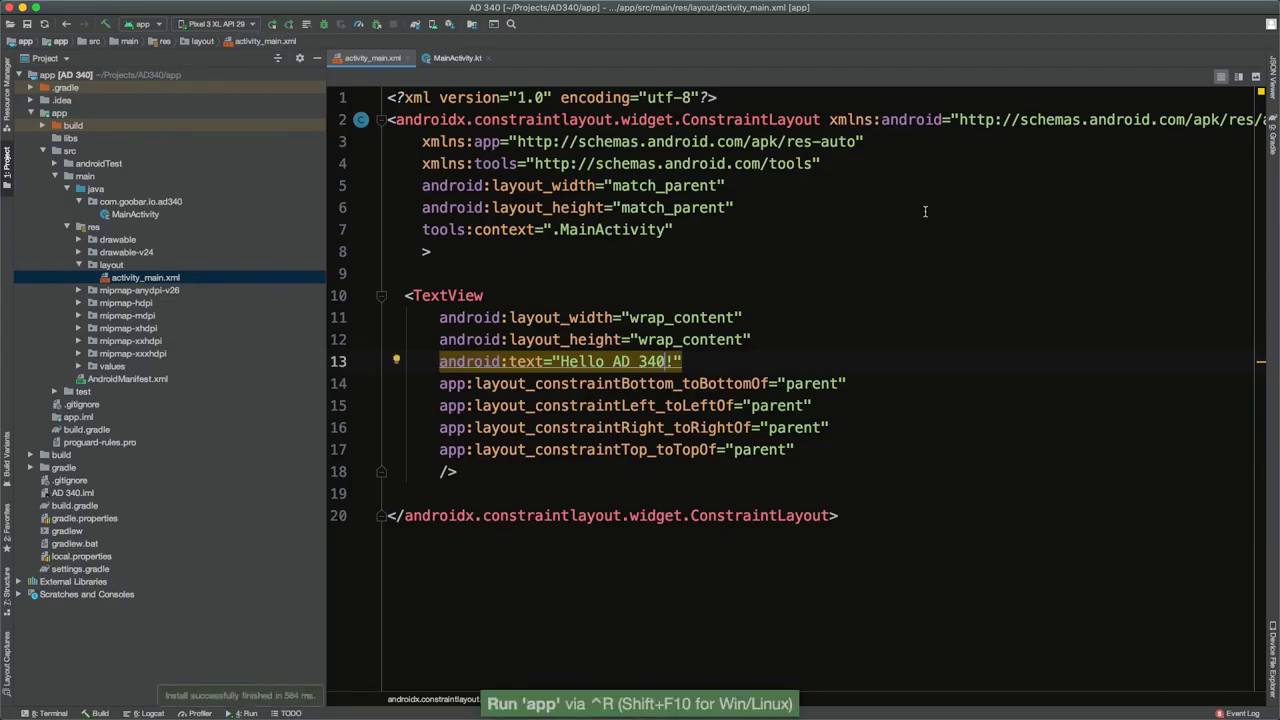
pyautogui.hotkey('ctrl', 'Up')
pyautogui.click(1151, 319)
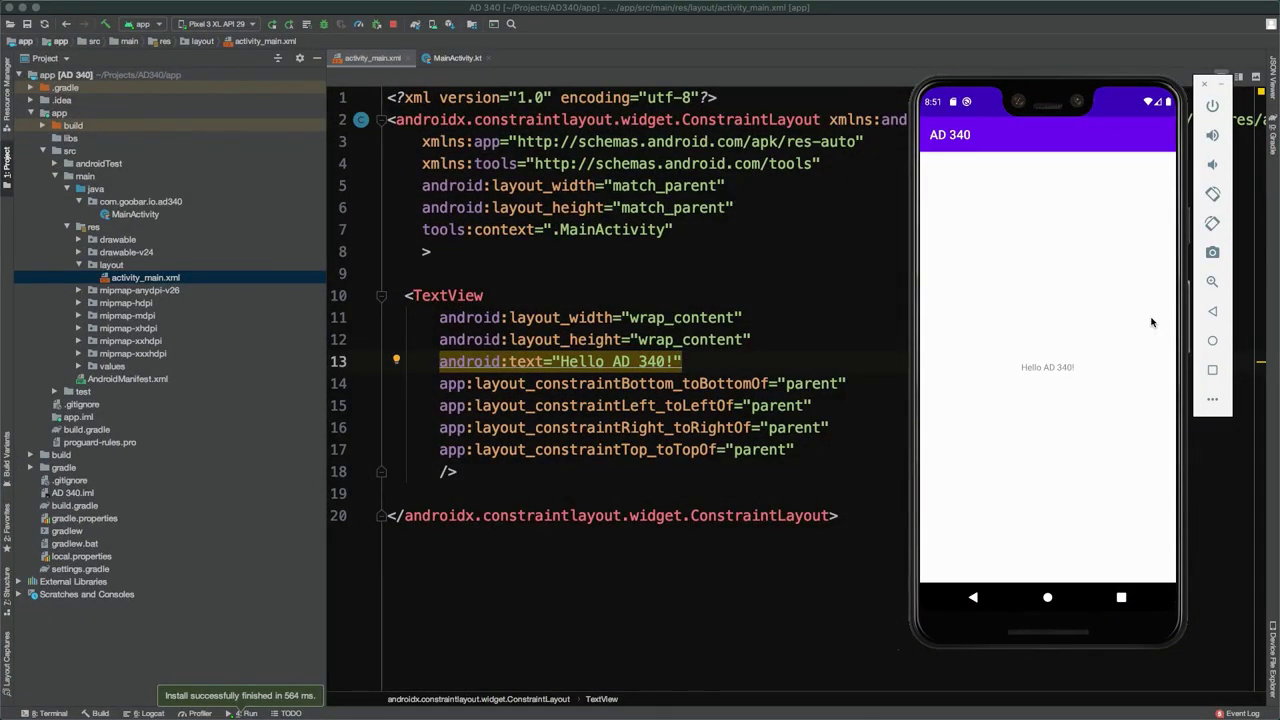
# Append 'My name is' with the developer's name to the greeting and rerun the app
pyautogui.click(678, 364)
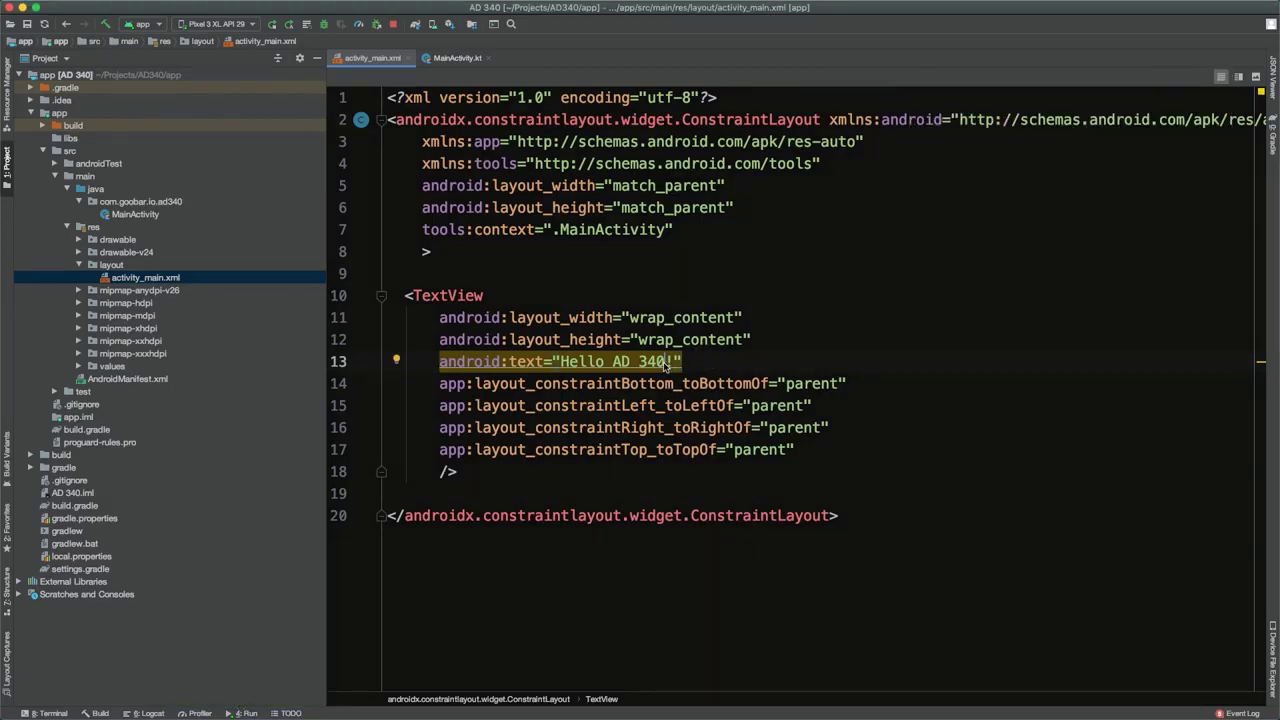
pyautogui.write('My name i')
pyautogui.write('s Nate')
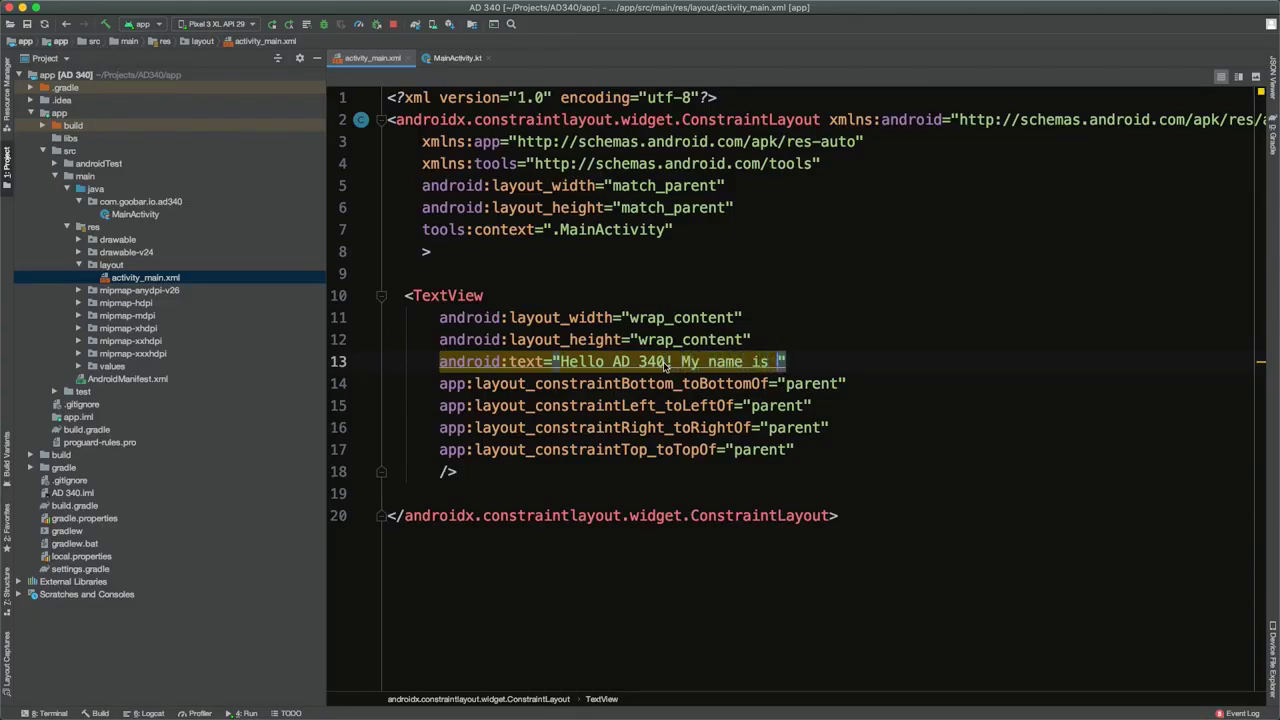
pyautogui.write('!')
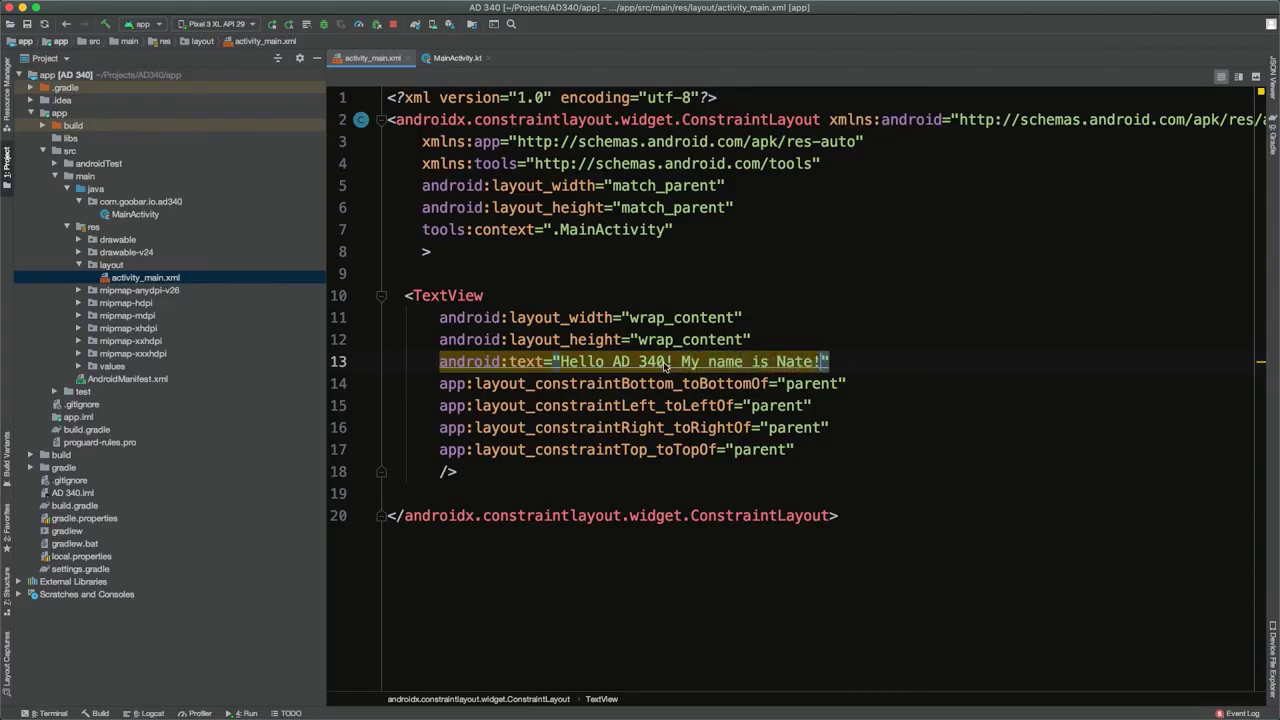
pyautogui.click(280, 28)
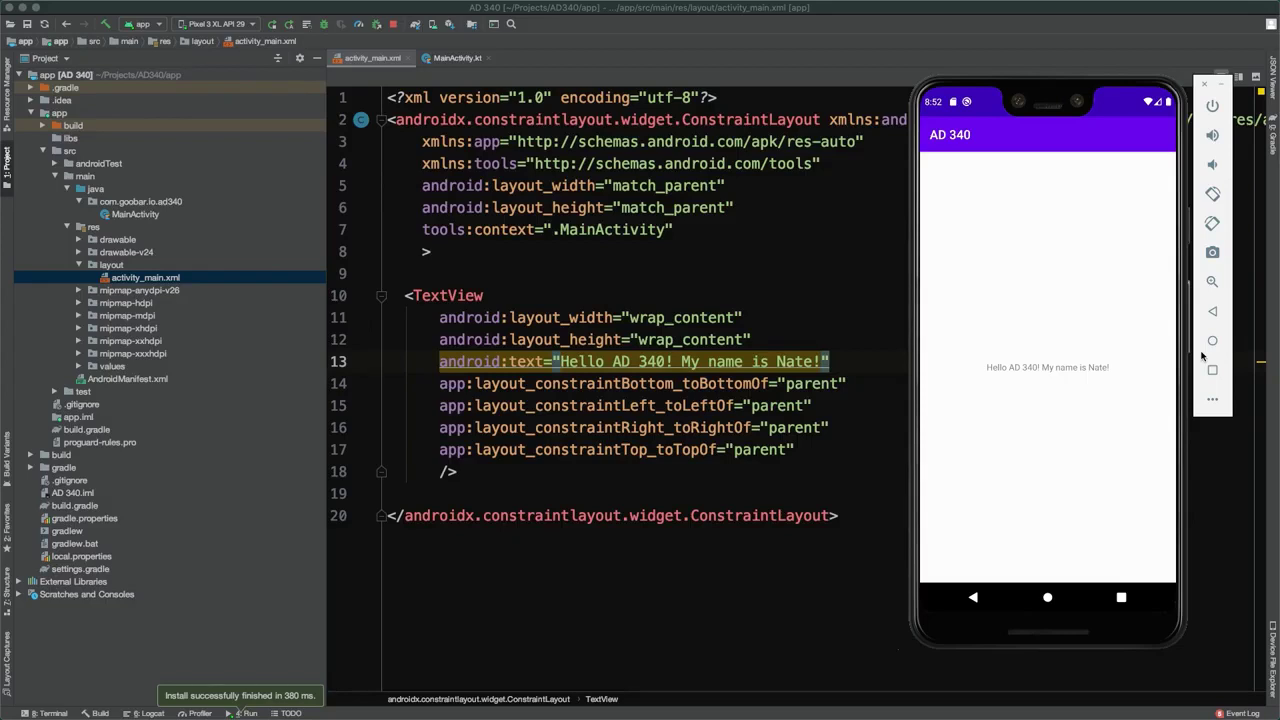
# Close activity_main.xml, collapse the app module in the project tree, and focus MainActivity.kt
pyautogui.click(728, 67)
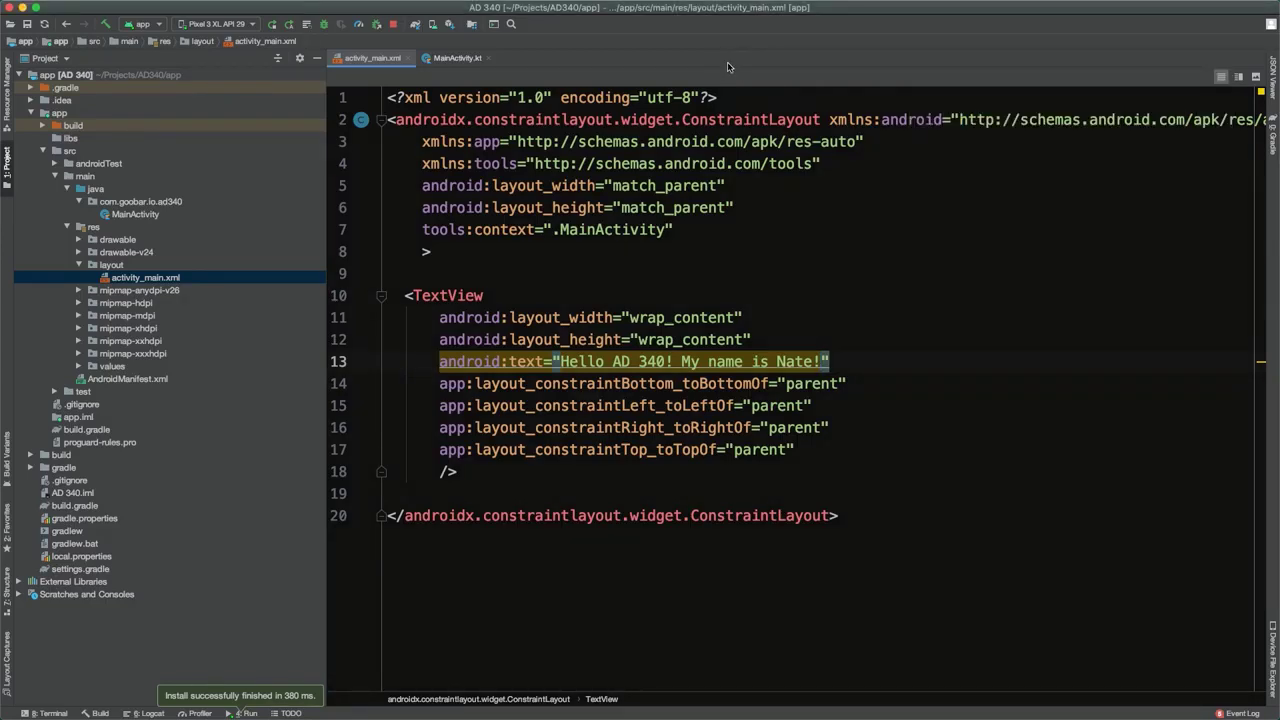
pyautogui.click(407, 59)
pyautogui.click(31, 113)
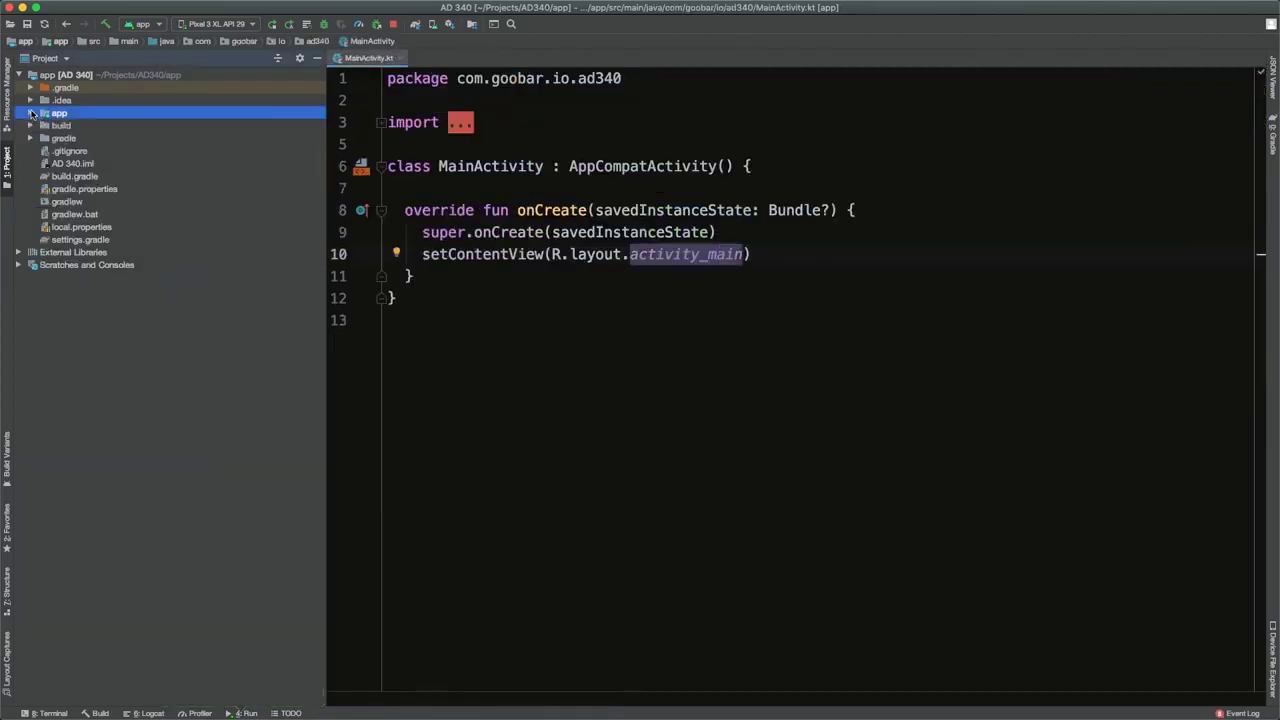
pyautogui.click(542, 297)
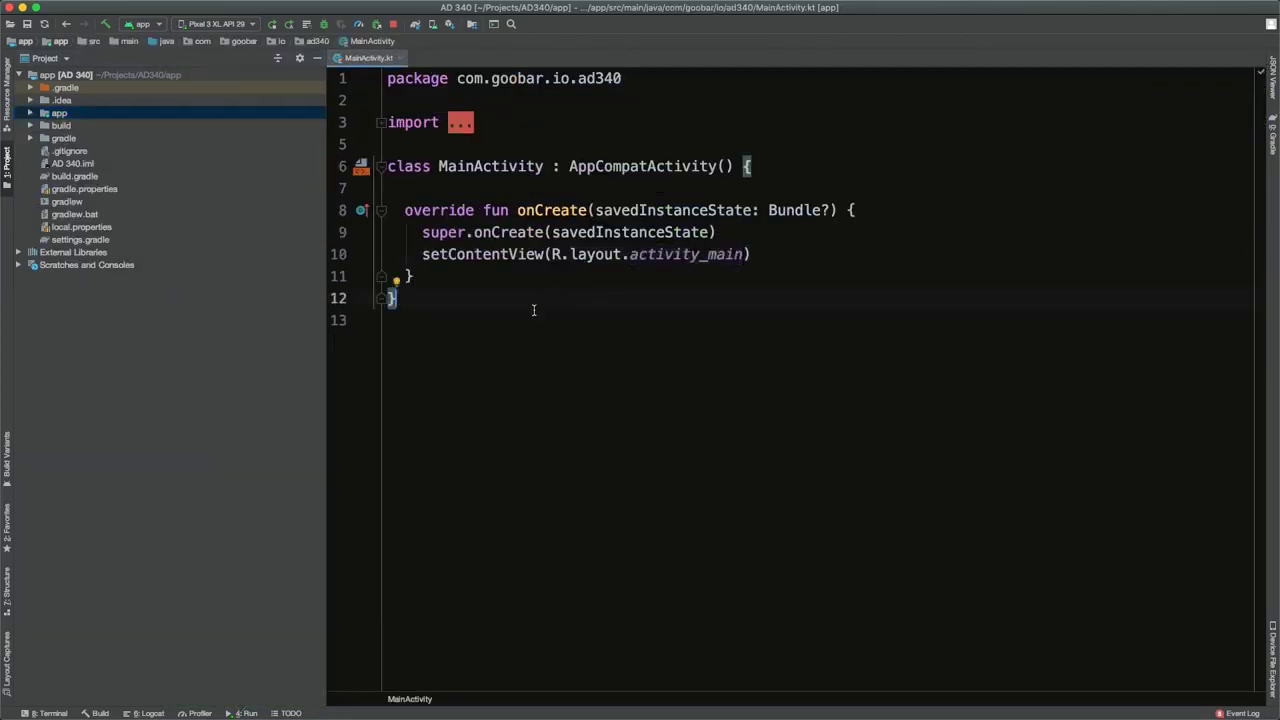
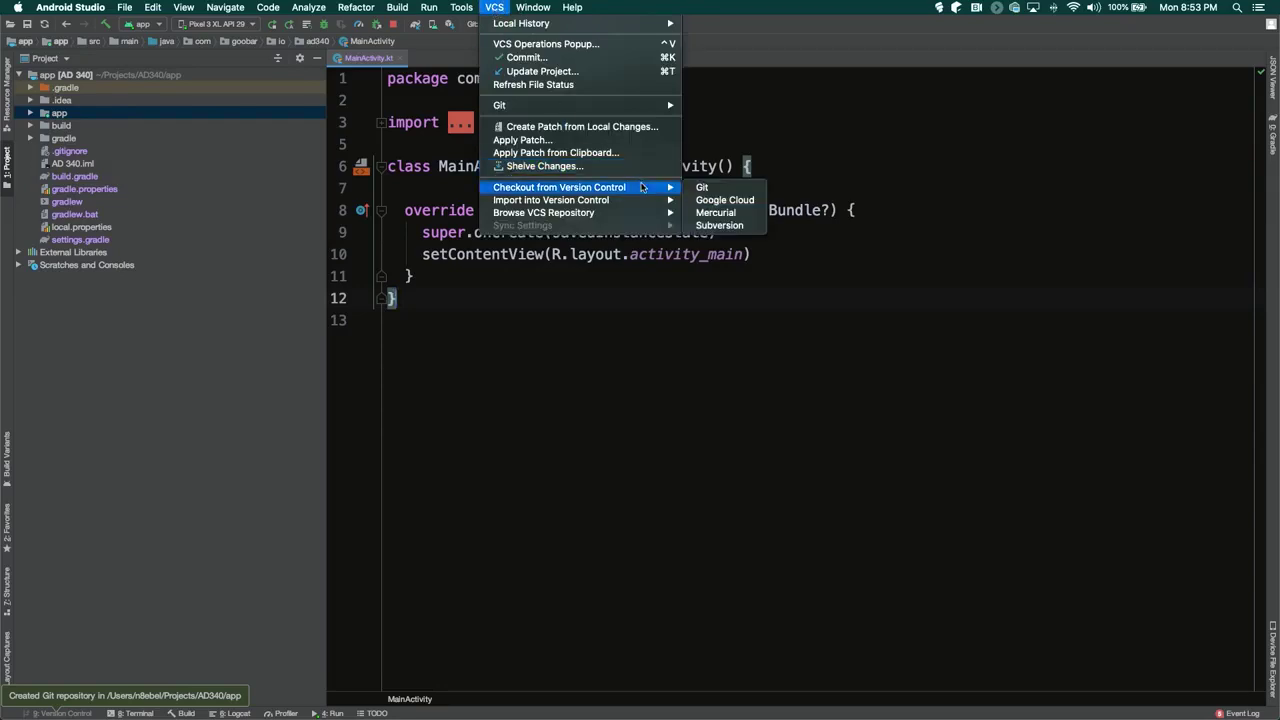
# Start sharing the project on GitHub with the description 'Project code for AD 340 - 5210'
pyautogui.moveTo(643, 195)
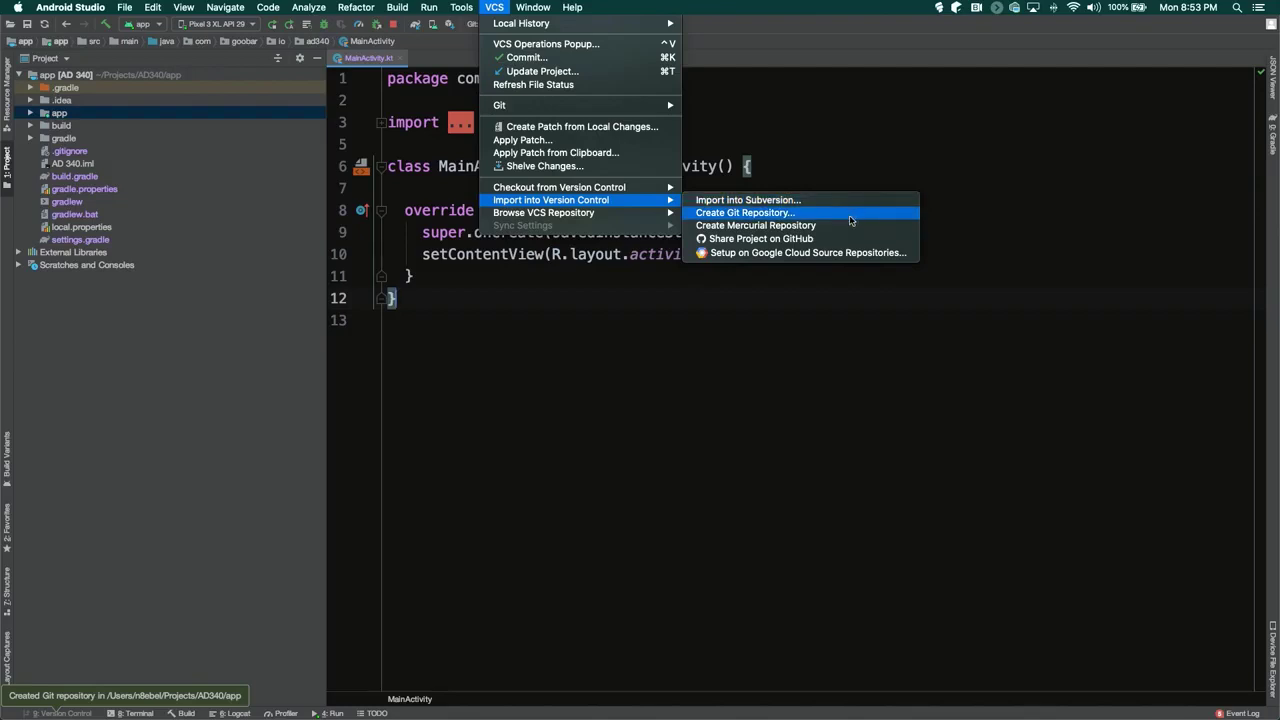
pyautogui.click(854, 238)
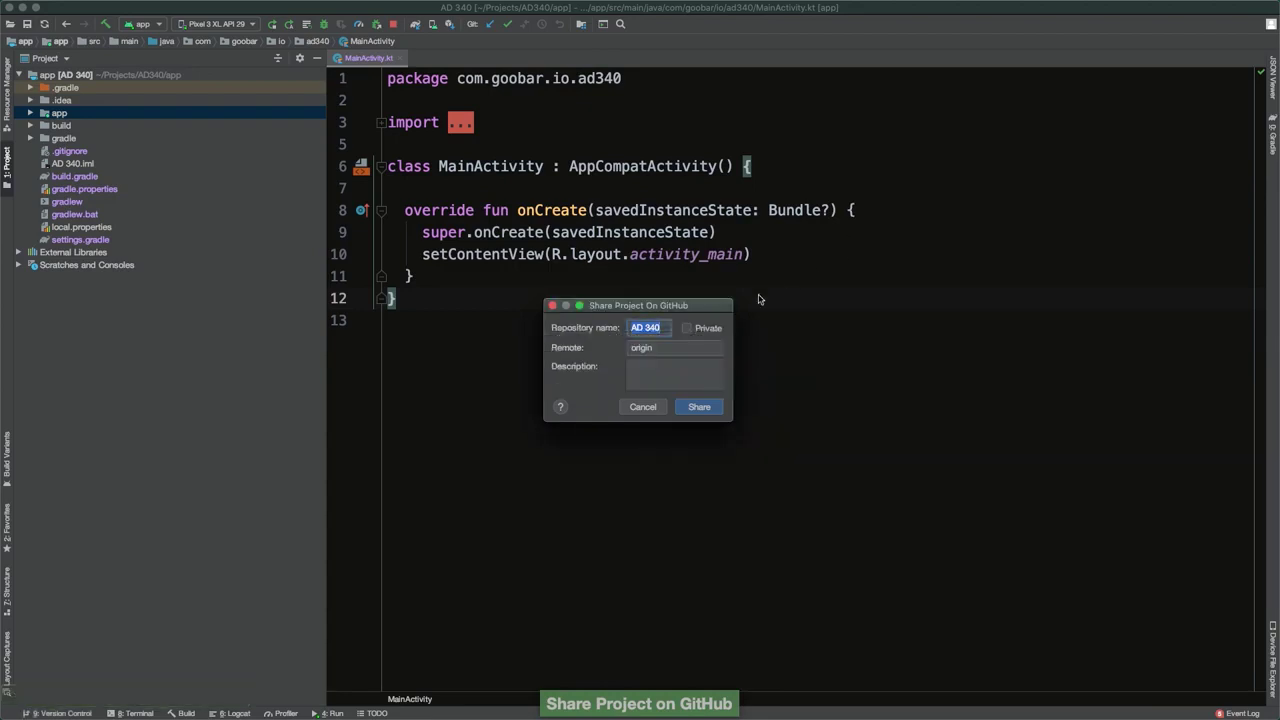
pyautogui.moveTo(712, 306); pyautogui.dragTo(769, 298)
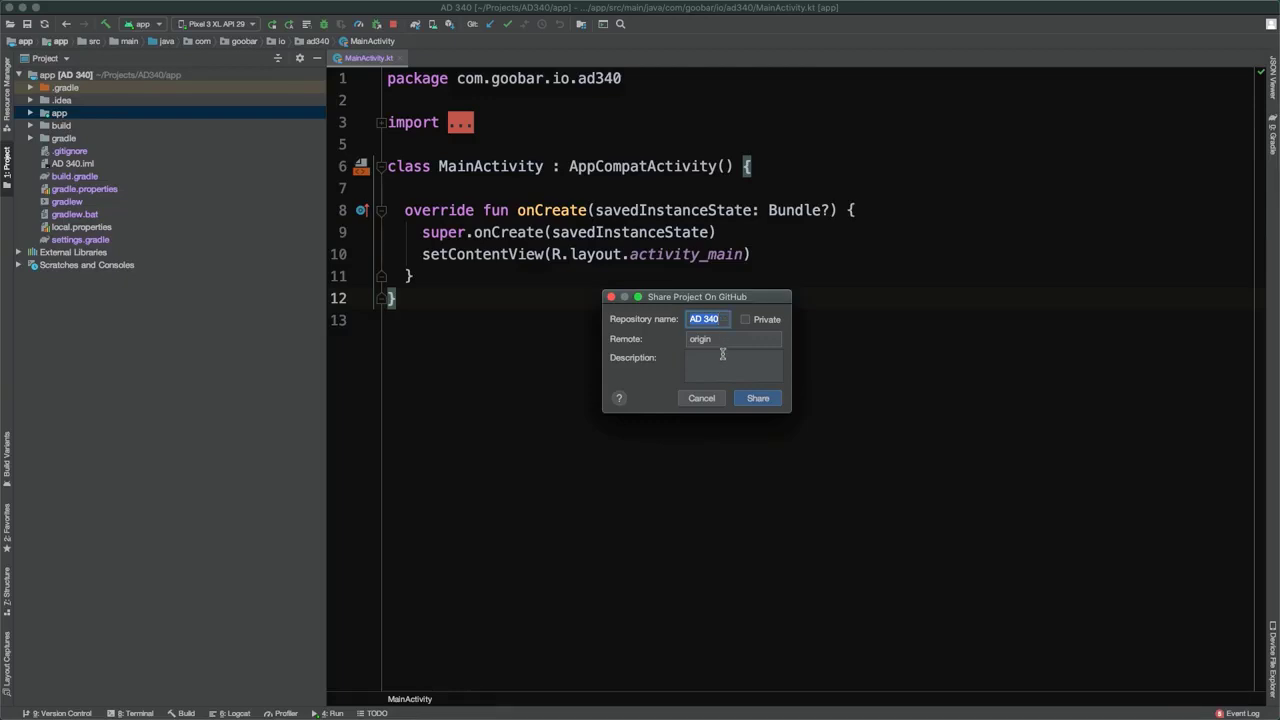
pyautogui.click(723, 356)
pyautogui.write('Project code f')
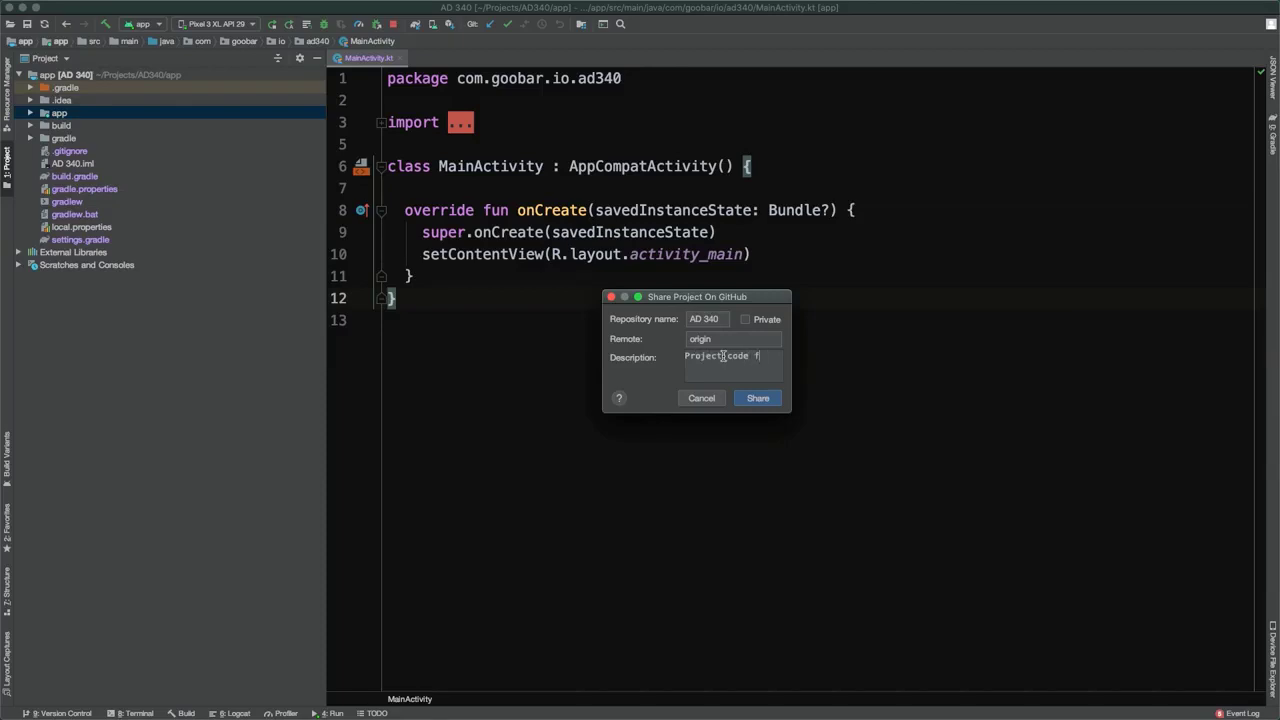
pyautogui.write('or AD 340 - 5210')
pyautogui.click(755, 400)
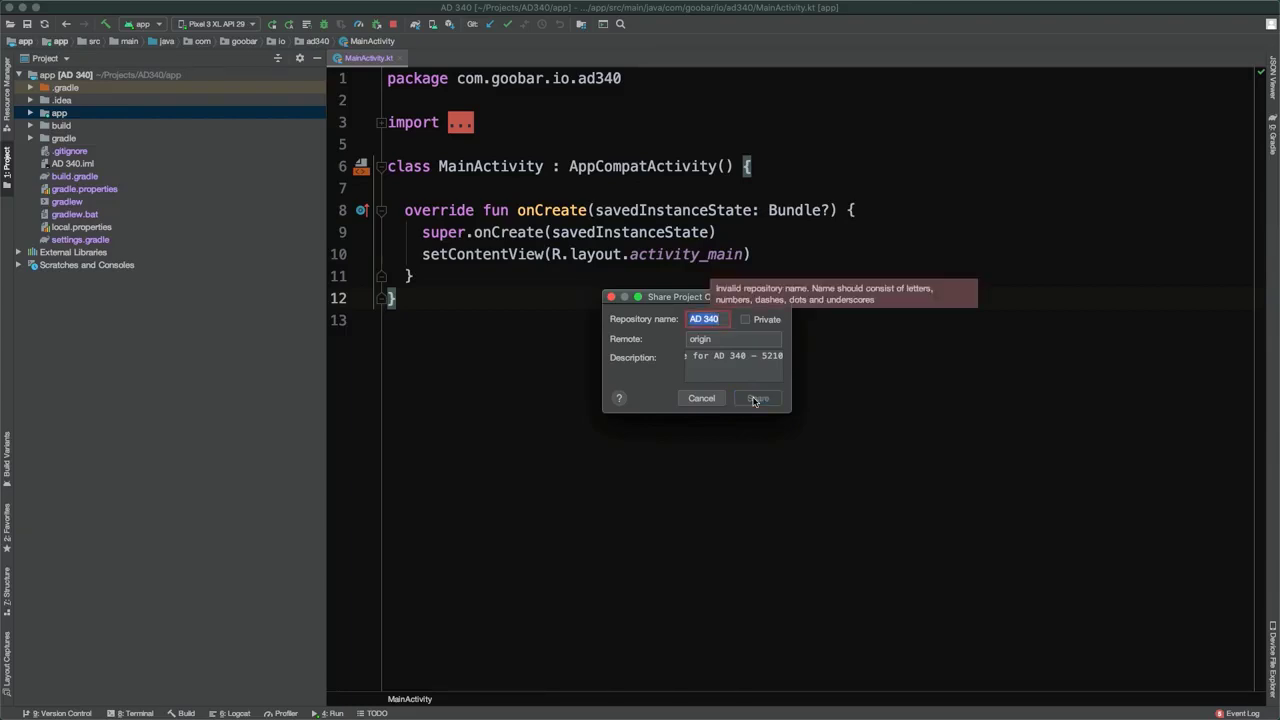
# Remove the space from the repository name so it reads AD340, and create the repository
pyautogui.click(703, 322)
pyautogui.press('BackSpace')
pyautogui.click(757, 399)
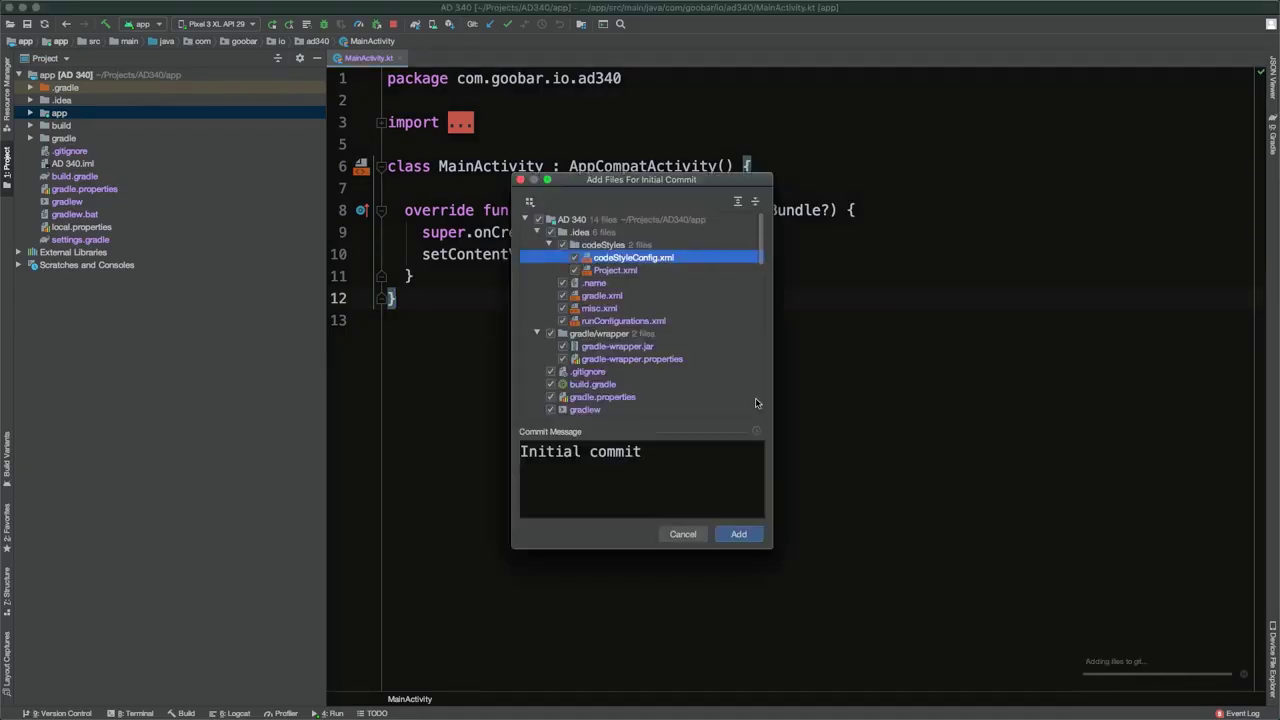
# Commit all project files with the message 'Initial commit' and push them to GitHub
pyautogui.click(739, 534)
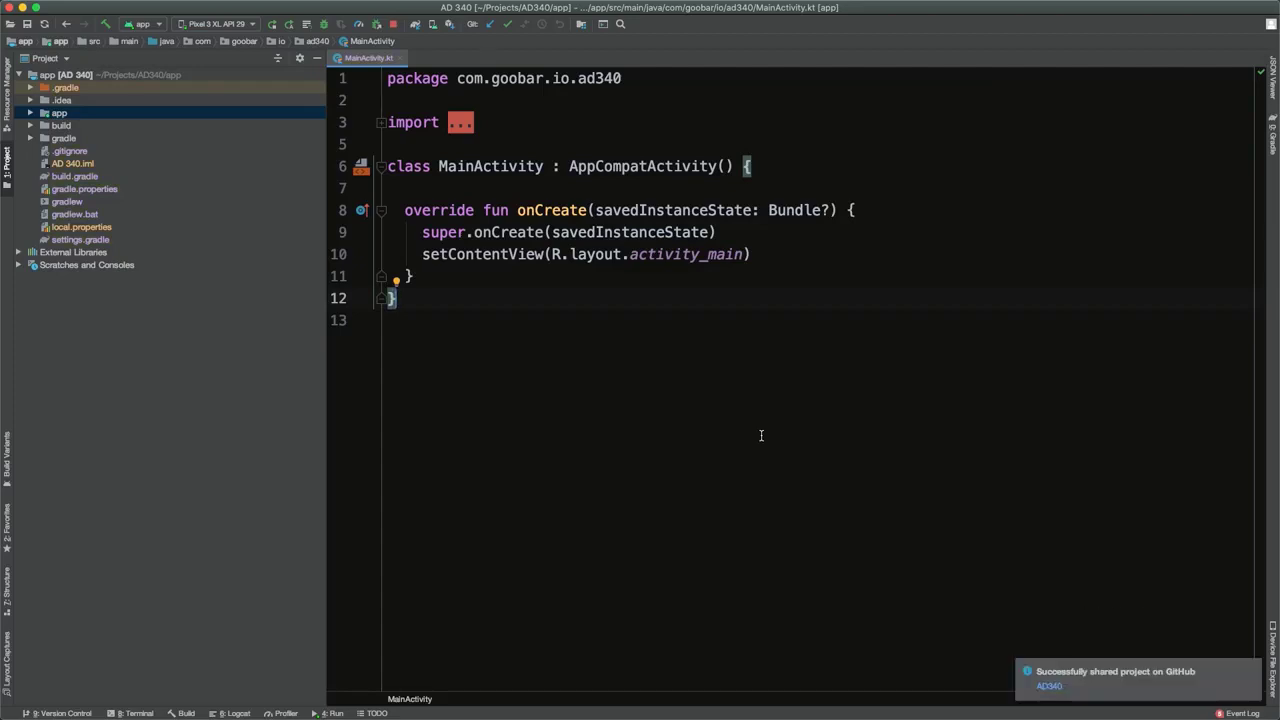
pyautogui.moveTo(740, 712)
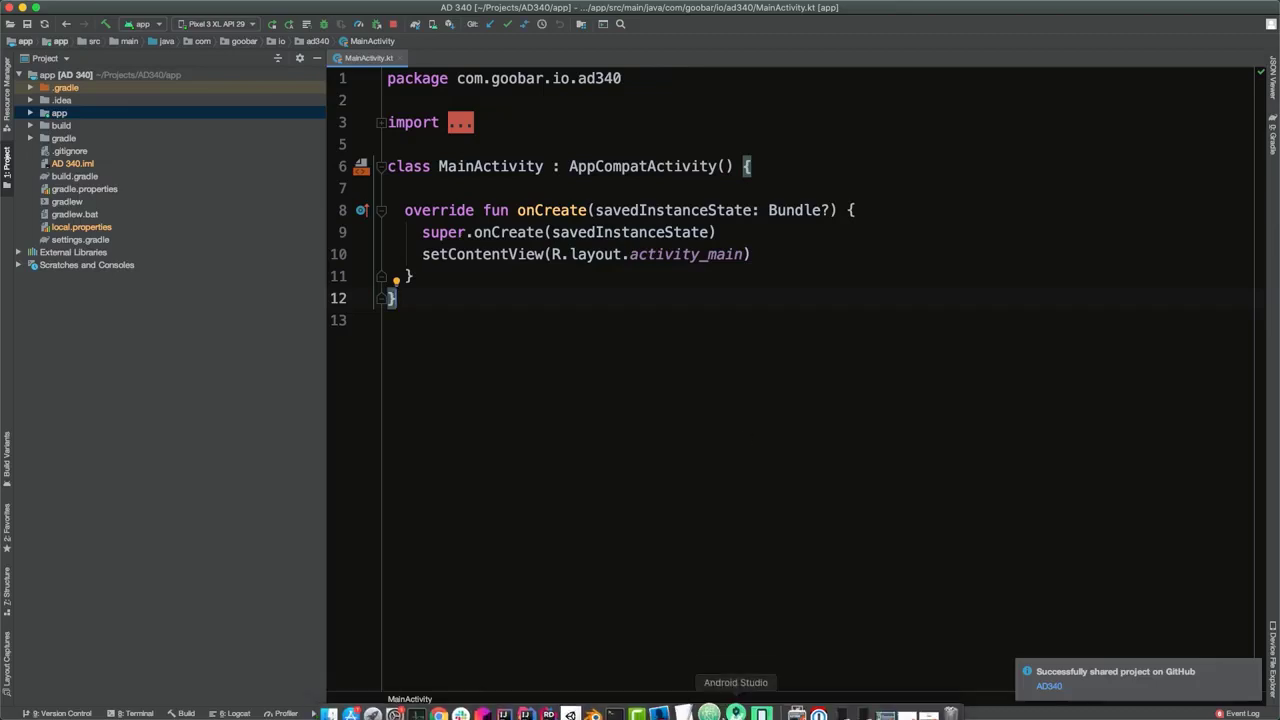
# Open GitHub in a new browser tab and sign in with the account username and password
pyautogui.click(922, 708)
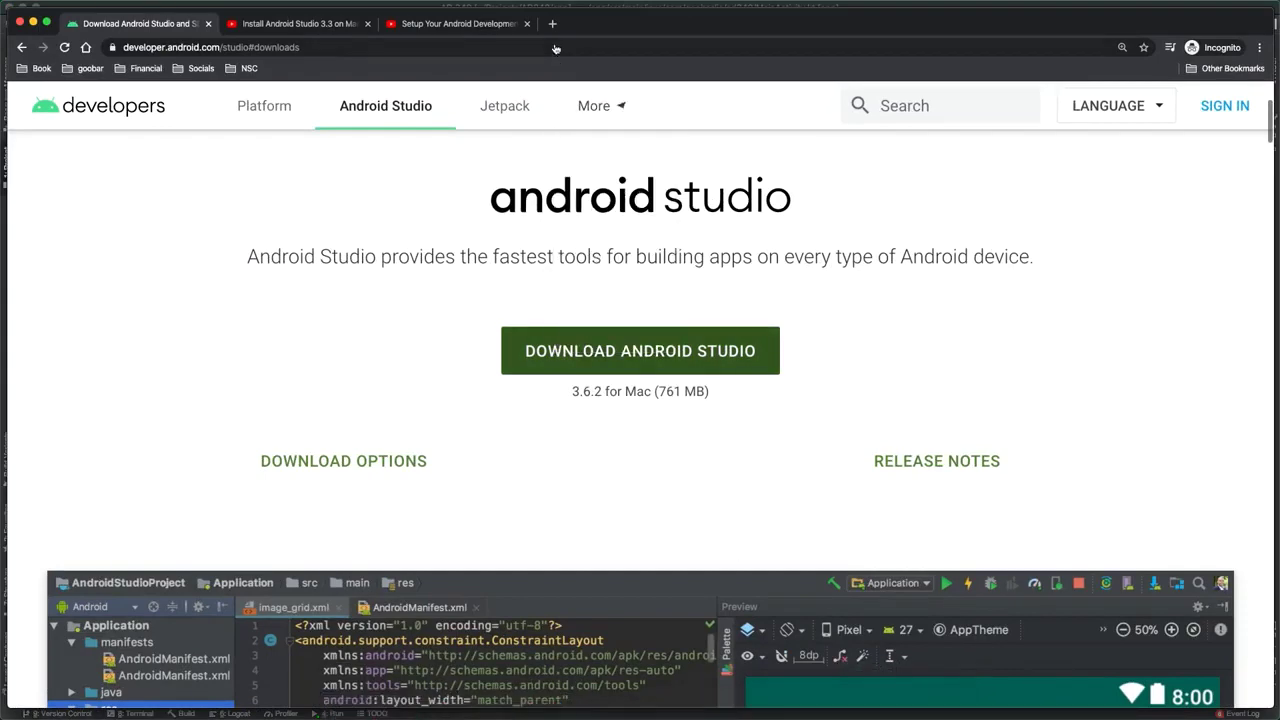
pyautogui.click(552, 24)
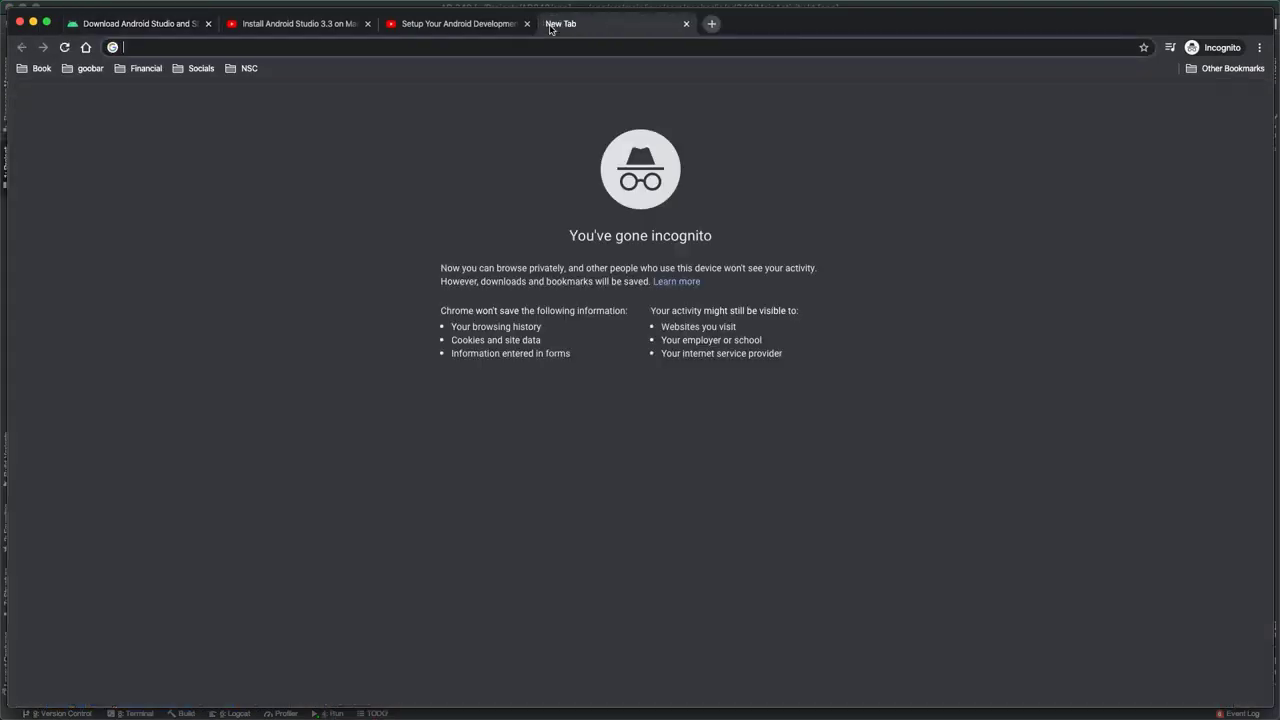
pyautogui.write('git')
pyautogui.press('Return')
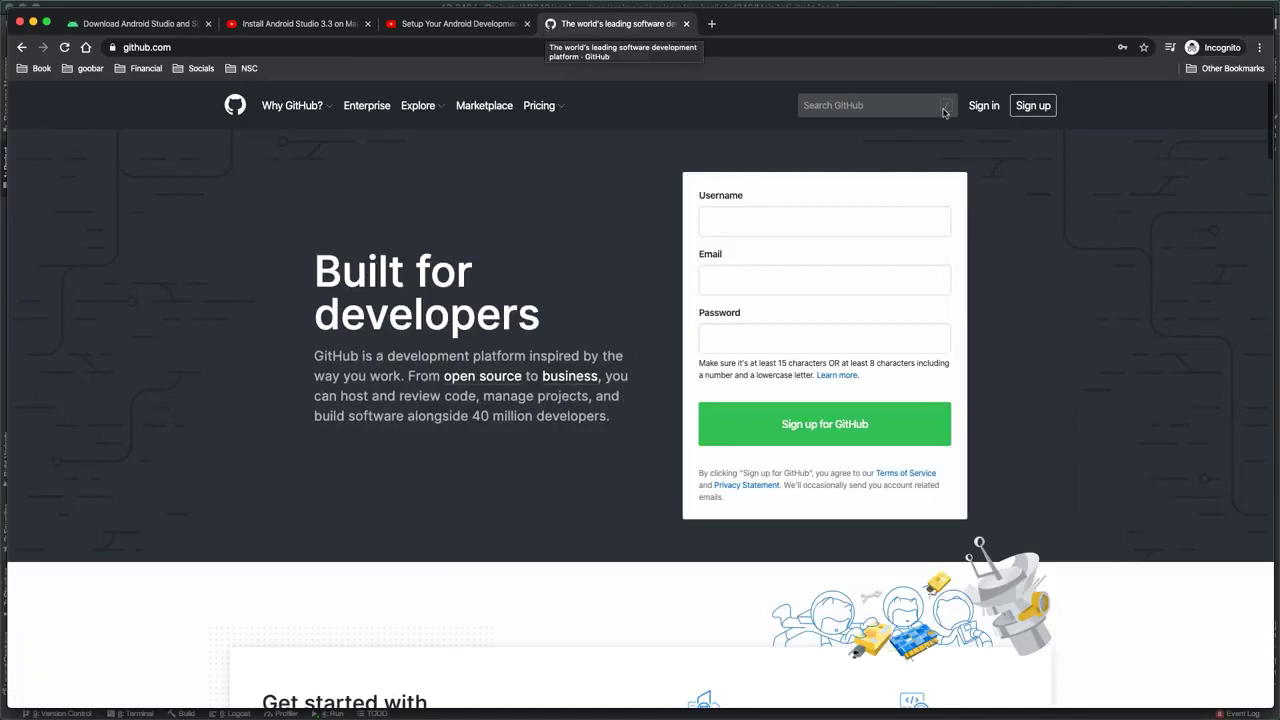
pyautogui.click(976, 108)
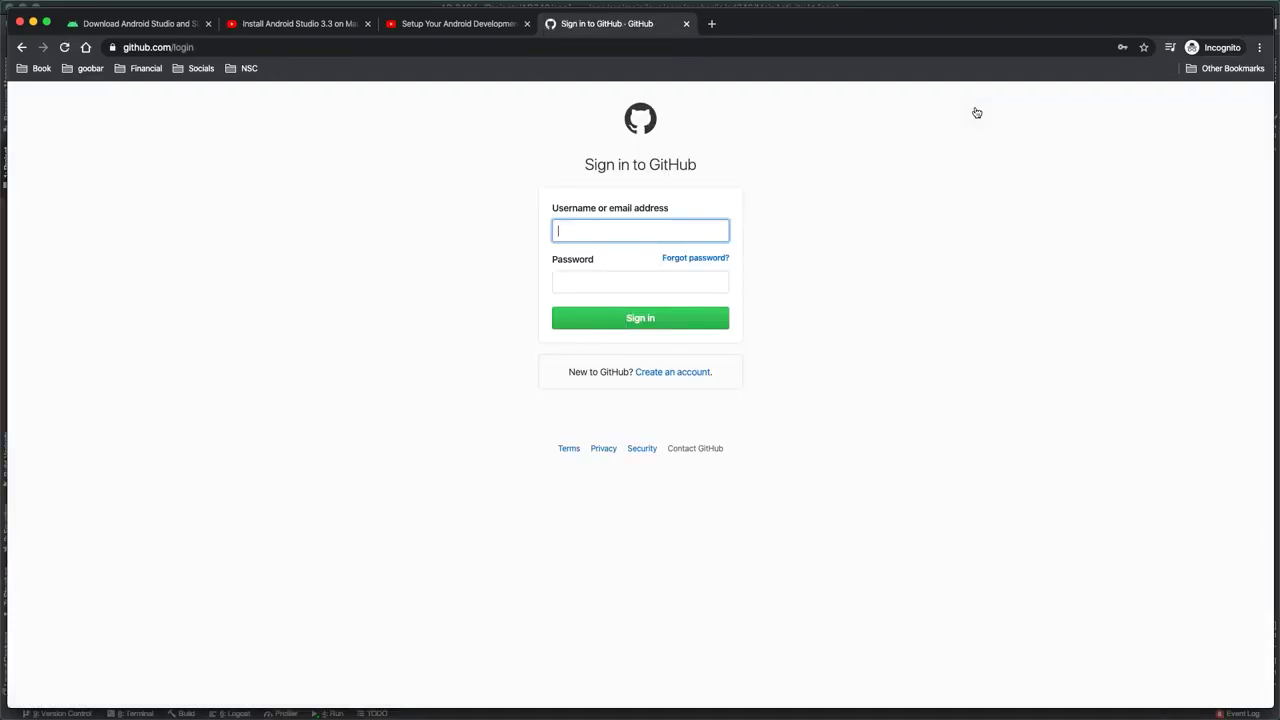
pyautogui.write('n8ebel')
pyautogui.press('Tab')
pyautogui.write('••••••••••••••')
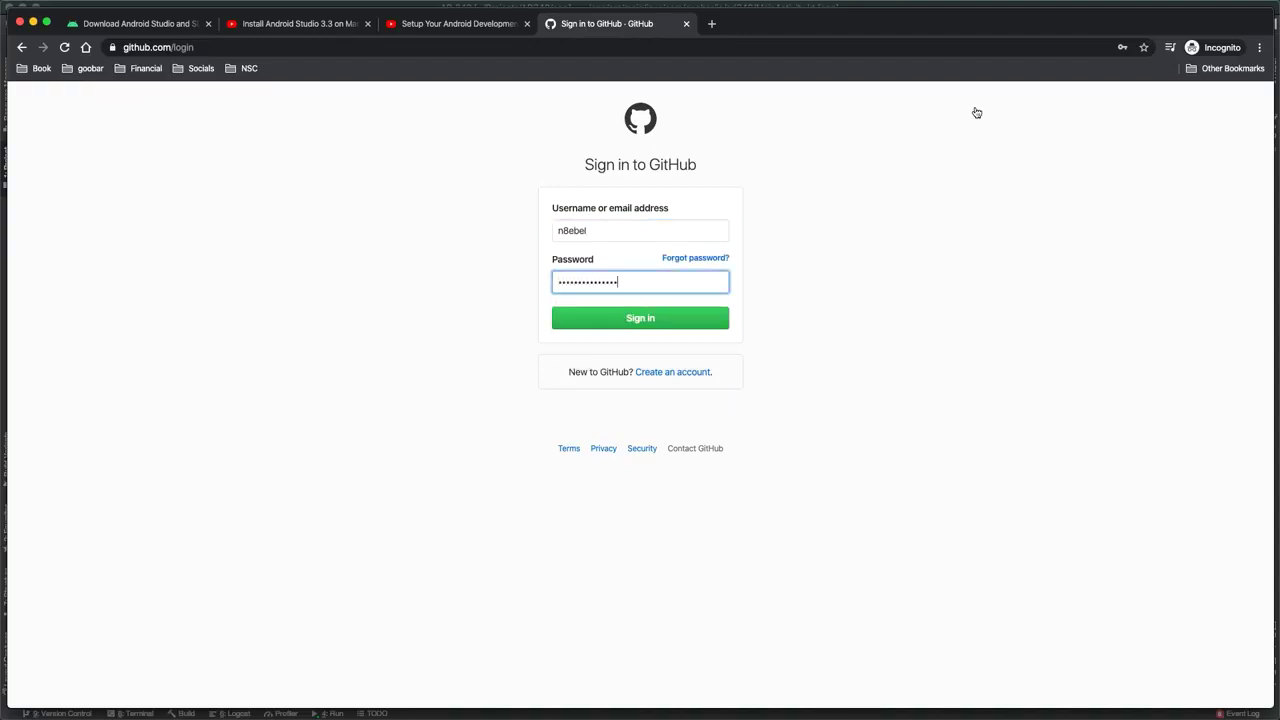
pyautogui.press('Return')
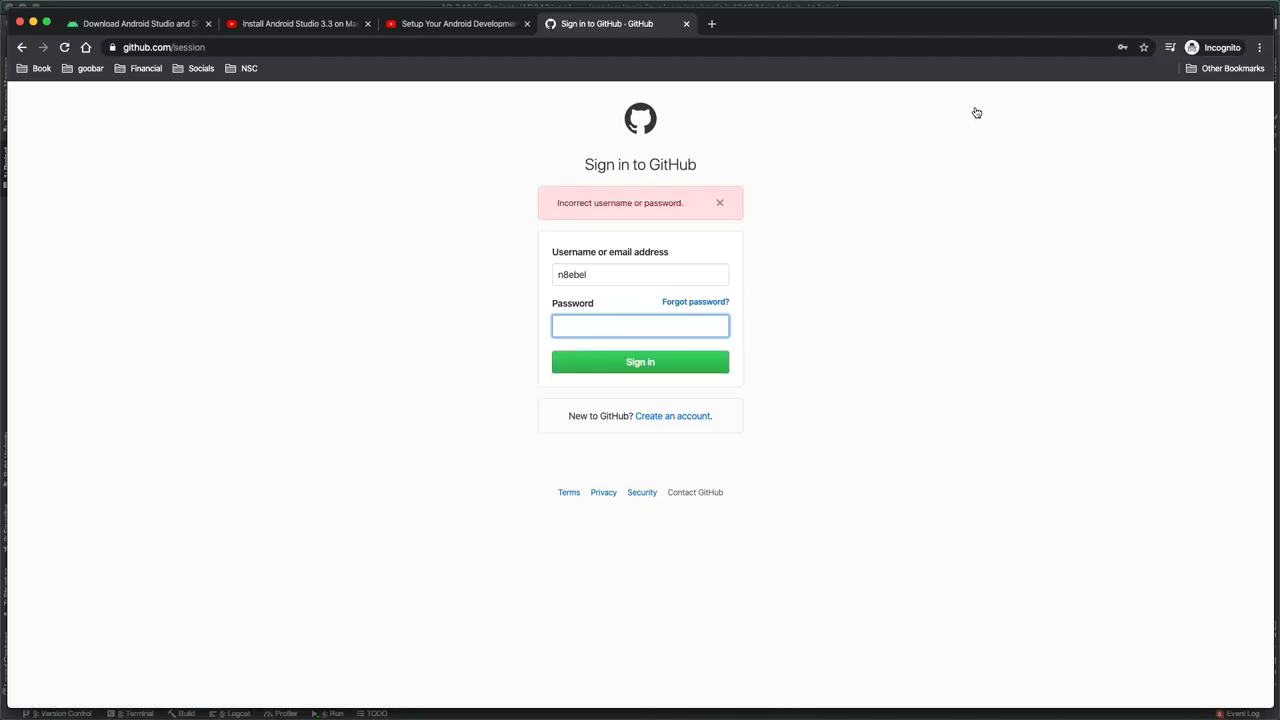
# Re-enter the password after a typo, then verify with the SMS two-factor code
pyautogui.press('BackSpace')
pyautogui.press('BackSpace')
pyautogui.press('BackSpace')
pyautogui.press('BackSpace')
pyautogui.press('BackSpace')
pyautogui.press('BackSpace')
pyautogui.press('BackSpace')
pyautogui.press('BackSpace')
pyautogui.press('BackSpace')
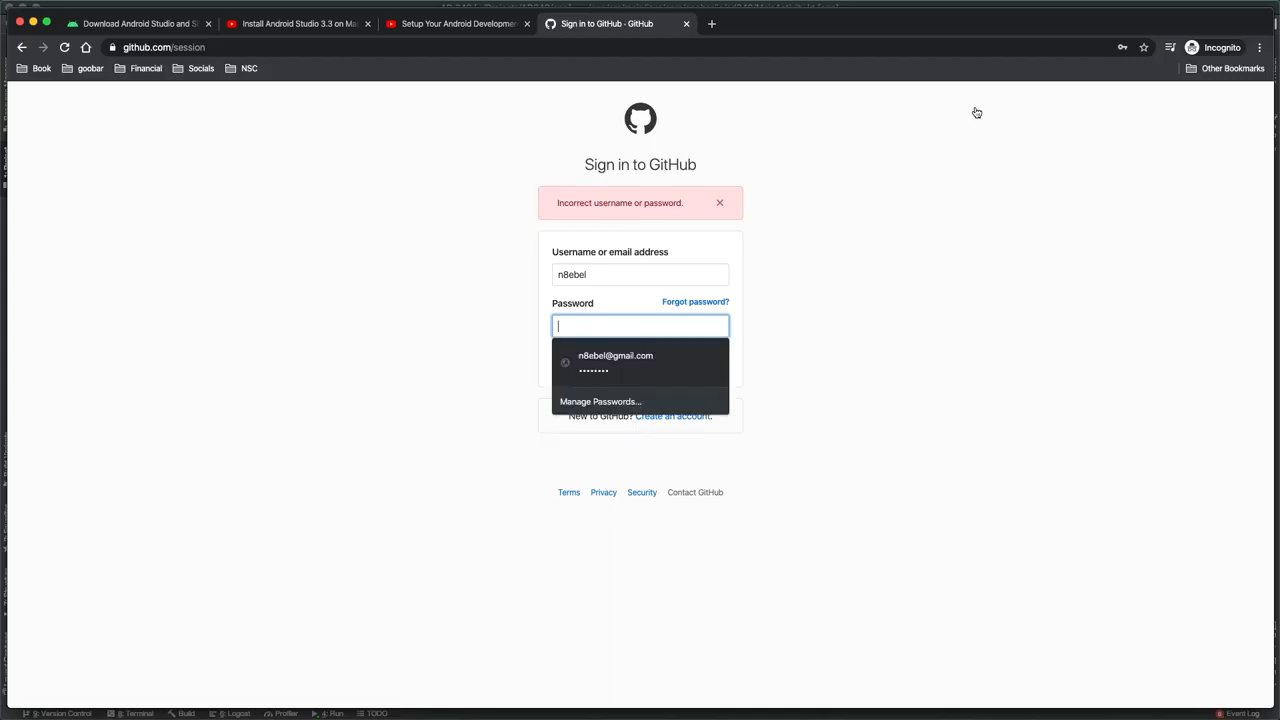
pyautogui.press('BackSpace')
pyautogui.press('BackSpace')
pyautogui.press('BackSpace')
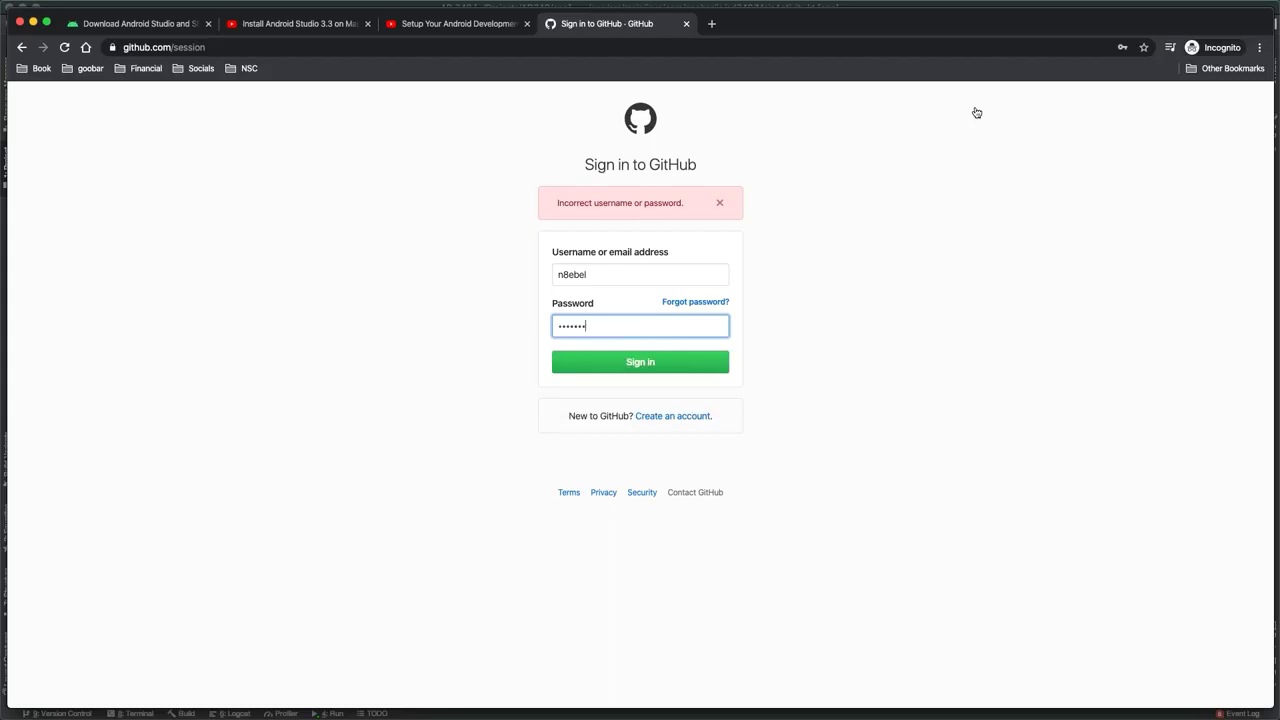
pyautogui.press('Return')
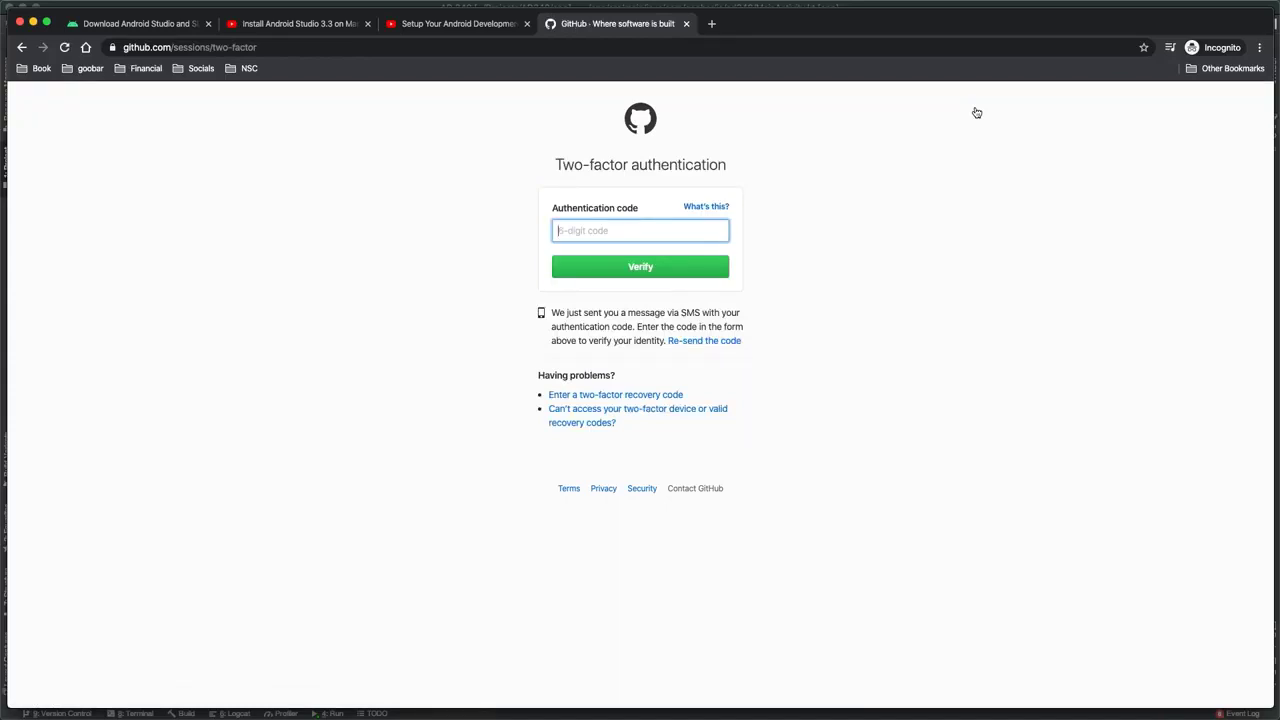
pyautogui.click(645, 275)
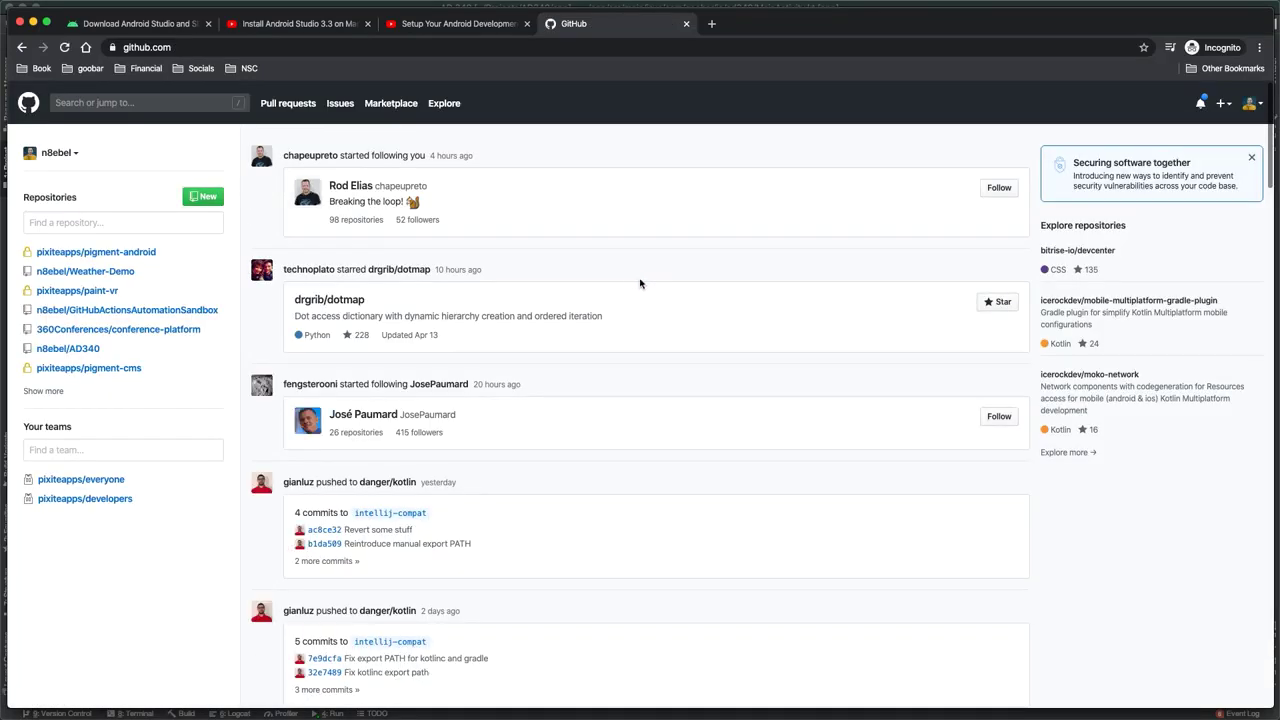
# Open the AD340 repository from the expanded repository list and start adding a README
pyautogui.click(53, 394)
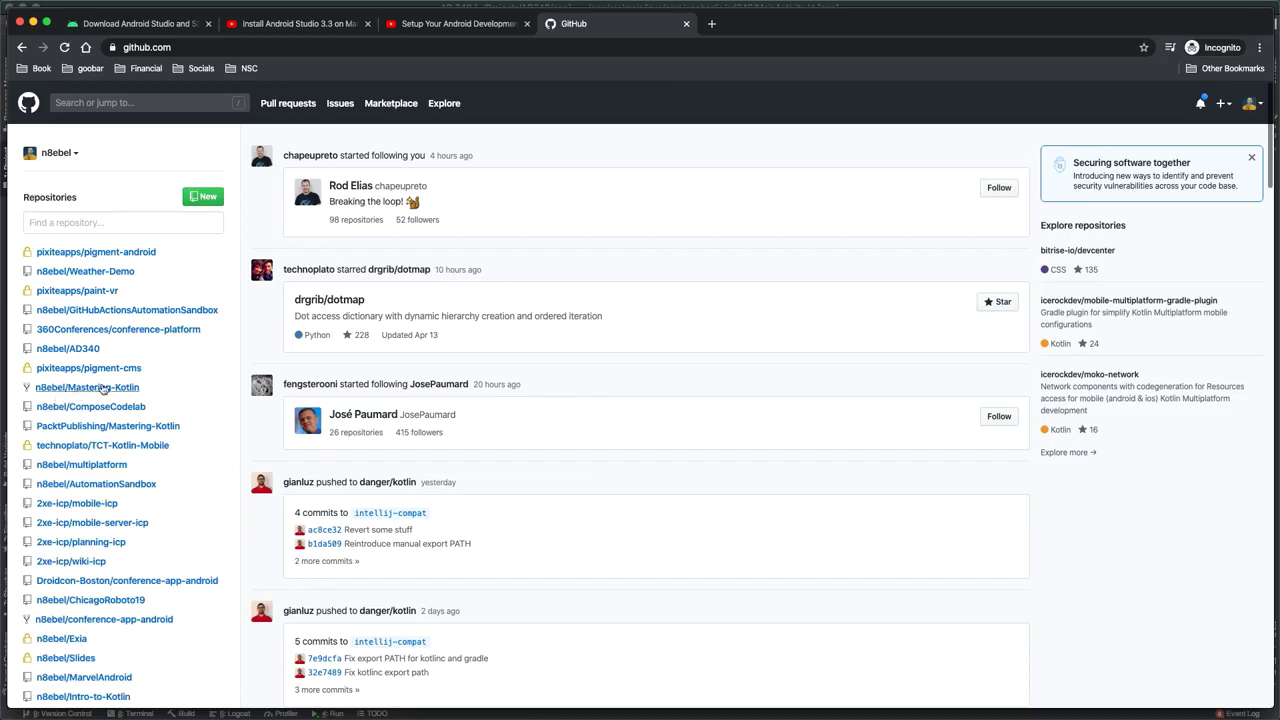
pyautogui.click(80, 349)
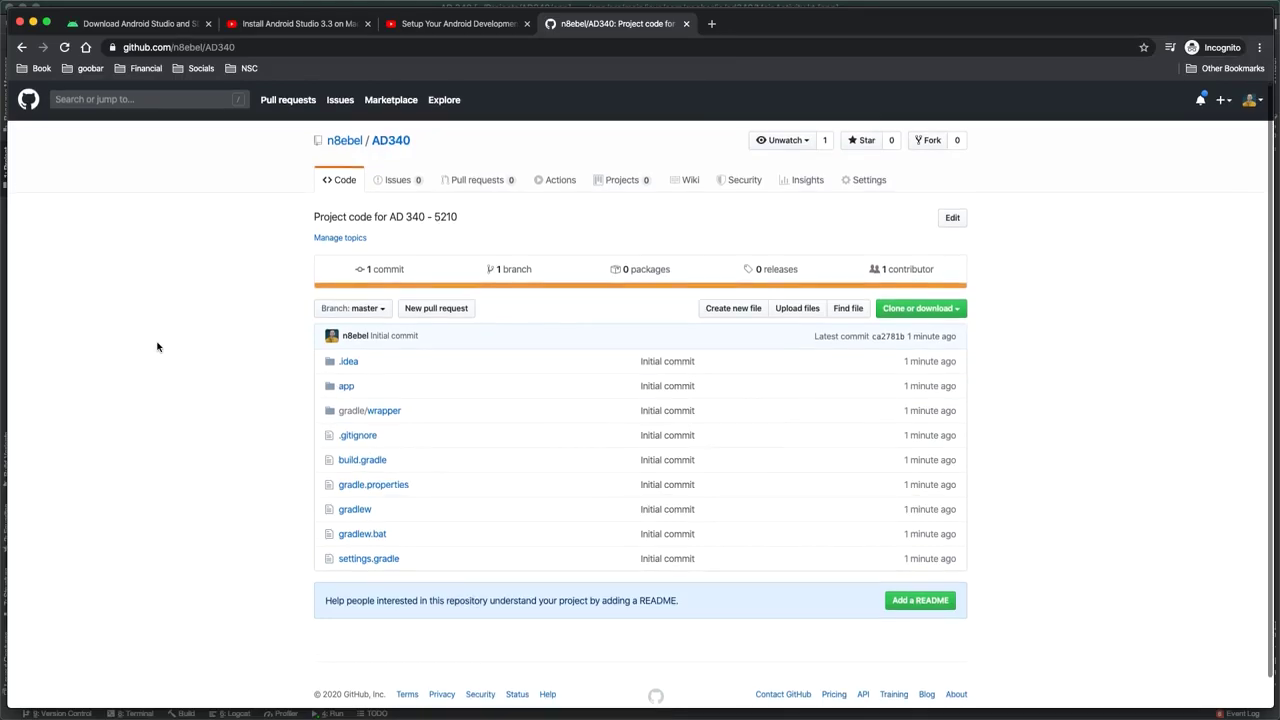
pyautogui.scroll(-2, 157, 347)
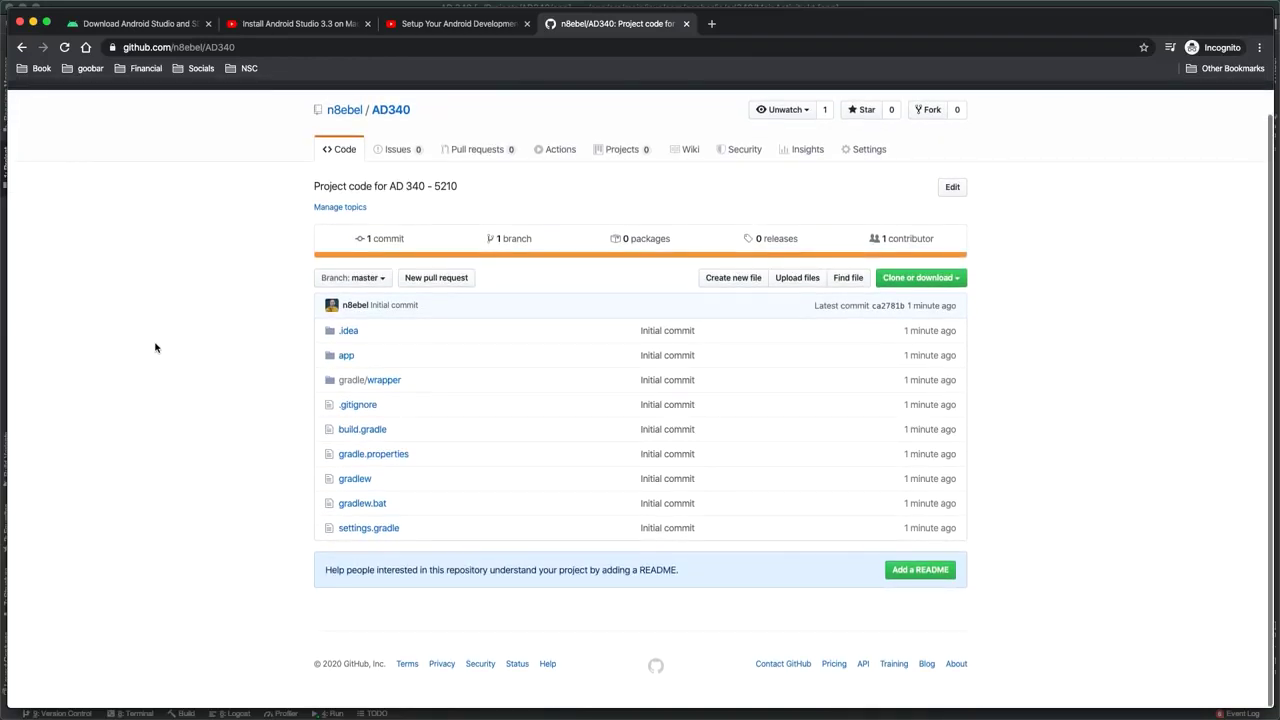
pyautogui.click(934, 577)
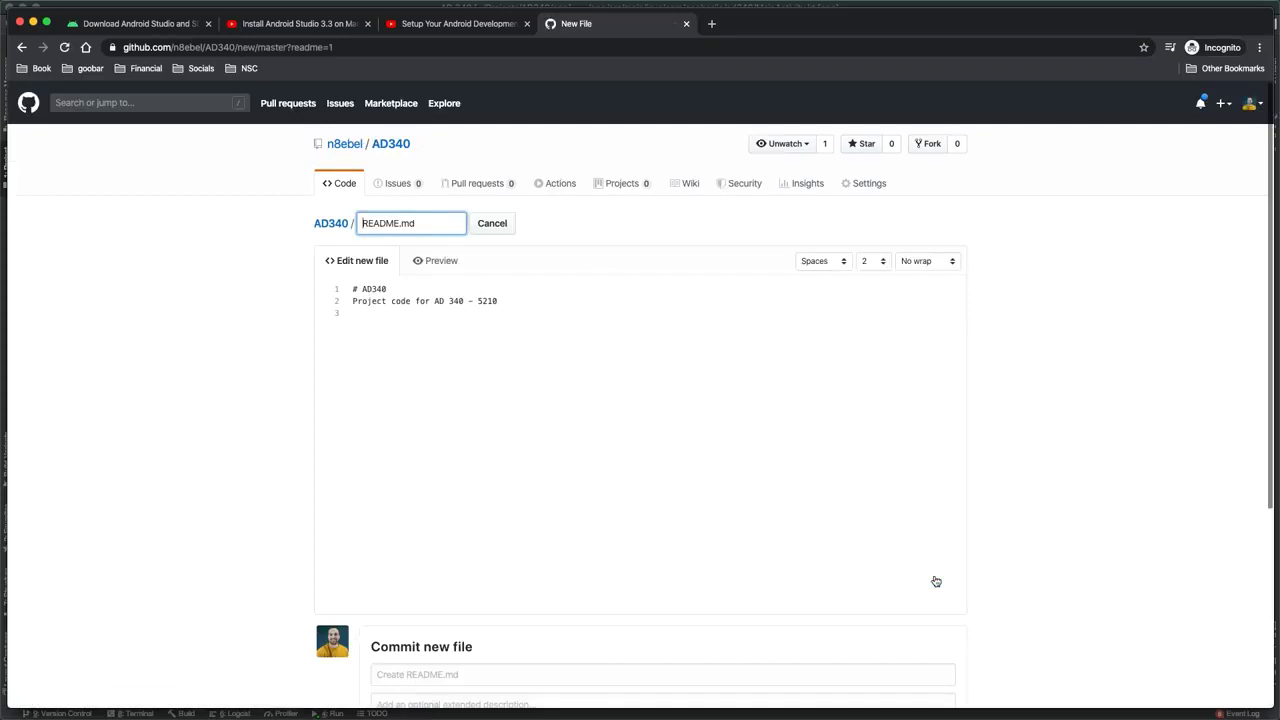
# Add the author's name on line 4 of README.md
pyautogui.click(497, 301)
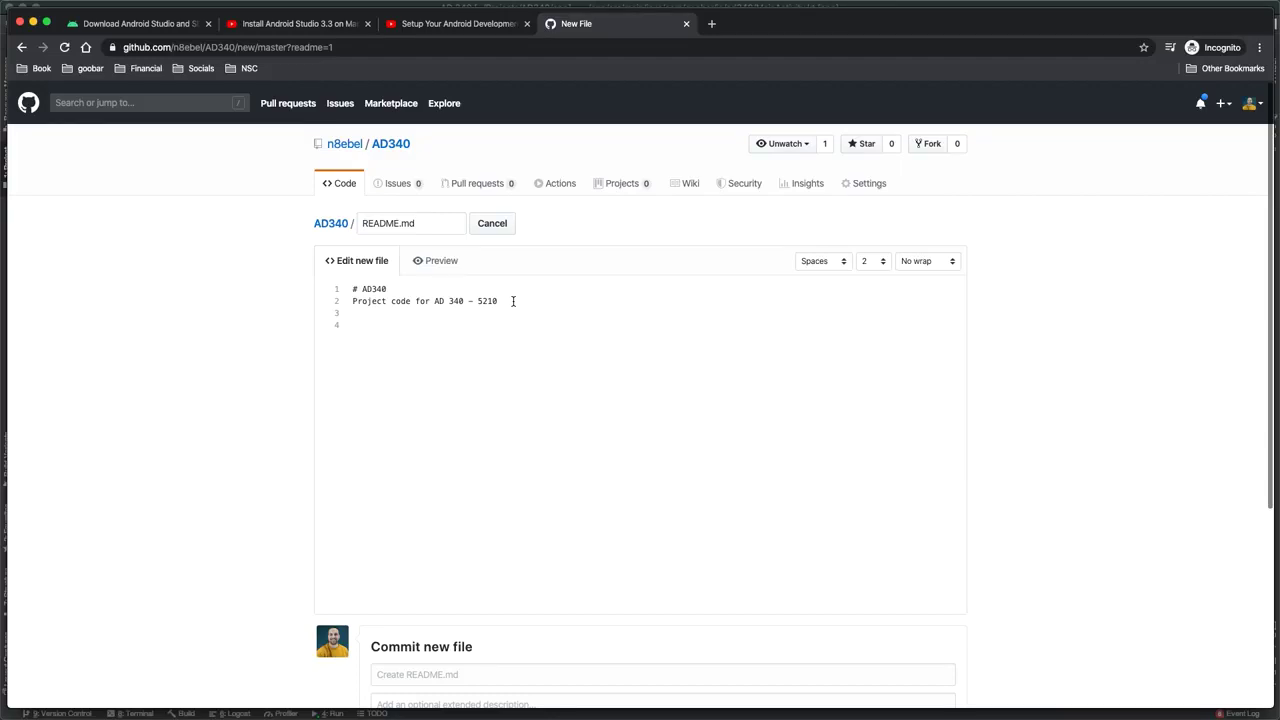
pyautogui.write('Nate Ebel')
pyautogui.scroll(-5, 256, 371)
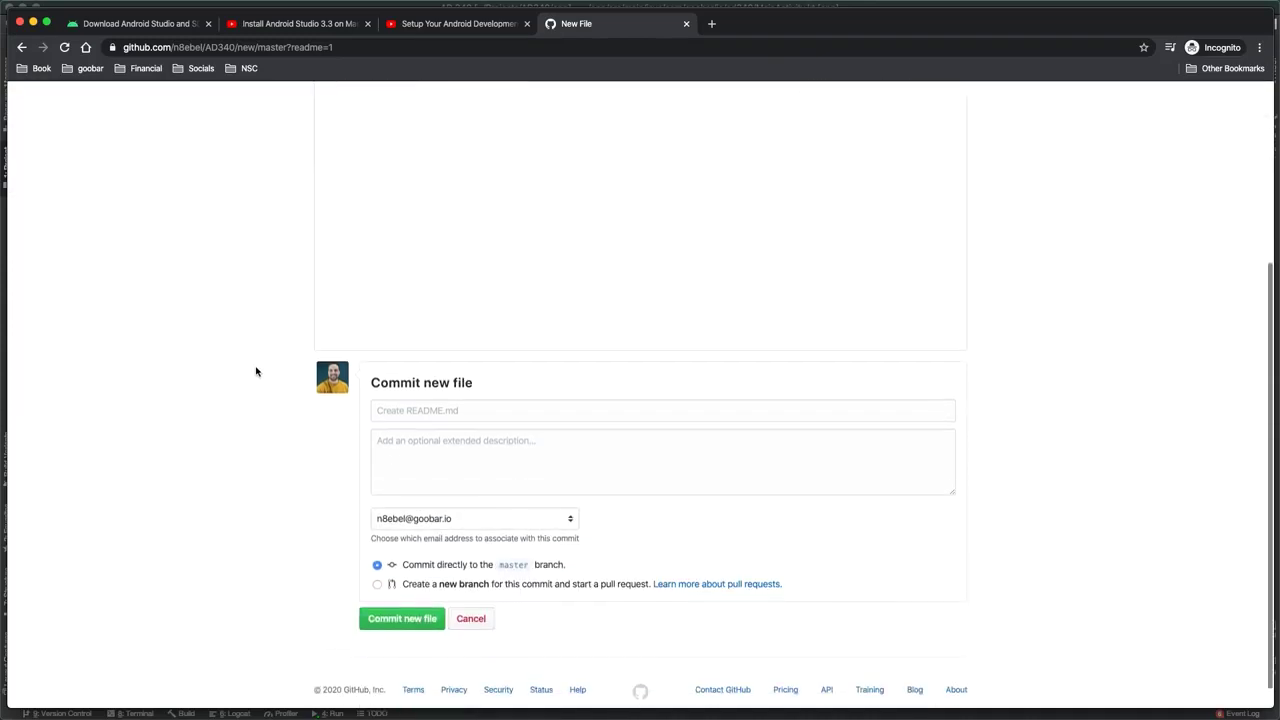
# Commit README.md to master with the message 'Add project README'
pyautogui.click(395, 394)
pyautogui.write('Ad')
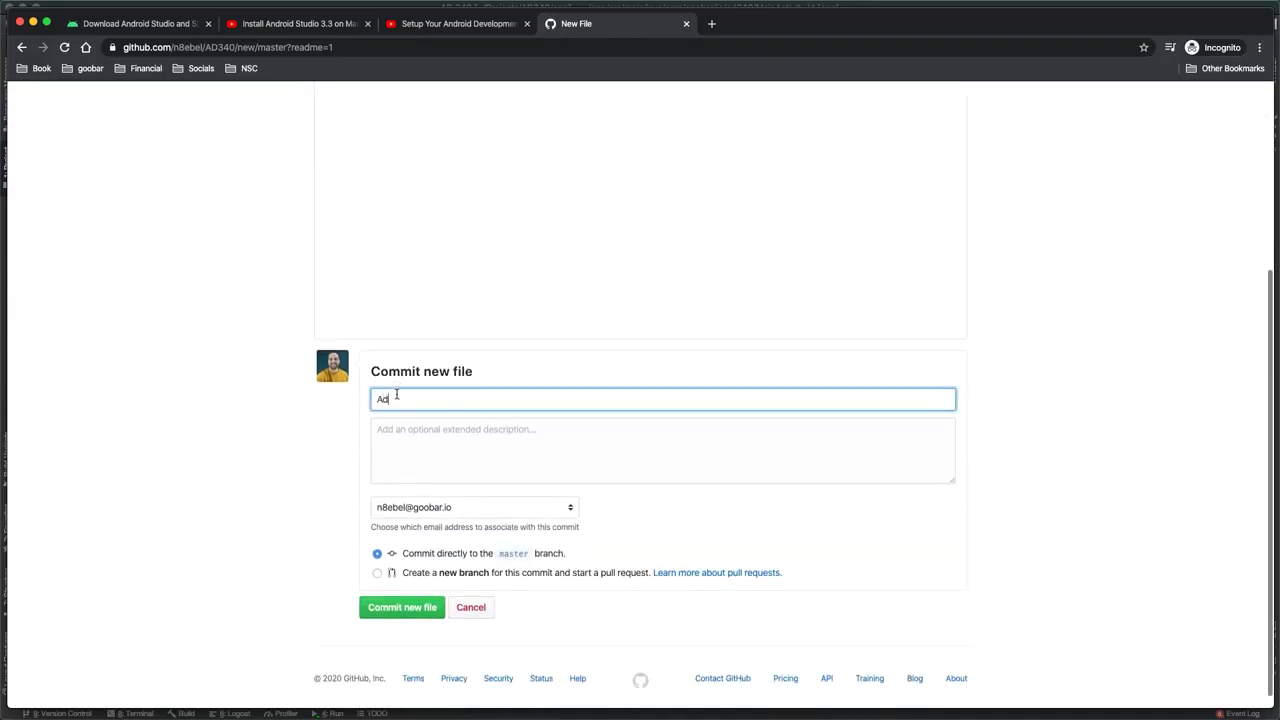
pyautogui.write('d project README')
pyautogui.scroll(-1, 312, 467)
pyautogui.click(402, 592)
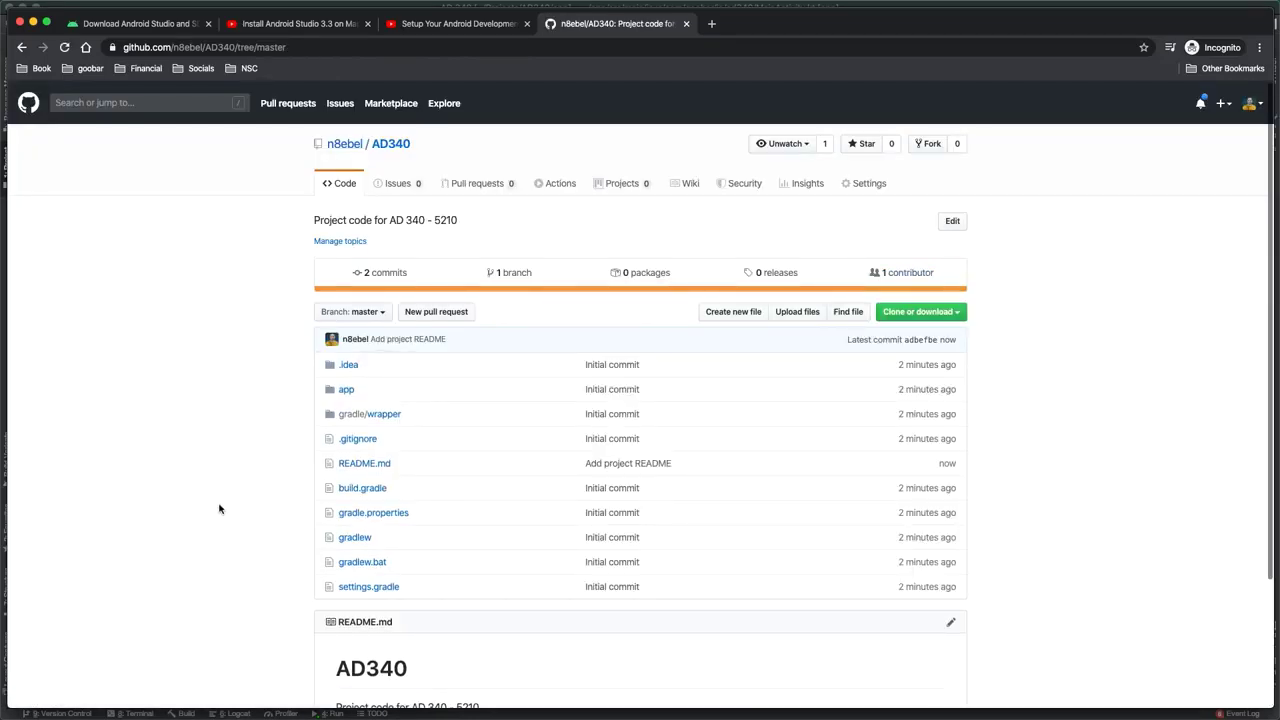
pyautogui.scroll(-2, 218, 505)
pyautogui.scroll(-5, 220, 500)
pyautogui.scroll(4, 220, 500)
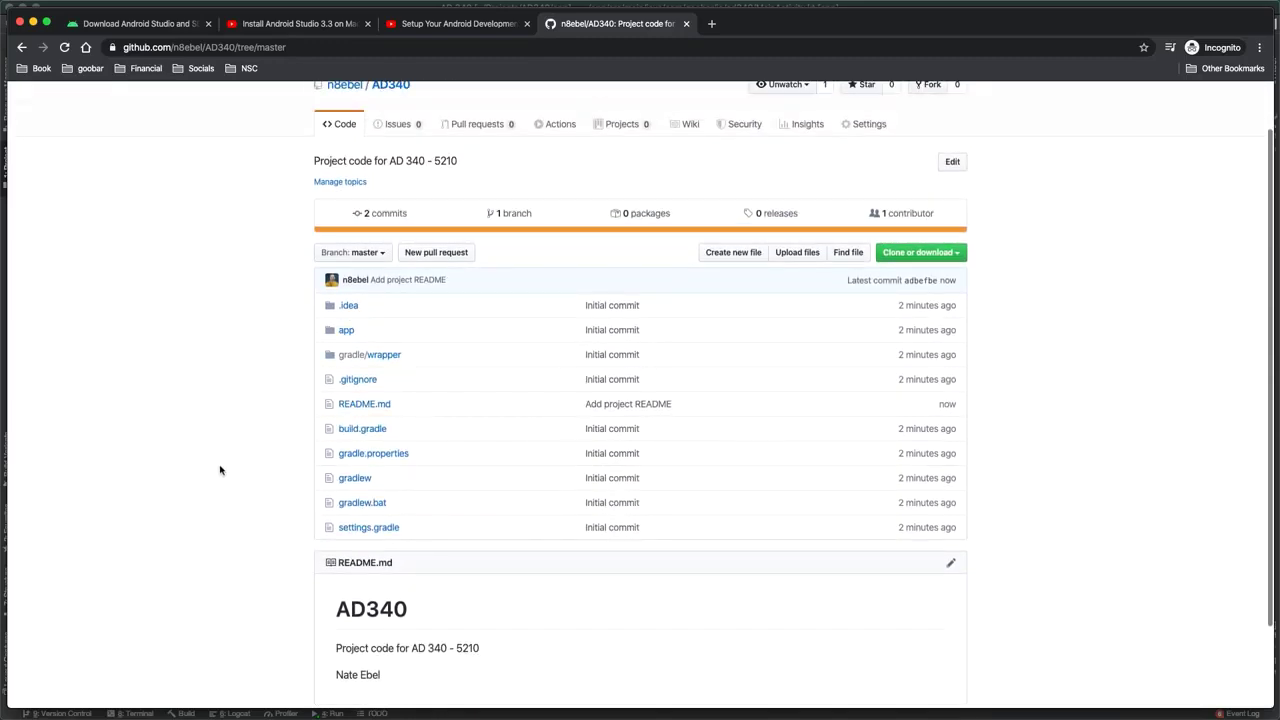
pyautogui.hotkey('ctrl', 'Up')
# Return to Android Studio and bring up the Update Project options
pyautogui.click(244, 396)
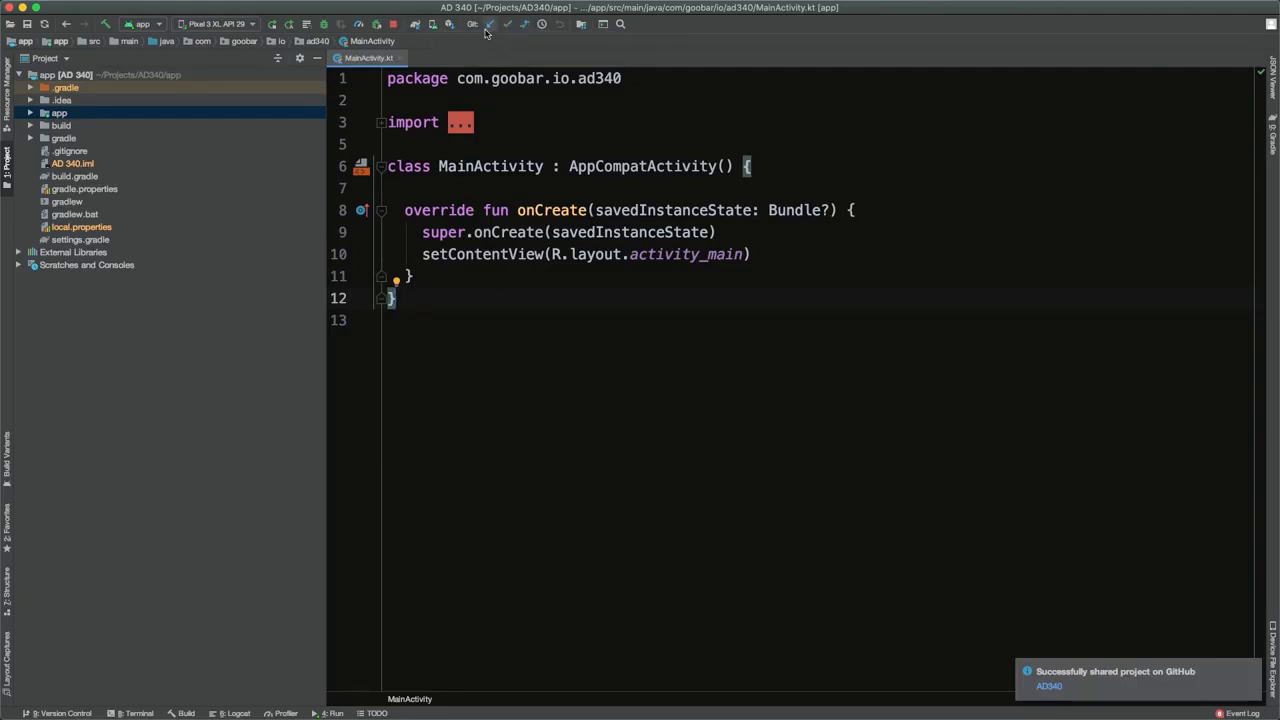
pyautogui.click(487, 24)
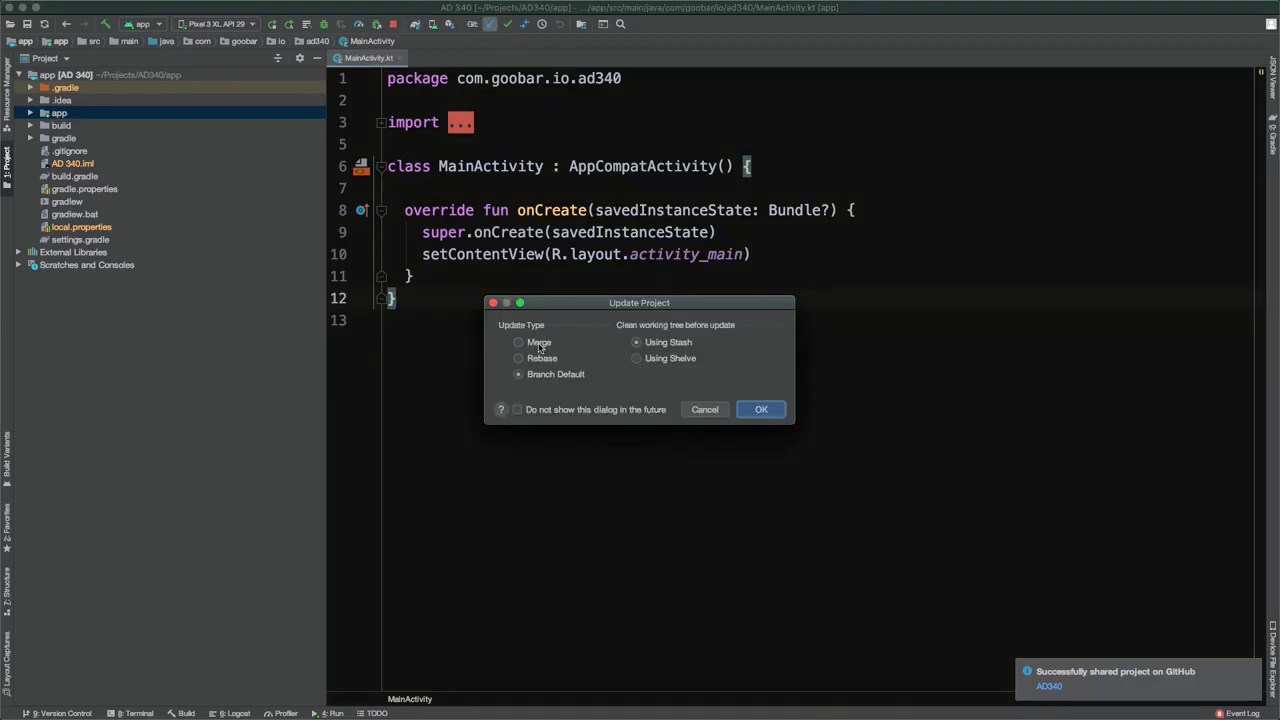
# Pull the README commit with default settings, review README.md, then close it to show MainActivity
pyautogui.click(778, 414)
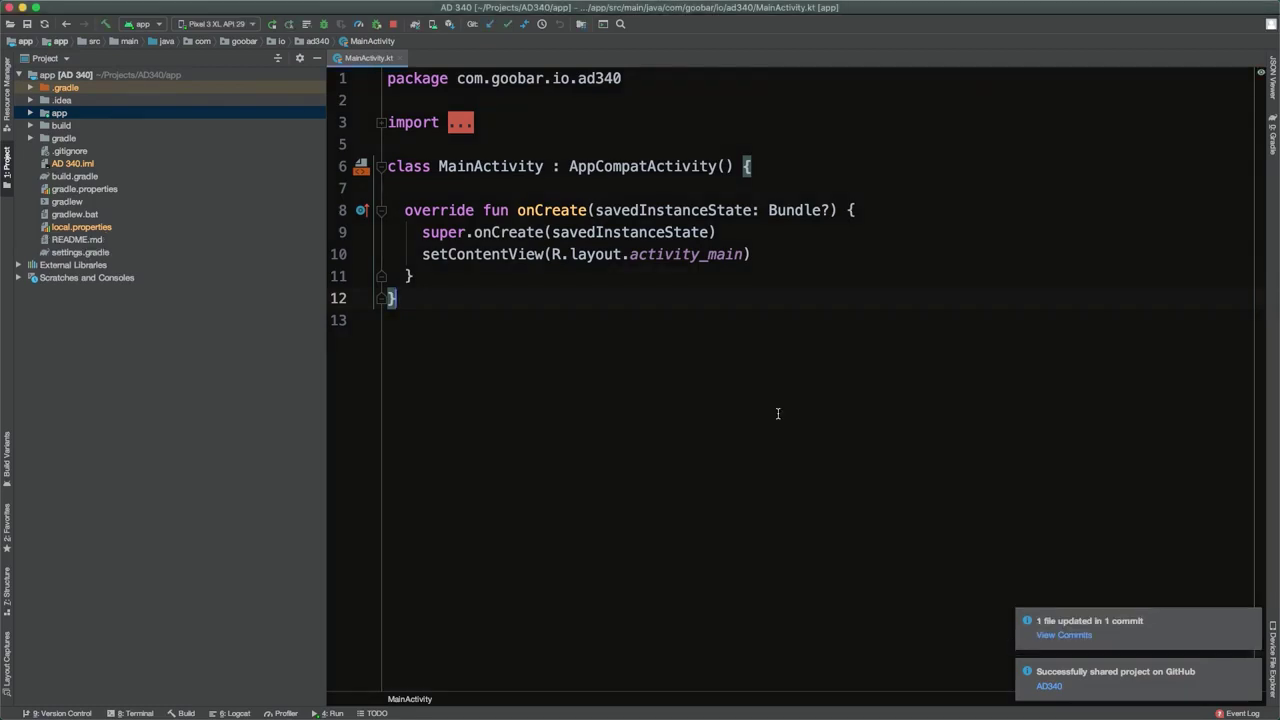
pyautogui.click(1254, 620)
pyautogui.click(1250, 668)
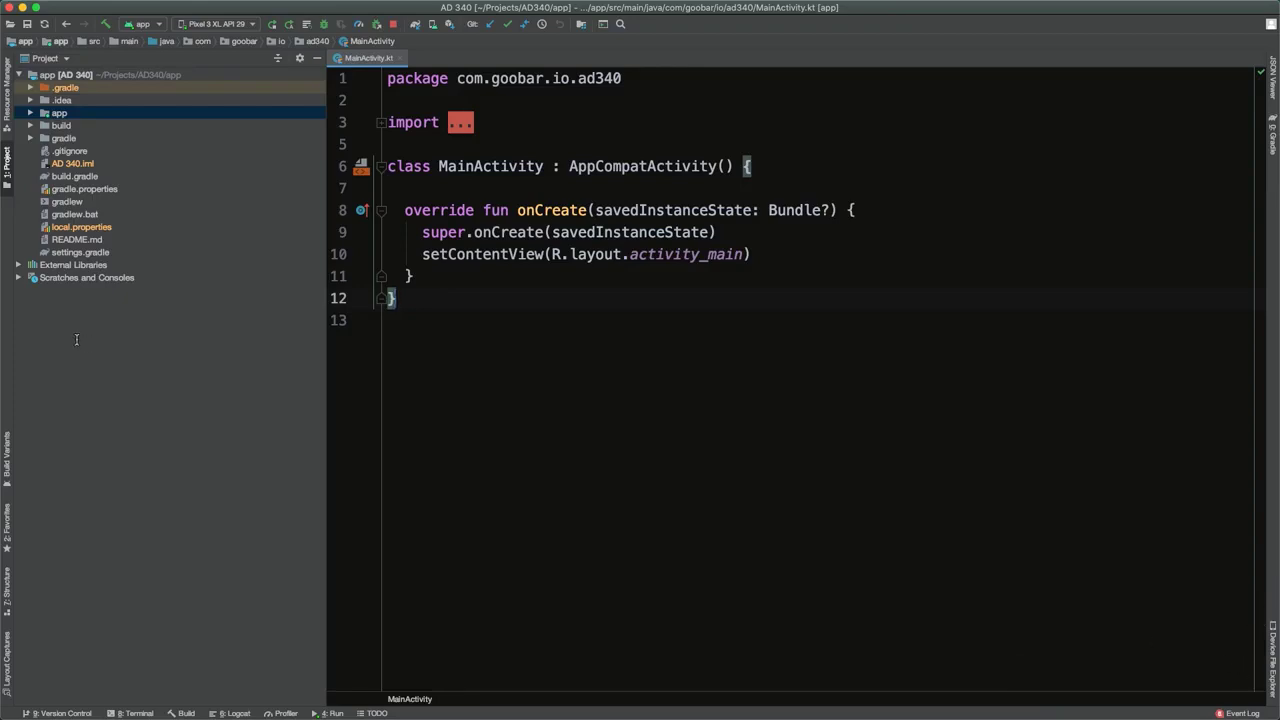
pyautogui.doubleClick(82, 241)
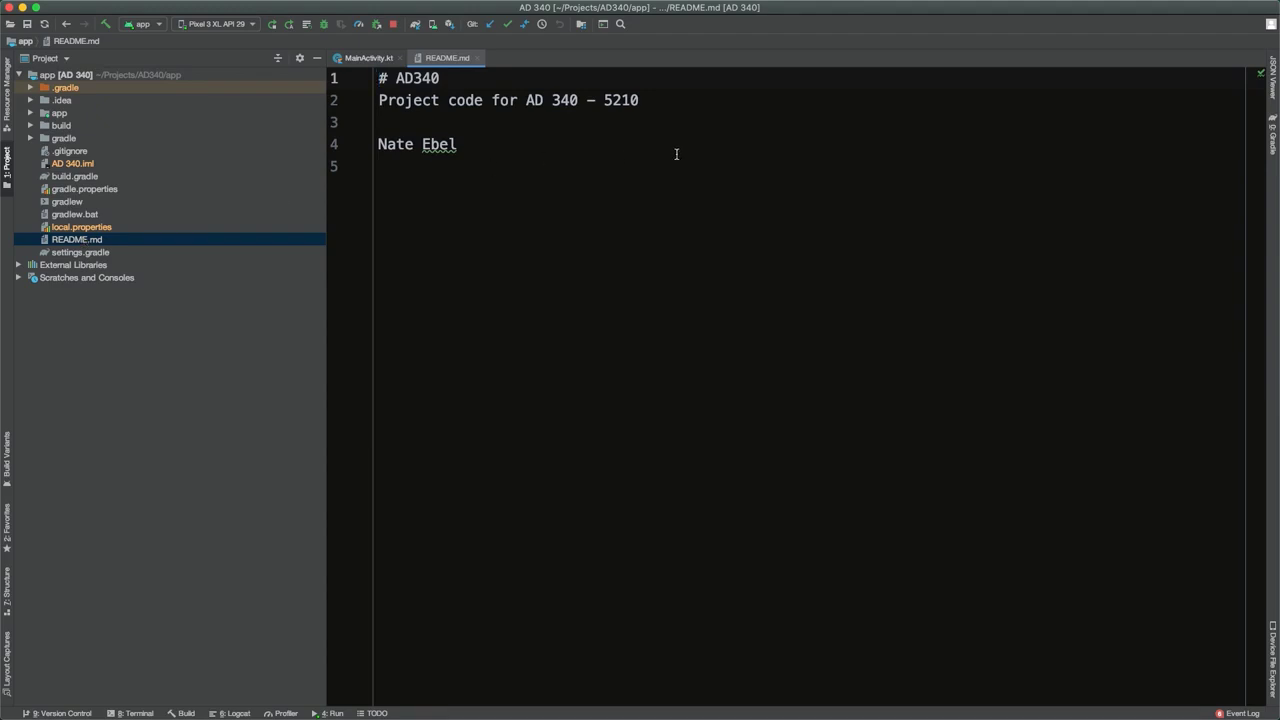
pyautogui.click(710, 152)
pyautogui.click(479, 58)
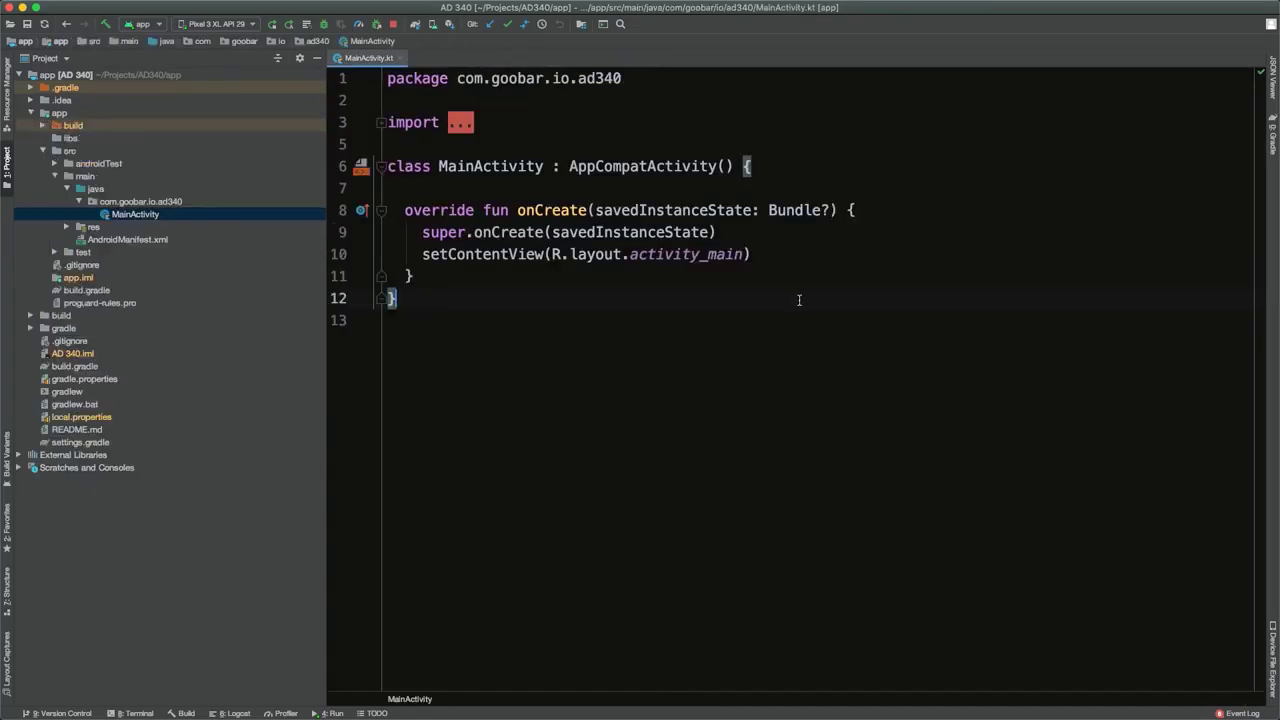